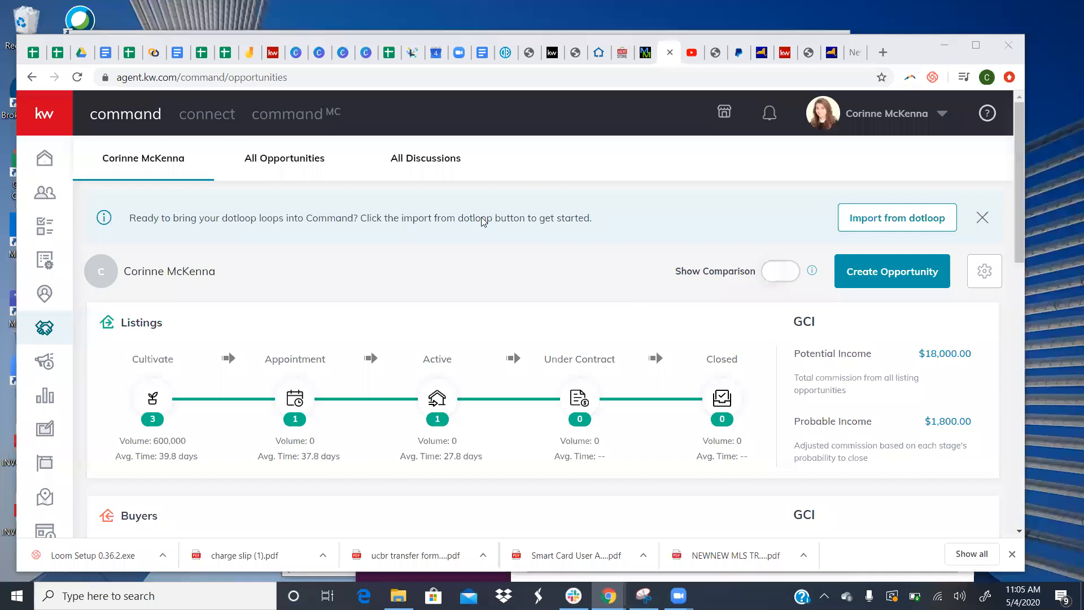
- Maximize the Chrome window so the Opportunities page with the Listings pipeline fills the screen
{"action": "left_click", "coordinate": [714, 190]}
{"action": "left_click", "coordinate": [975, 45]}
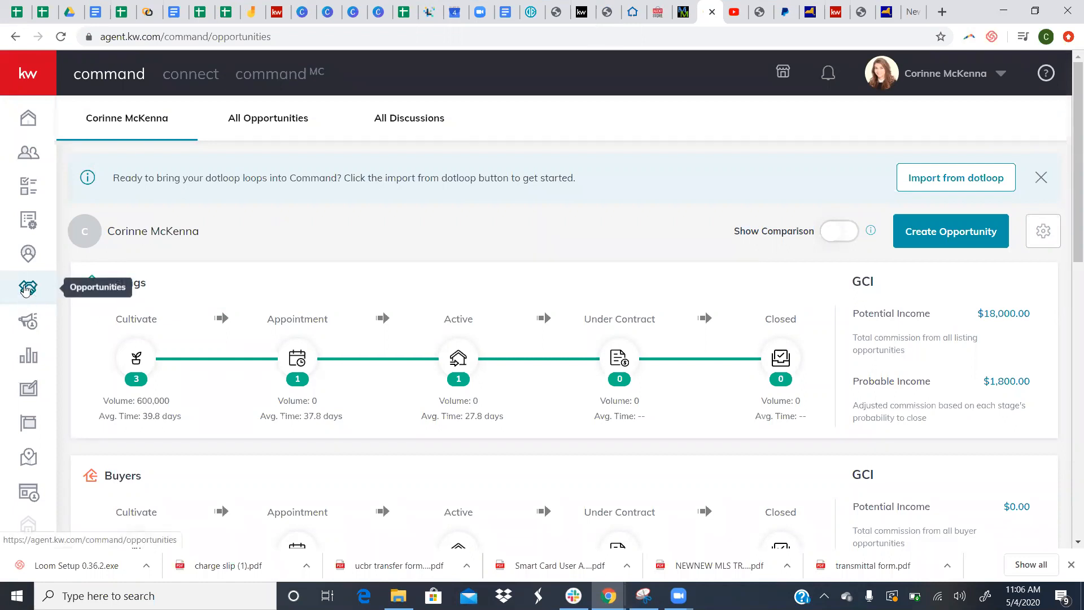
{"action": "mouse_move", "coordinate": [68, 291]}
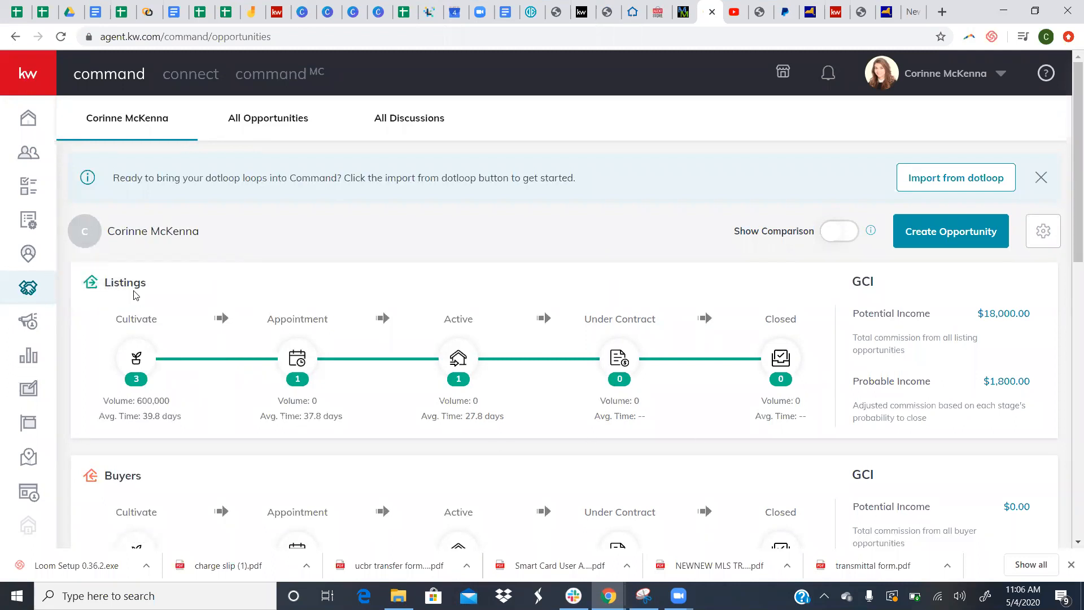
- Scroll past the Buyers and Leases pipelines down to the Ratio, Activity and Closing This Month cards
{"action": "scroll", "coordinate": [202, 284], "scroll_direction": "down", "scroll_amount": 9}
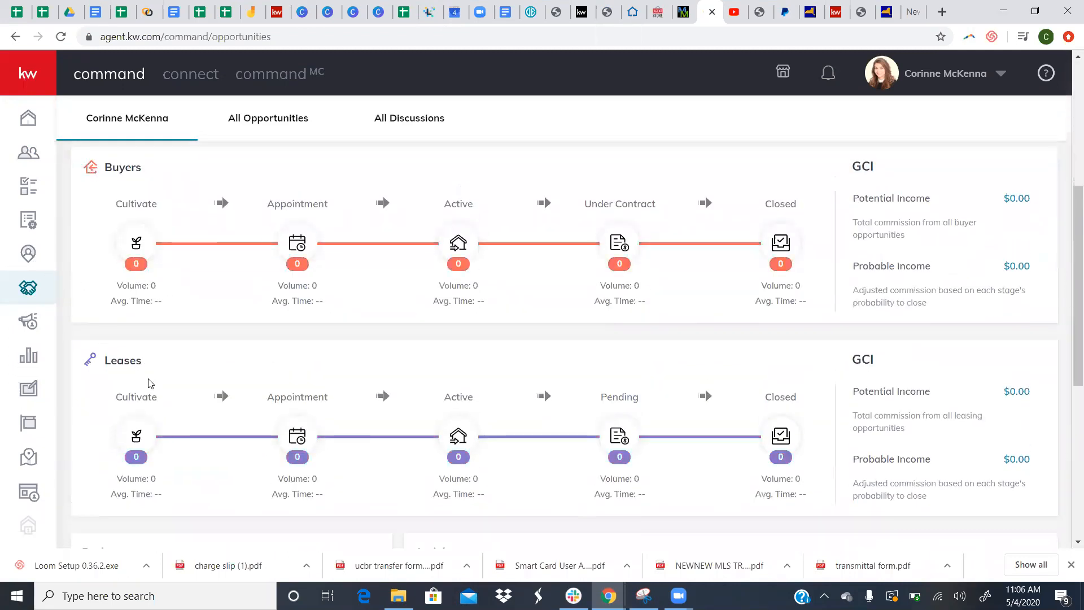
{"action": "scroll", "coordinate": [219, 293], "scroll_direction": "up", "scroll_amount": 7}
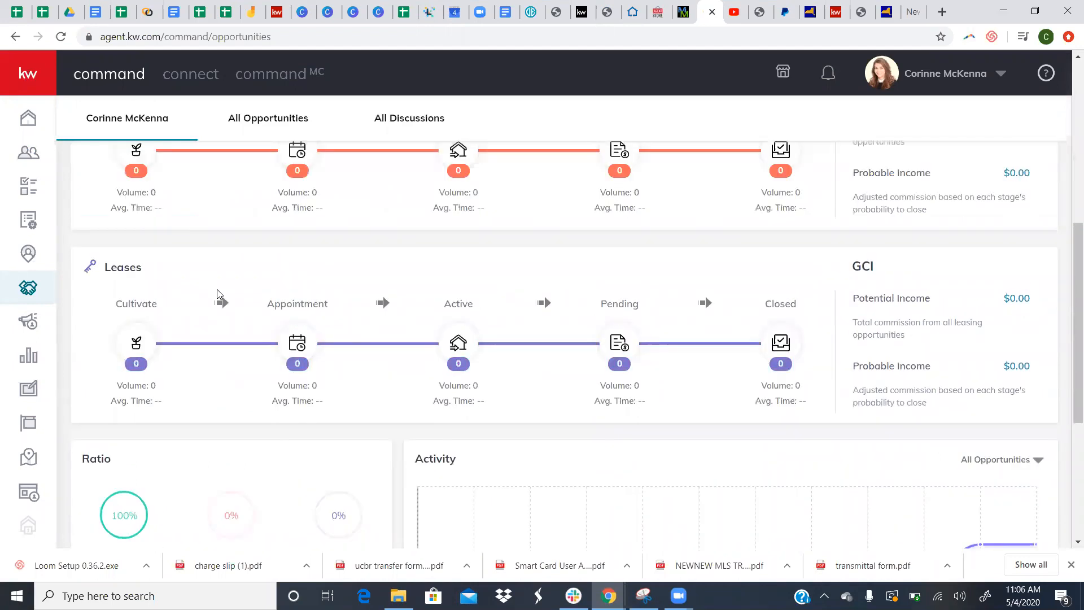
{"action": "scroll", "coordinate": [219, 293], "scroll_direction": "down", "scroll_amount": 8}
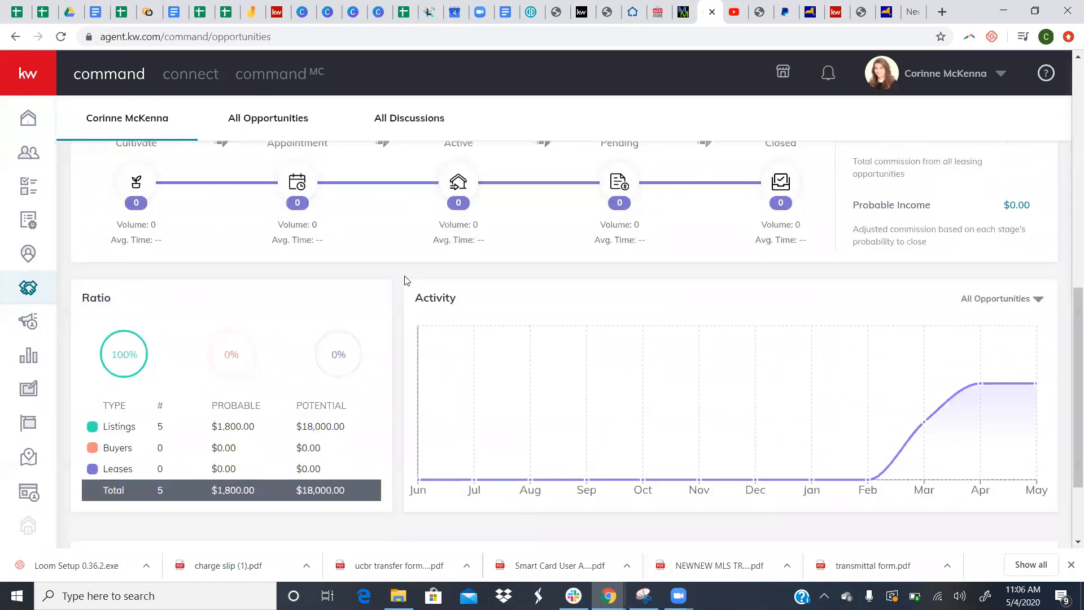
{"action": "scroll", "coordinate": [405, 281], "scroll_direction": "down", "scroll_amount": 1}
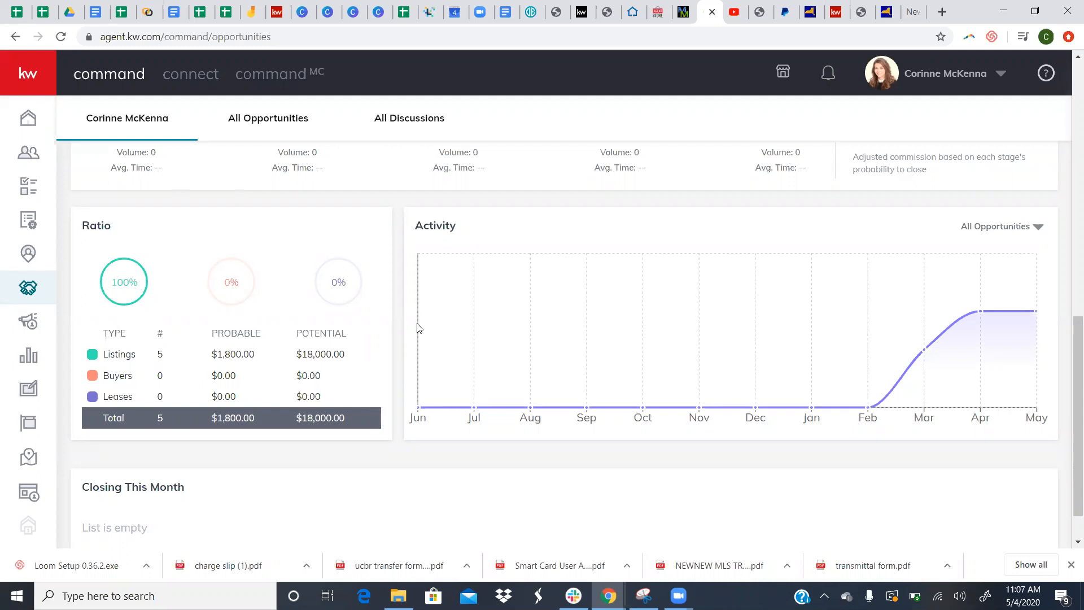
{"action": "scroll", "coordinate": [352, 413], "scroll_direction": "down", "scroll_amount": 1}
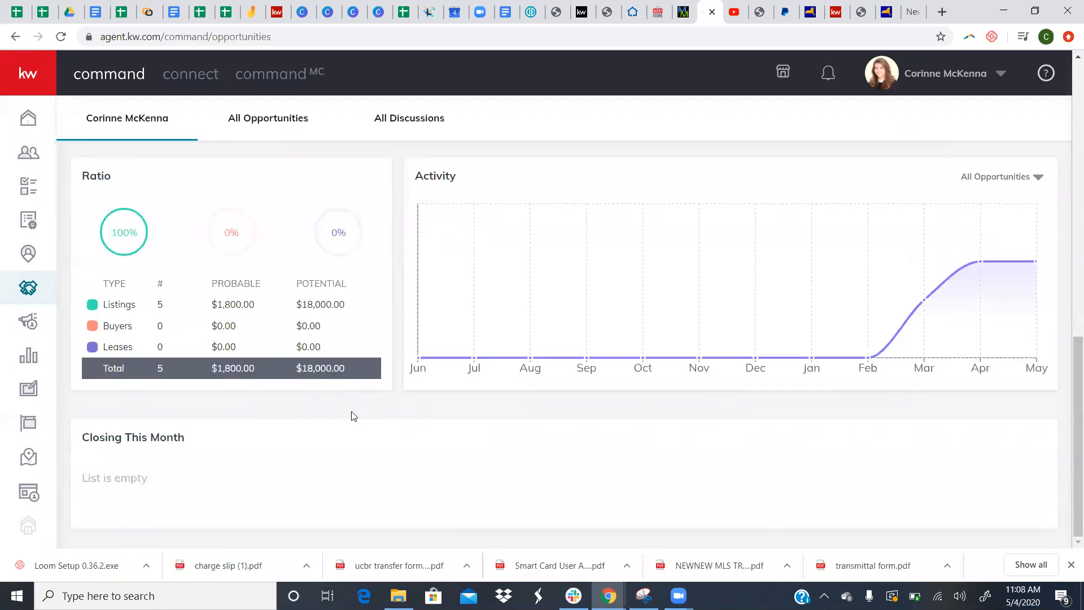
{"action": "scroll", "coordinate": [277, 338], "scroll_direction": "up", "scroll_amount": 2}
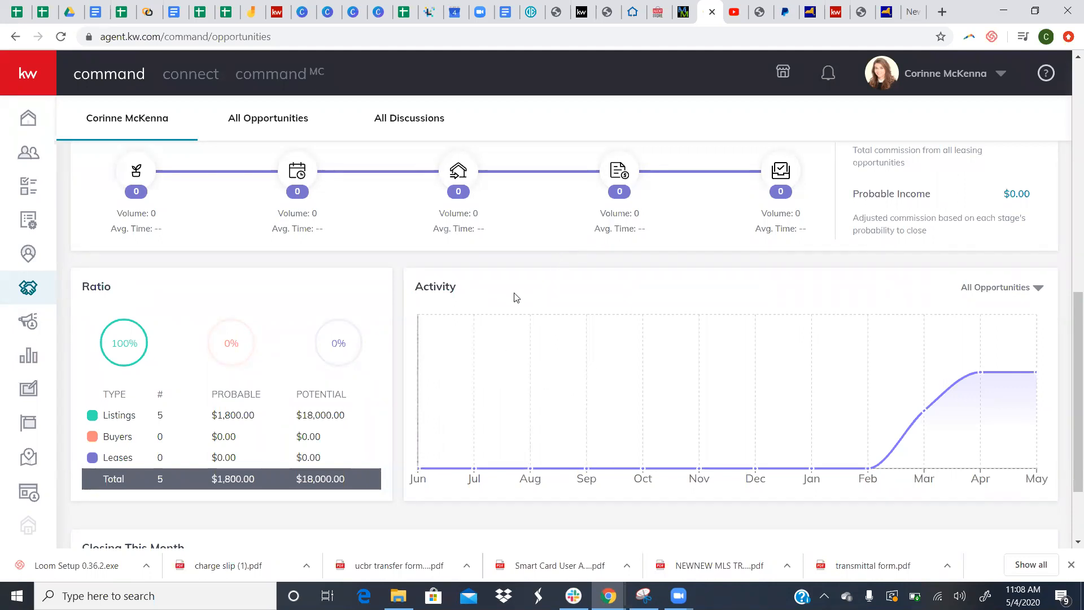
{"action": "scroll", "coordinate": [515, 298], "scroll_direction": "up", "scroll_amount": 3}
{"action": "scroll", "coordinate": [515, 297], "scroll_direction": "down", "scroll_amount": 5}
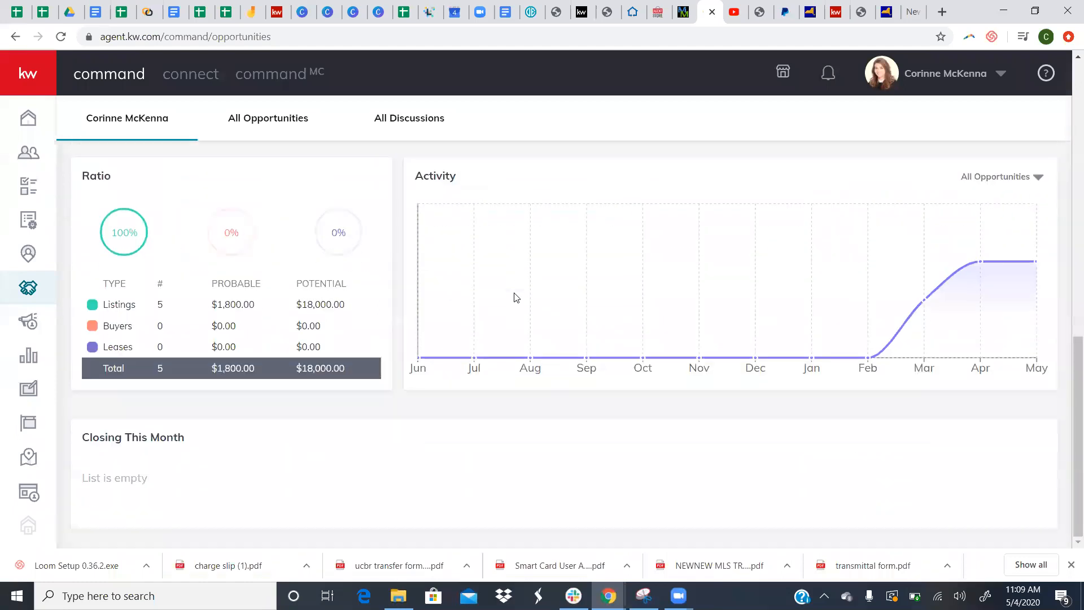
{"action": "scroll", "coordinate": [515, 298], "scroll_direction": "up", "scroll_amount": 11}
{"action": "scroll", "coordinate": [514, 298], "scroll_direction": "down", "scroll_amount": 10}
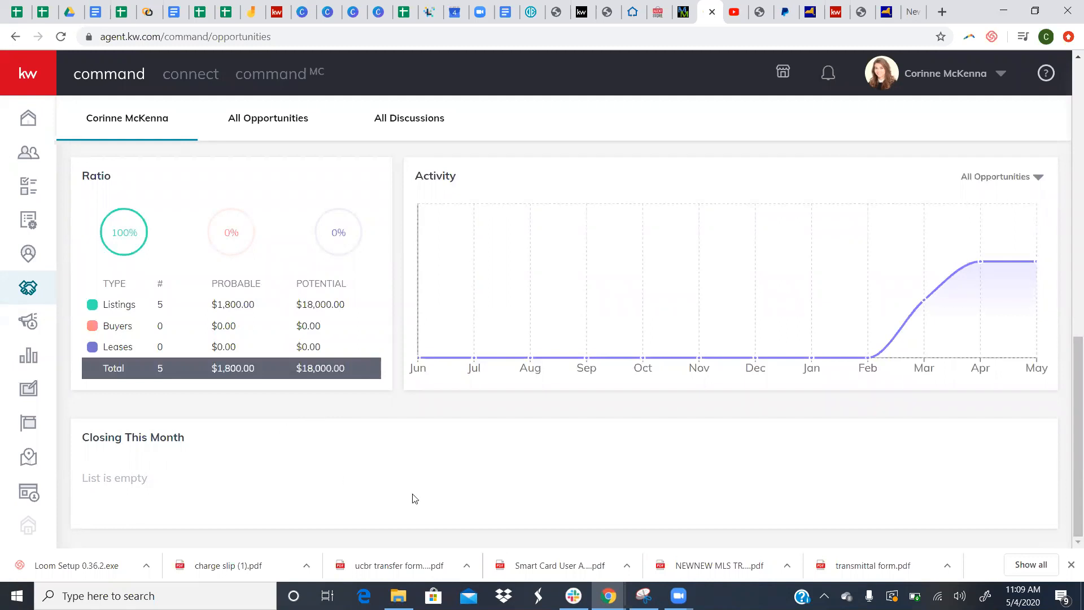
{"action": "scroll", "coordinate": [738, 501], "scroll_direction": "up", "scroll_amount": 2}
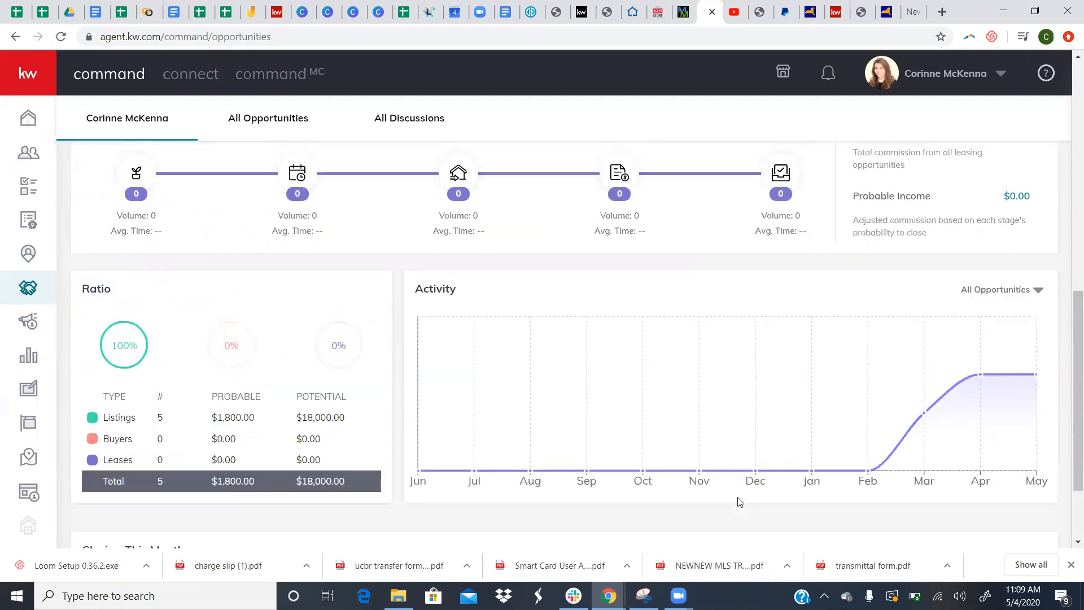
- Filter the Activity chart to Buyer opportunities, which shows a flat line
{"action": "left_click", "coordinate": [997, 288]}
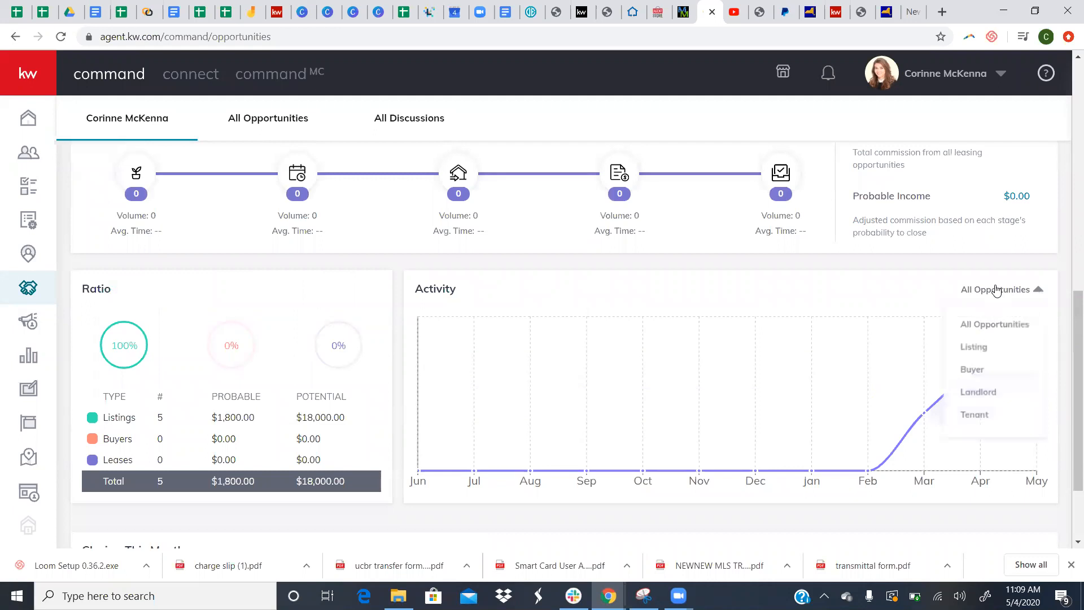
{"action": "left_click", "coordinate": [969, 370]}
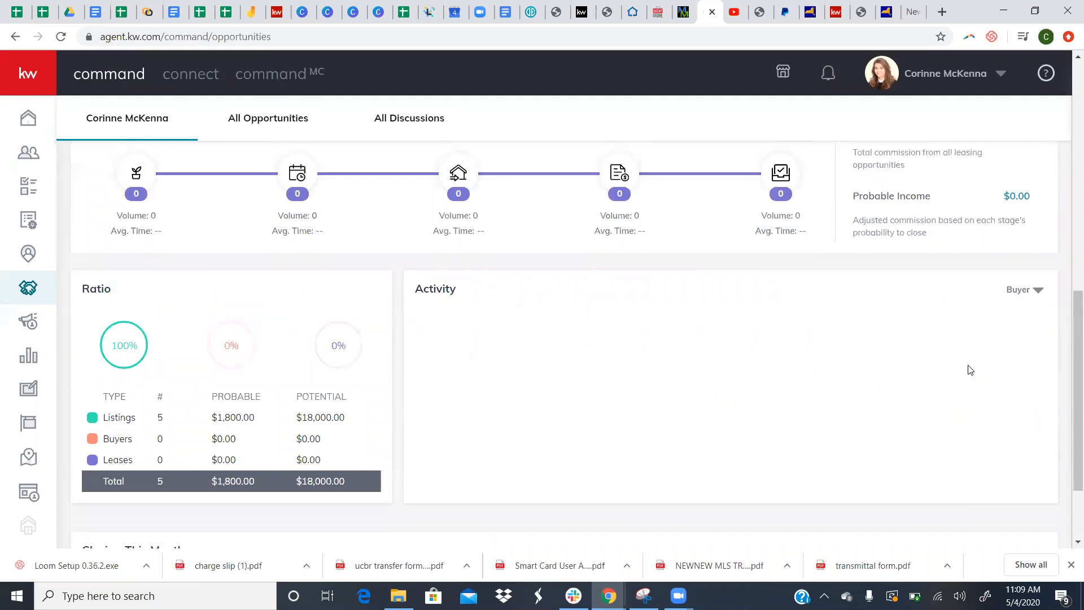
{"action": "left_click", "coordinate": [1031, 297]}
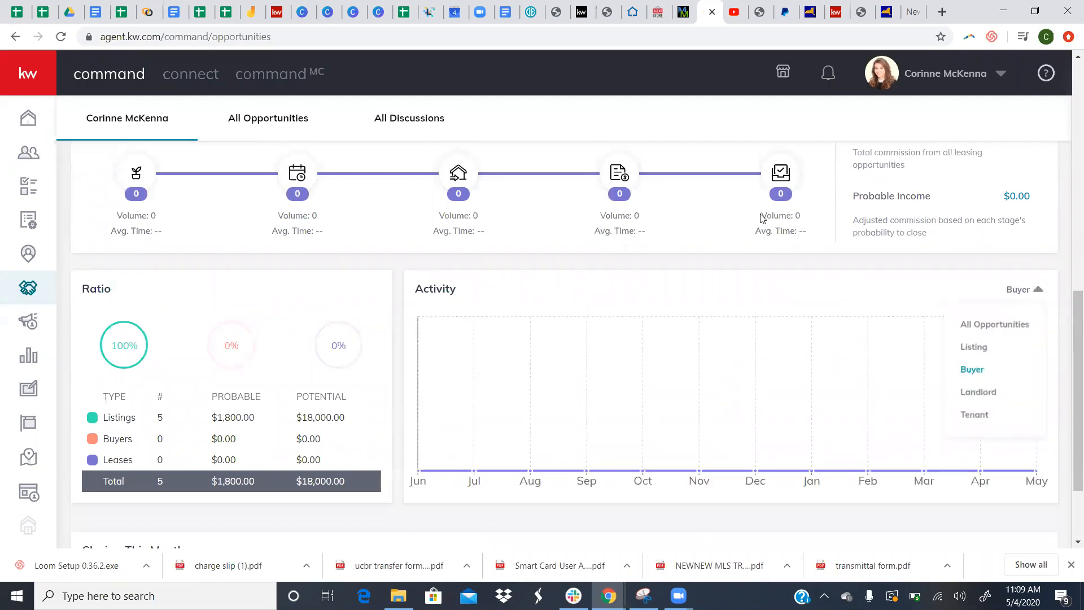
{"action": "left_click", "coordinate": [1033, 300]}
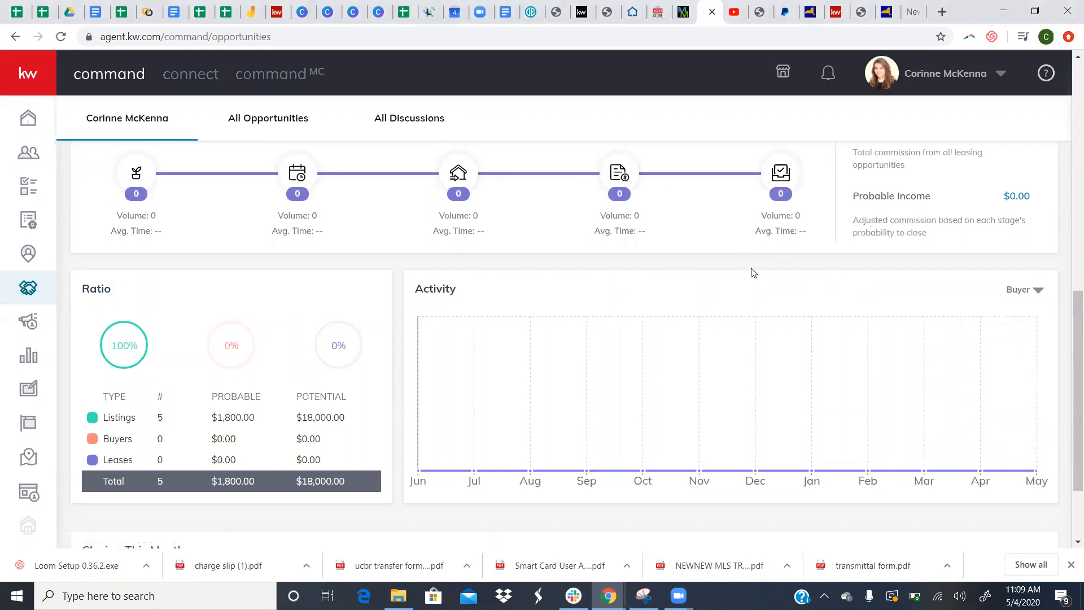
{"action": "scroll", "coordinate": [753, 272], "scroll_direction": "up", "scroll_amount": 4}
{"action": "scroll", "coordinate": [755, 282], "scroll_direction": "up", "scroll_amount": 3}
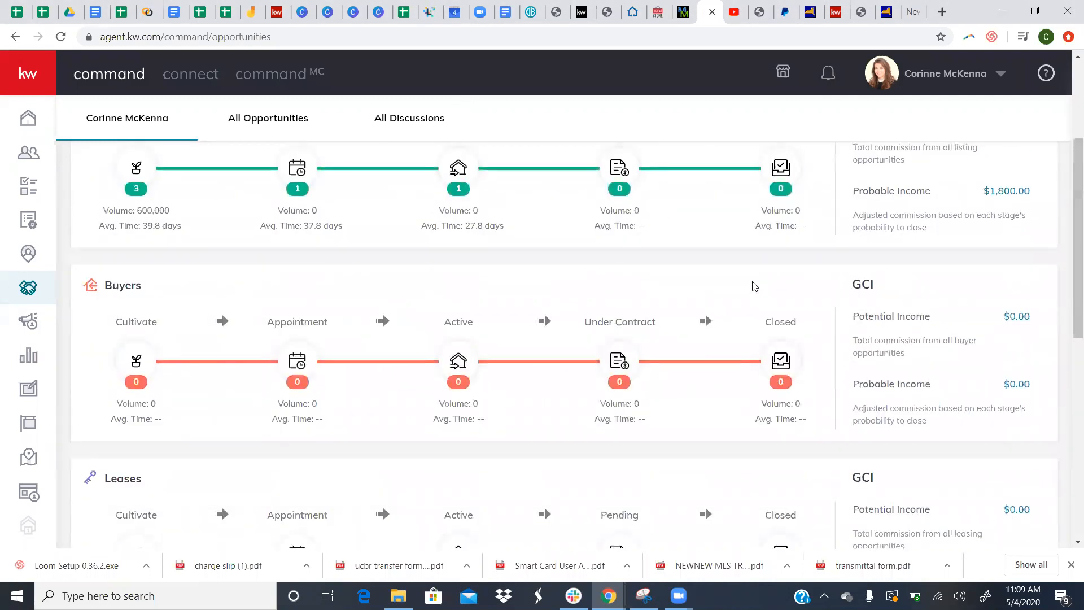
{"action": "scroll", "coordinate": [937, 243], "scroll_direction": "up", "scroll_amount": 2}
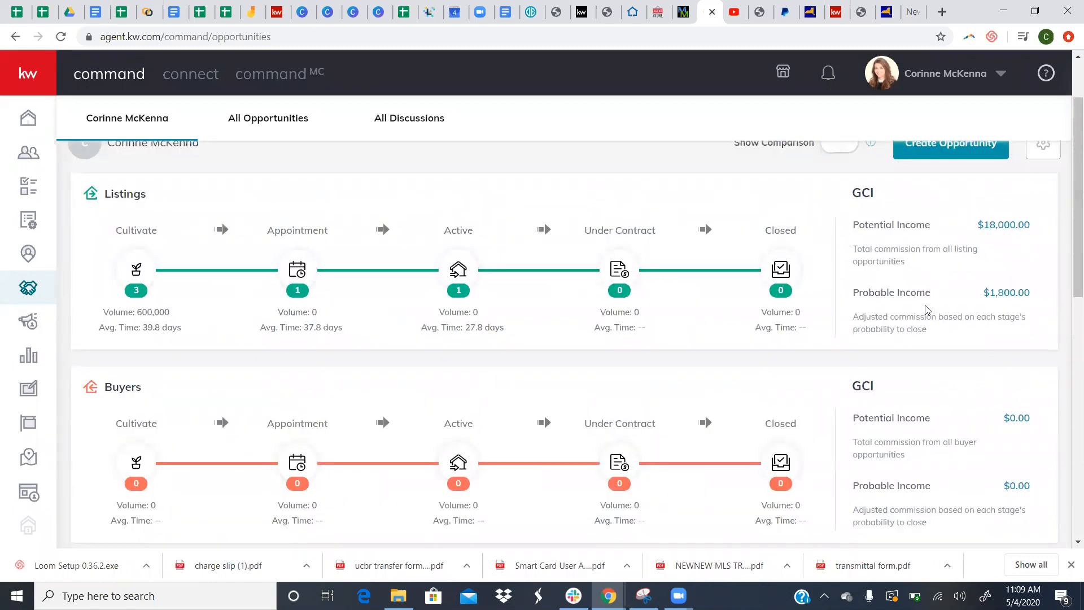
{"action": "scroll", "coordinate": [959, 260], "scroll_direction": "down", "scroll_amount": 2}
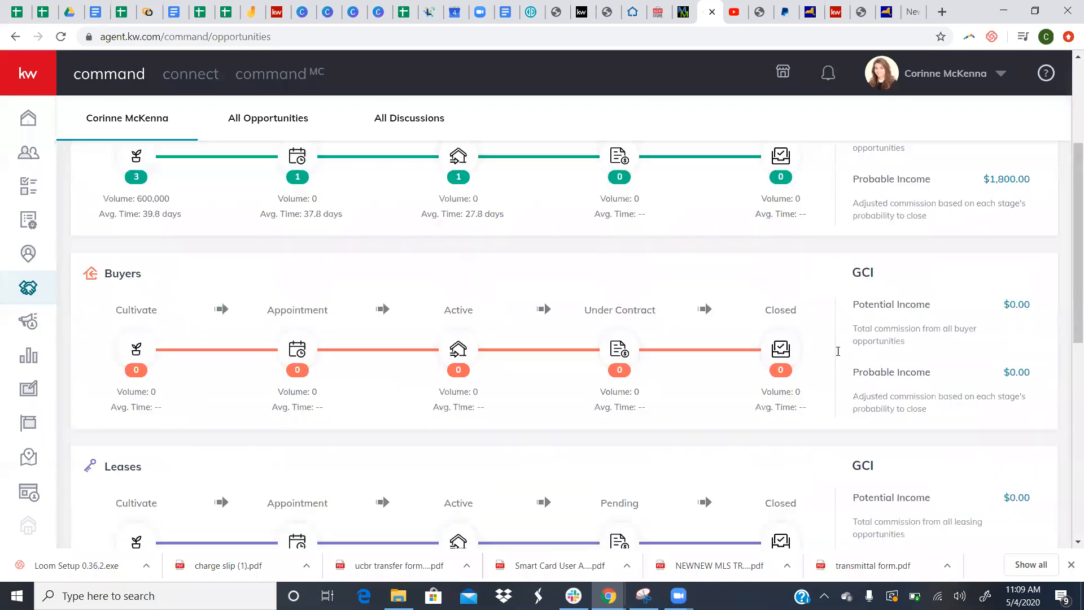
{"action": "scroll", "coordinate": [909, 394], "scroll_direction": "down", "scroll_amount": 3}
{"action": "scroll", "coordinate": [928, 400], "scroll_direction": "up", "scroll_amount": 6}
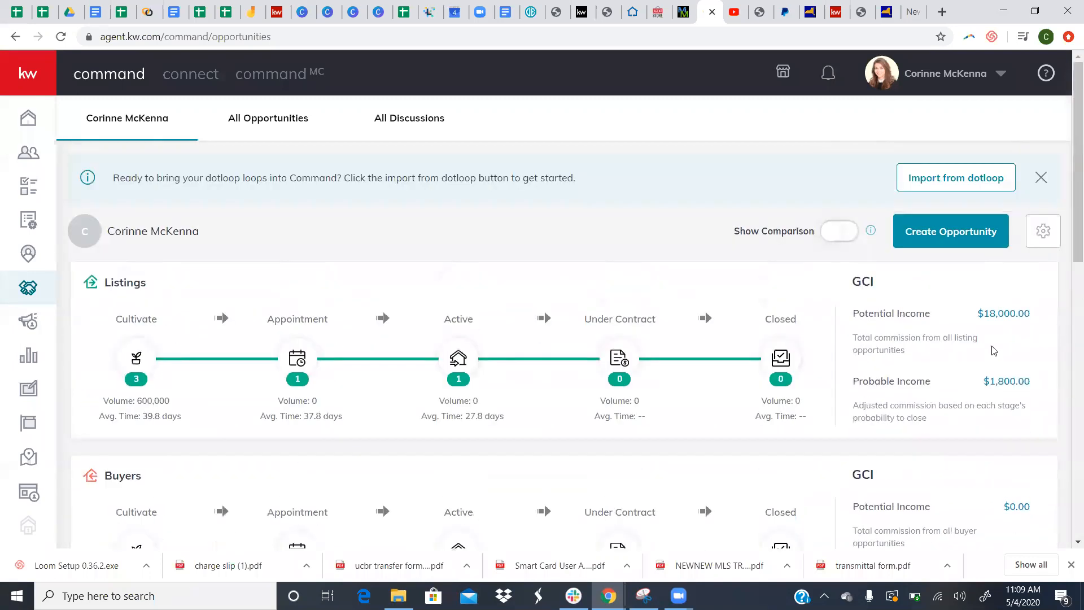
- Look at the opportunities settings page, then return and start a new opportunity
{"action": "left_click", "coordinate": [1033, 246]}
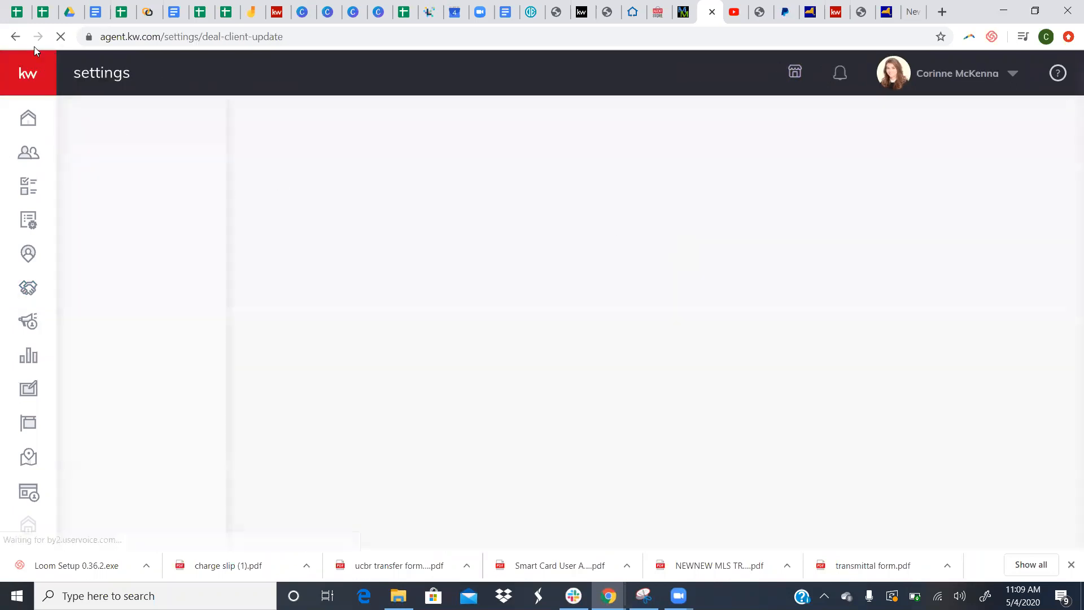
{"action": "left_click", "coordinate": [15, 37]}
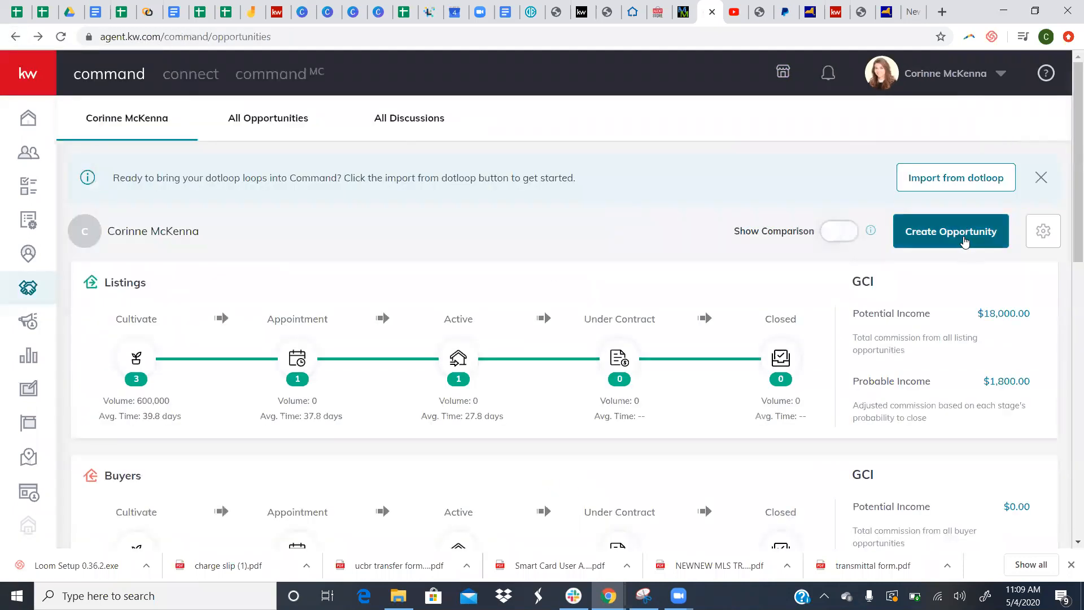
{"action": "left_click", "coordinate": [963, 236]}
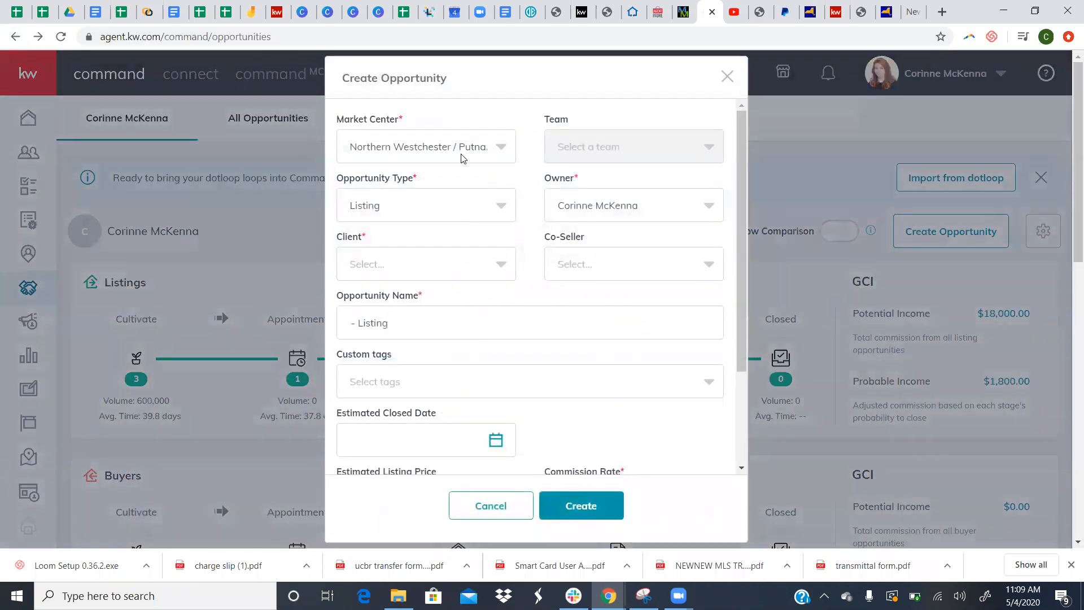
- Set the market center to Hudson Valley-North and keep Listing as the opportunity type
{"action": "left_click", "coordinate": [514, 151]}
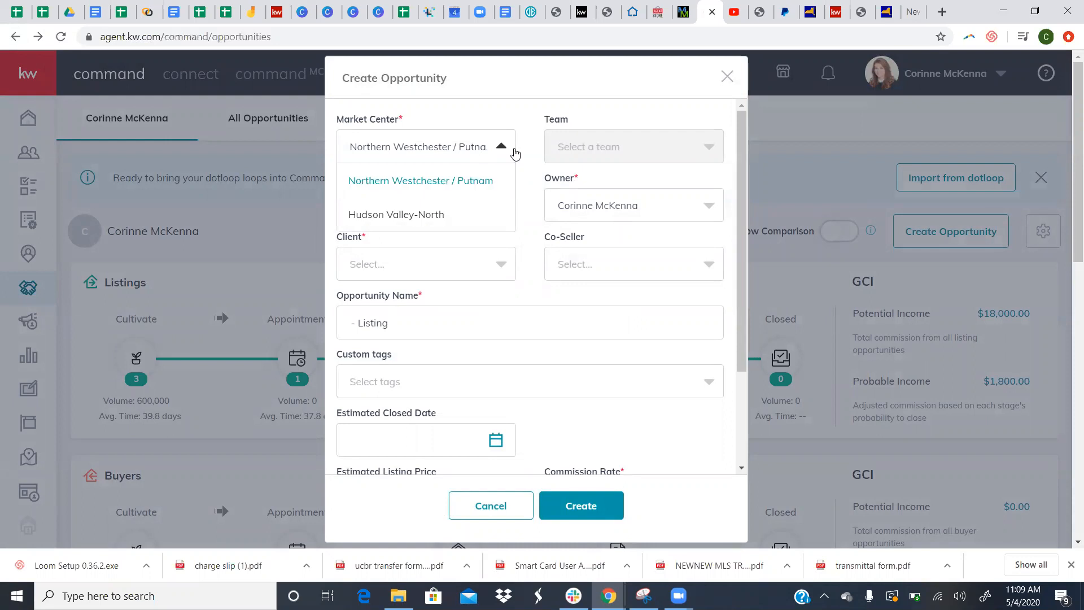
{"action": "left_click", "coordinate": [409, 214]}
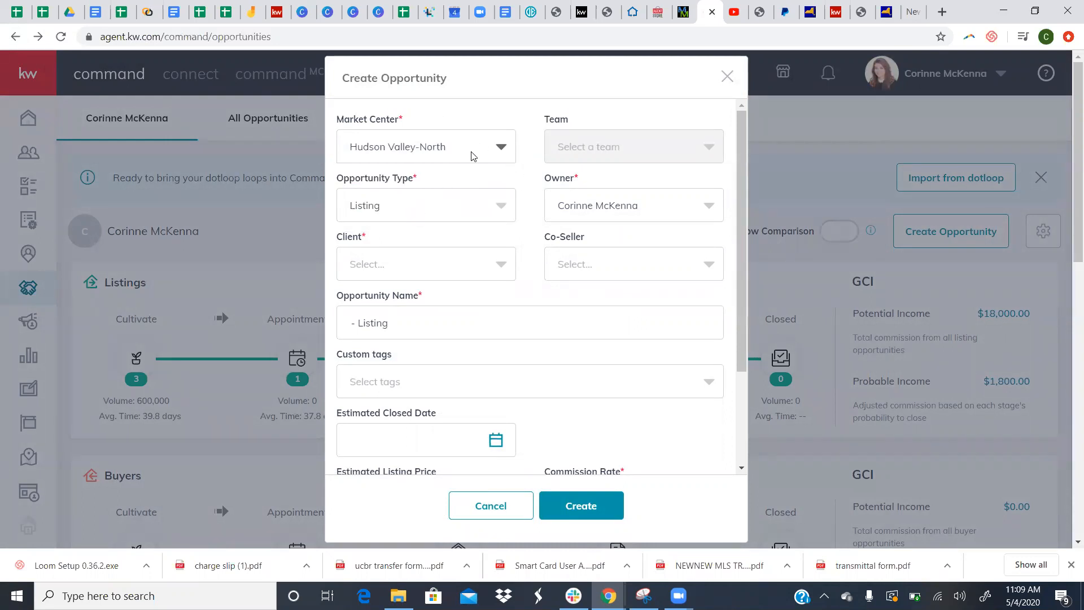
{"action": "left_click", "coordinate": [414, 220]}
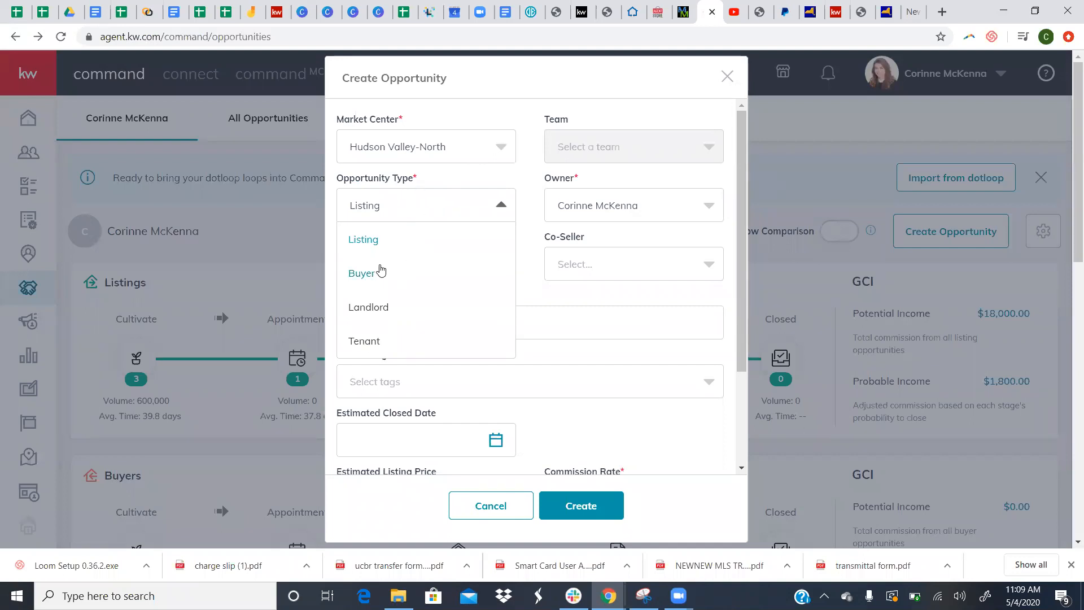
{"action": "left_click", "coordinate": [372, 251]}
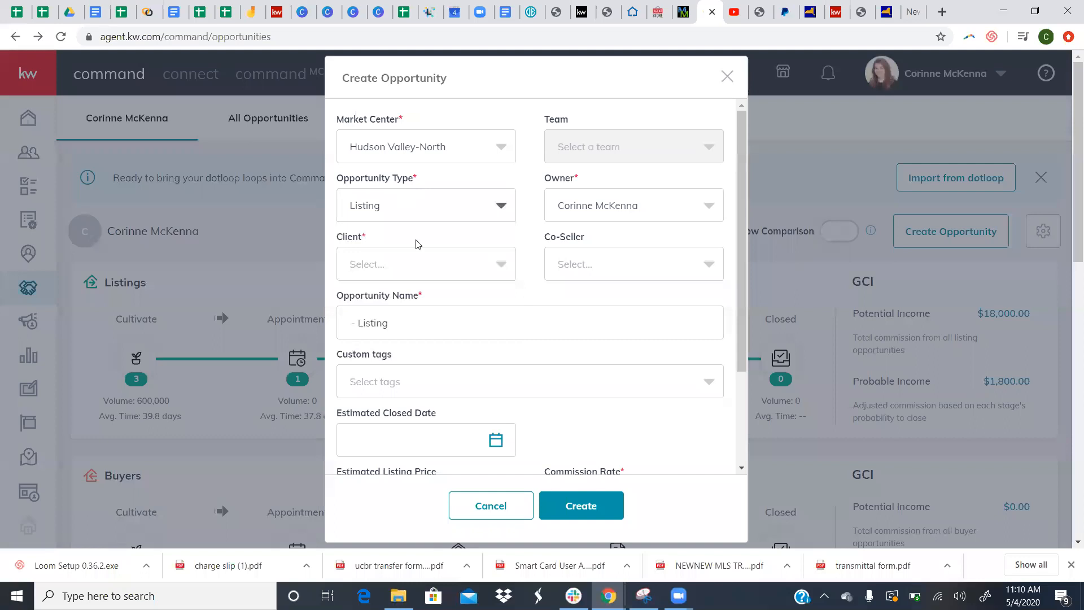
{"action": "right_click", "coordinate": [569, 222]}
{"action": "left_click", "coordinate": [574, 188]}
- Search for the client by name and select them in the Client field
{"action": "left_click", "coordinate": [442, 261]}
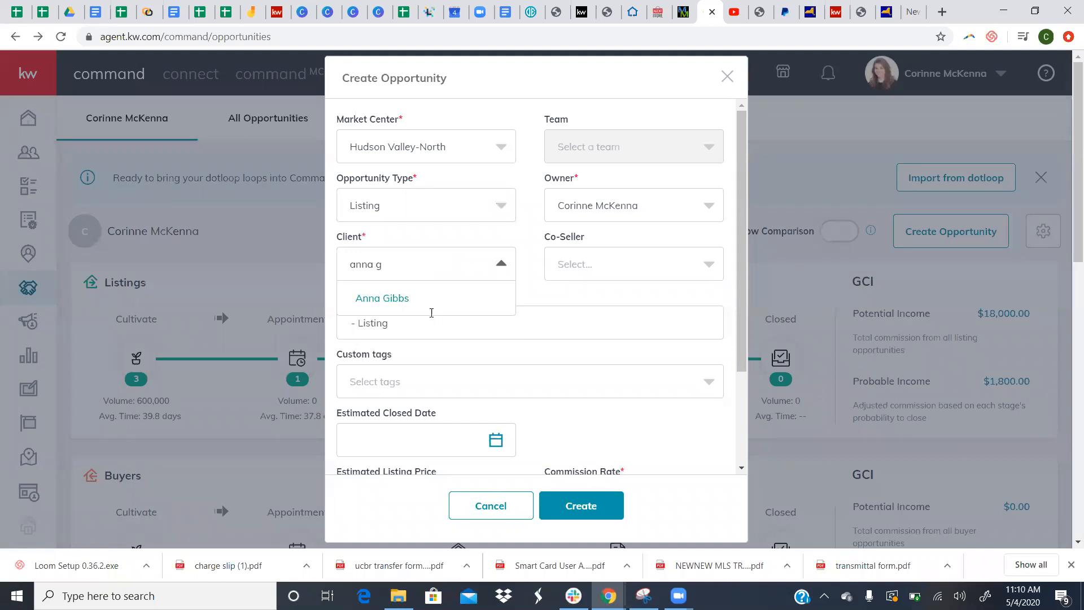
{"action": "left_click", "coordinate": [432, 311]}
{"action": "left_click", "coordinate": [484, 330]}
- Rename the opportunity to '123 Sesame Street - ' followed by the client's name
{"action": "left_click_drag", "start_coordinate": [470, 327], "coordinate": [337, 319]}
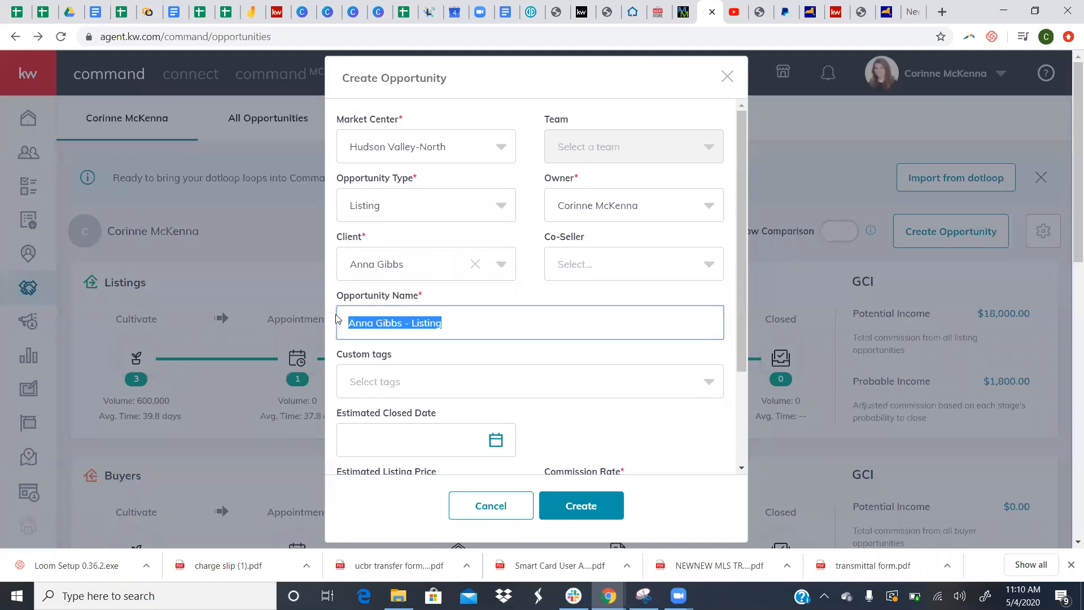
{"action": "type", "text": "1"}
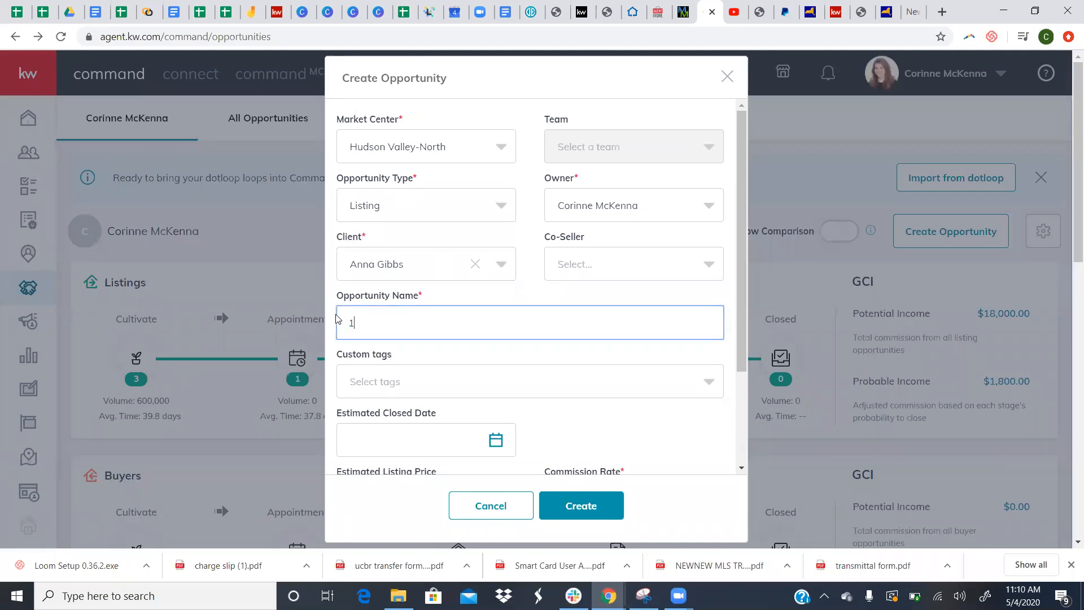
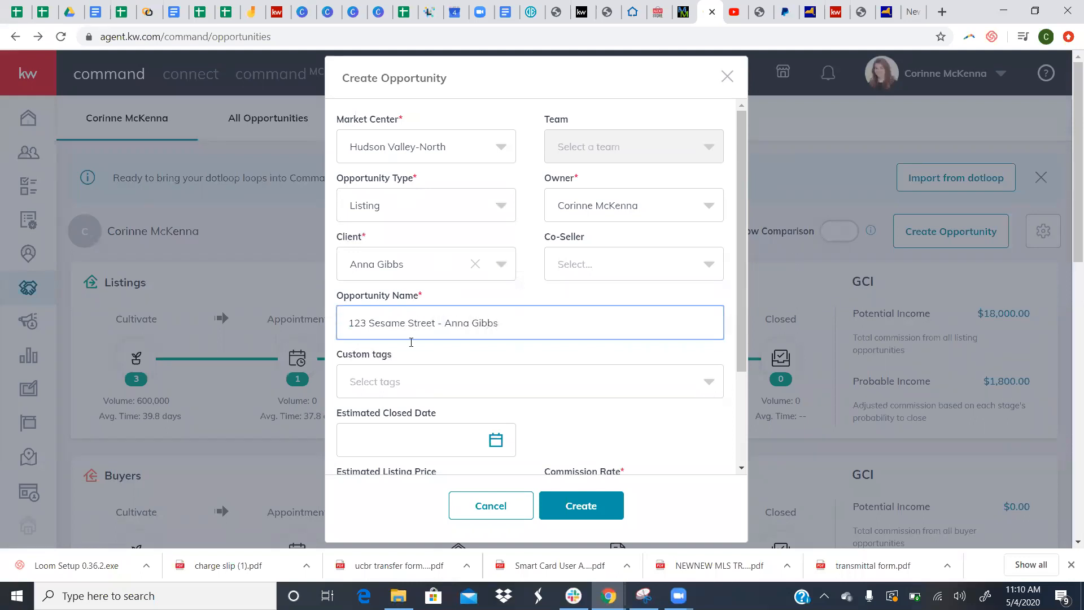
{"action": "left_click", "coordinate": [435, 382]}
- Create and attach the custom tag 'Seller Email Blast March' to the opportunity
{"action": "left_click", "coordinate": [434, 382]}
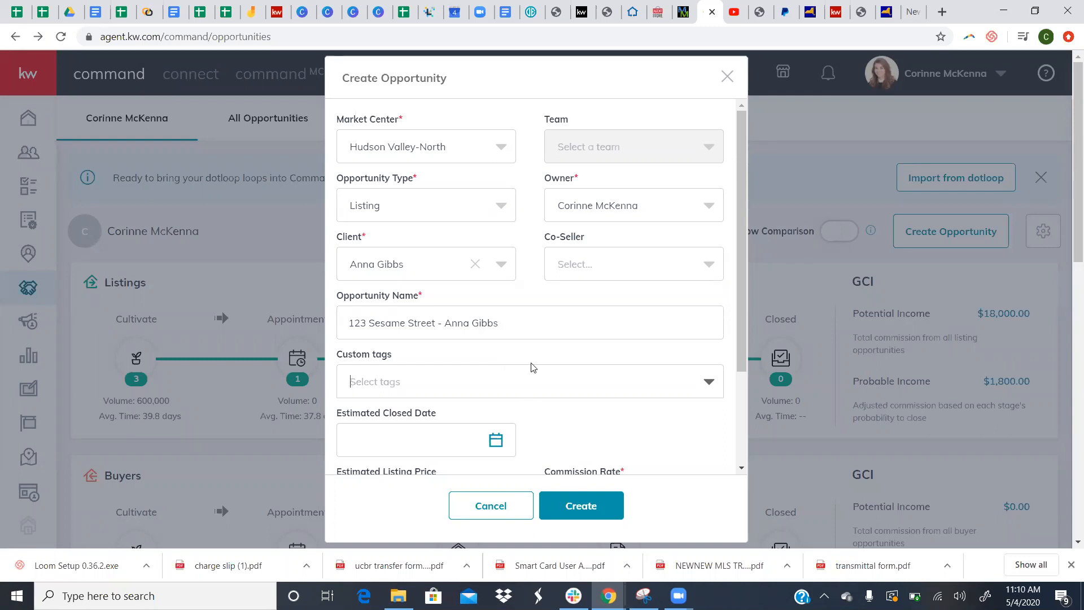
{"action": "type", "text": "Se"}
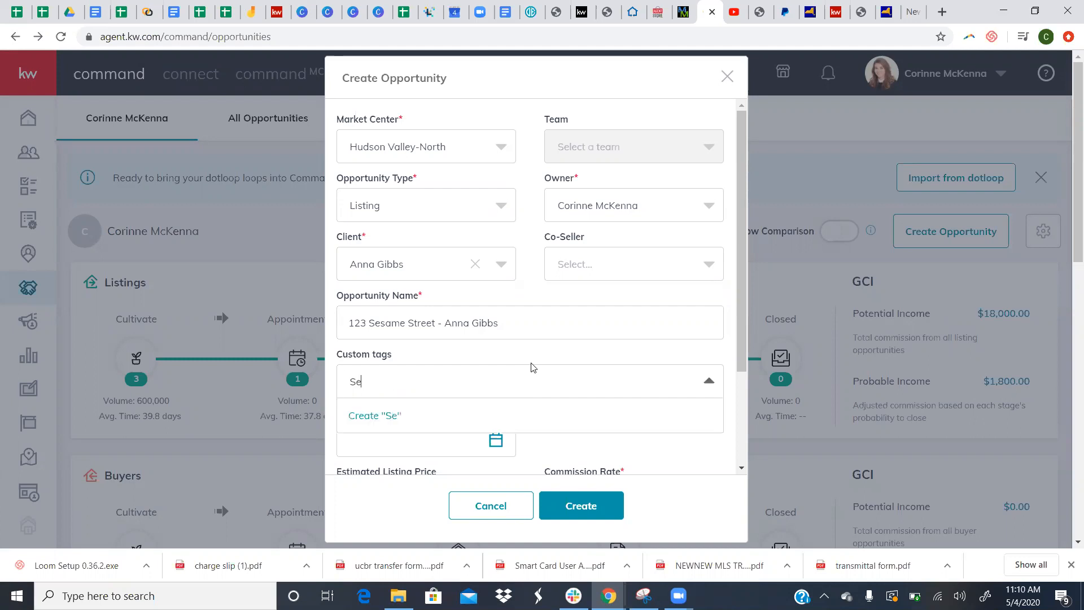
{"action": "type", "text": "ller Emails"}
{"action": "key", "text": "BackSpace"}
{"action": "type", "text": "Bl"}
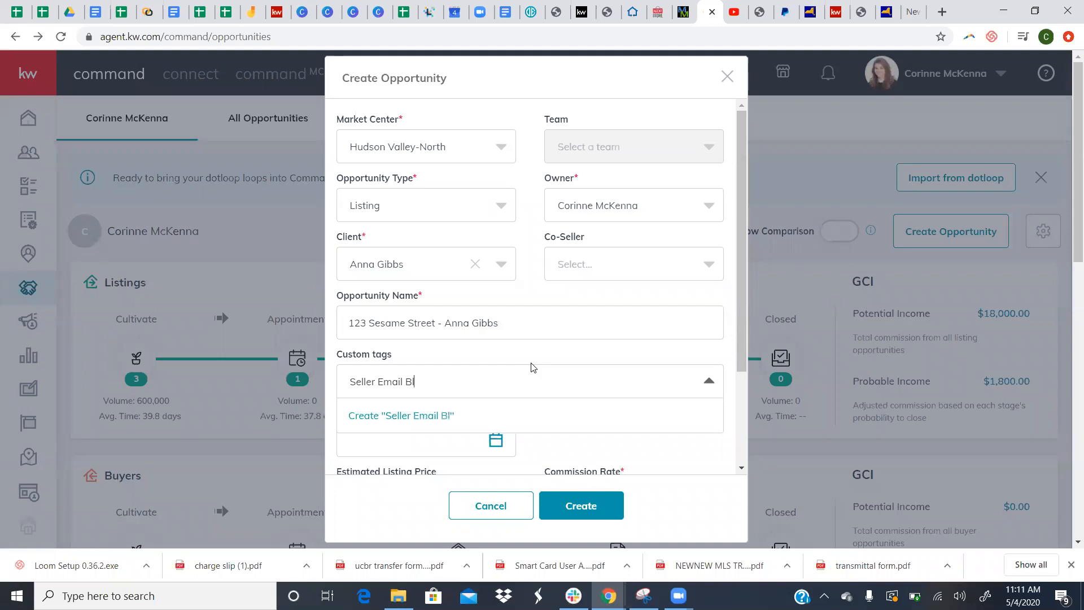
{"action": "type", "text": "ast March"}
{"action": "key", "text": "Return"}
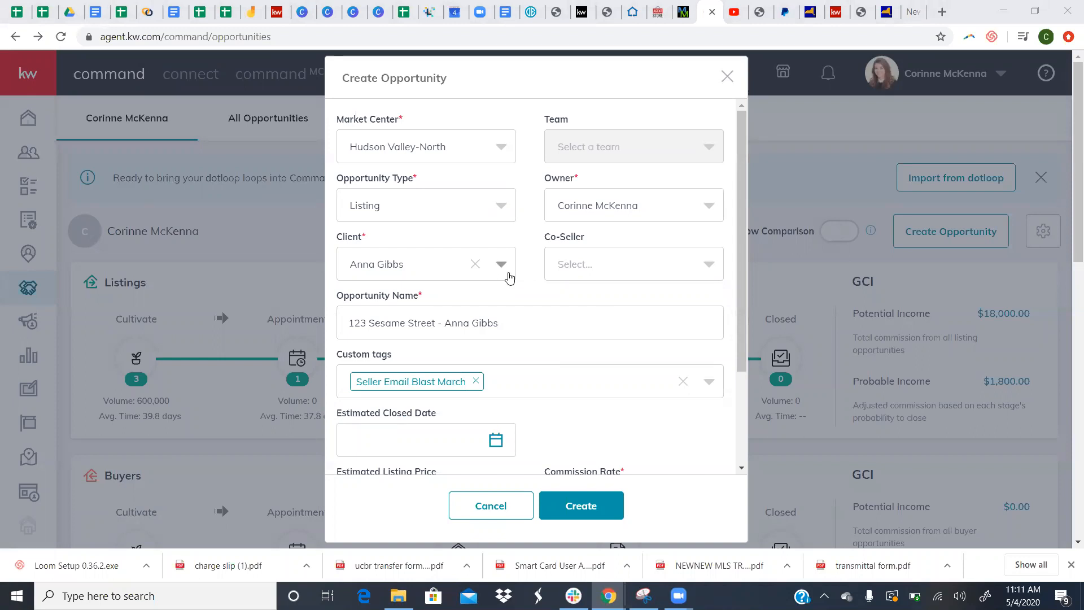
{"action": "scroll", "coordinate": [516, 394], "scroll_direction": "down", "scroll_amount": 3}
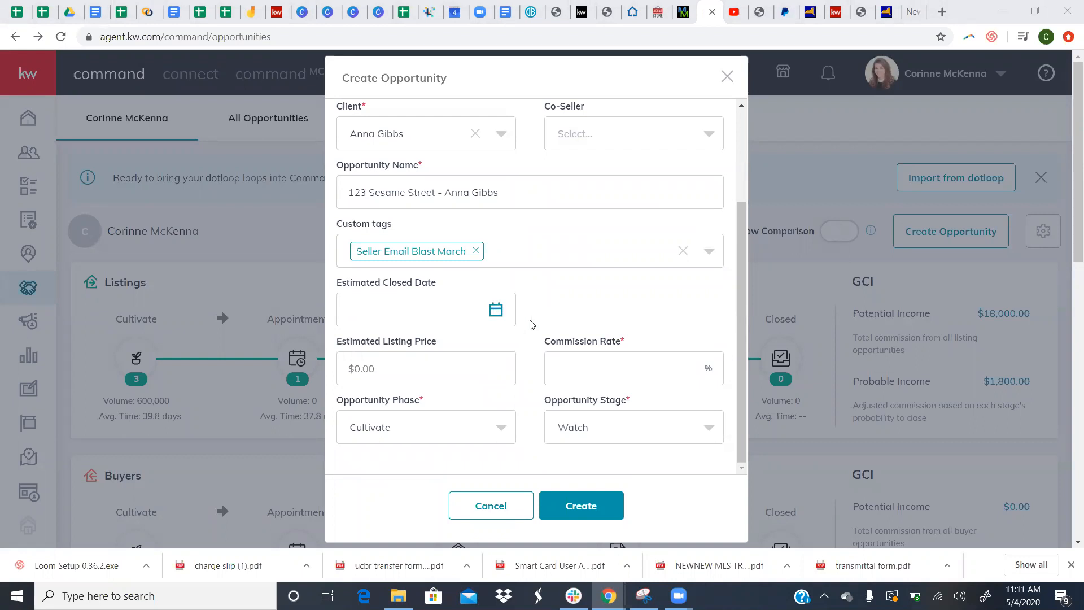
- Enter 3 as the opportunity's commission rate
{"action": "left_click", "coordinate": [585, 367]}
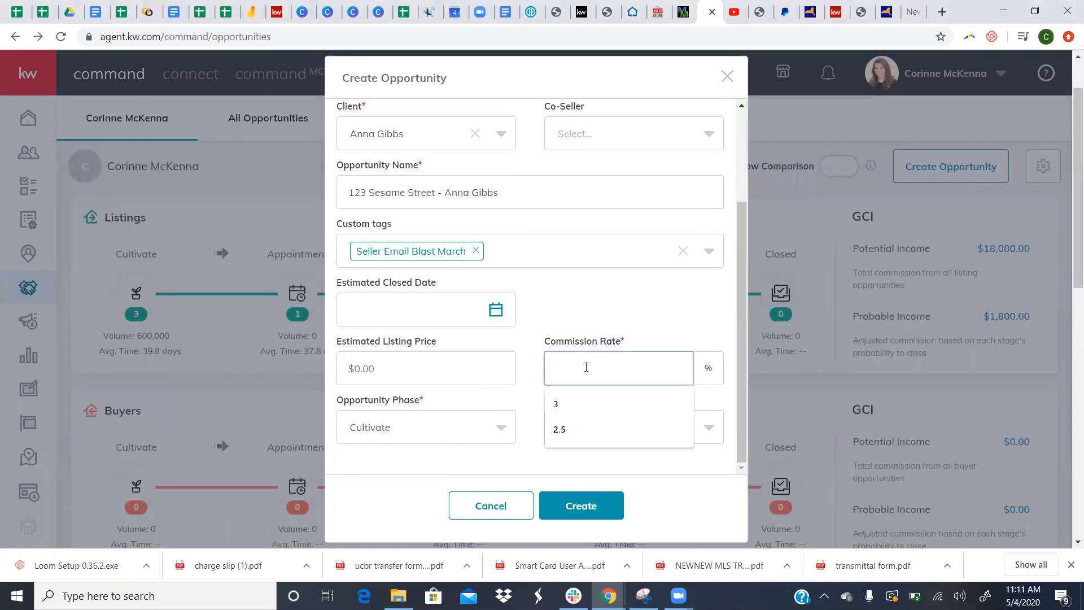
{"action": "type", "text": "3"}
{"action": "left_click", "coordinate": [619, 316]}
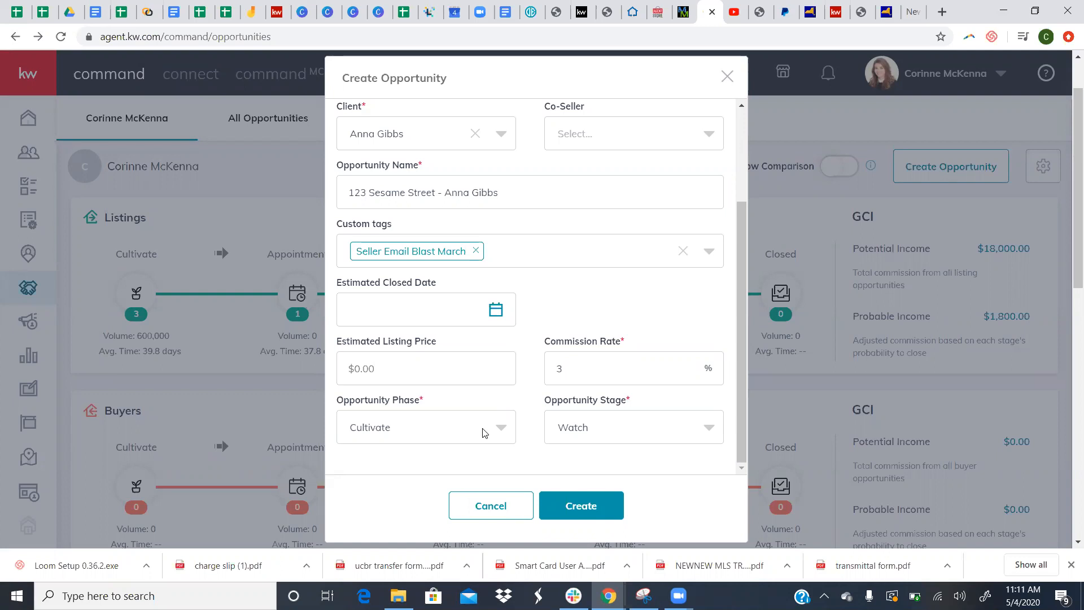
{"action": "left_click", "coordinate": [483, 433]}
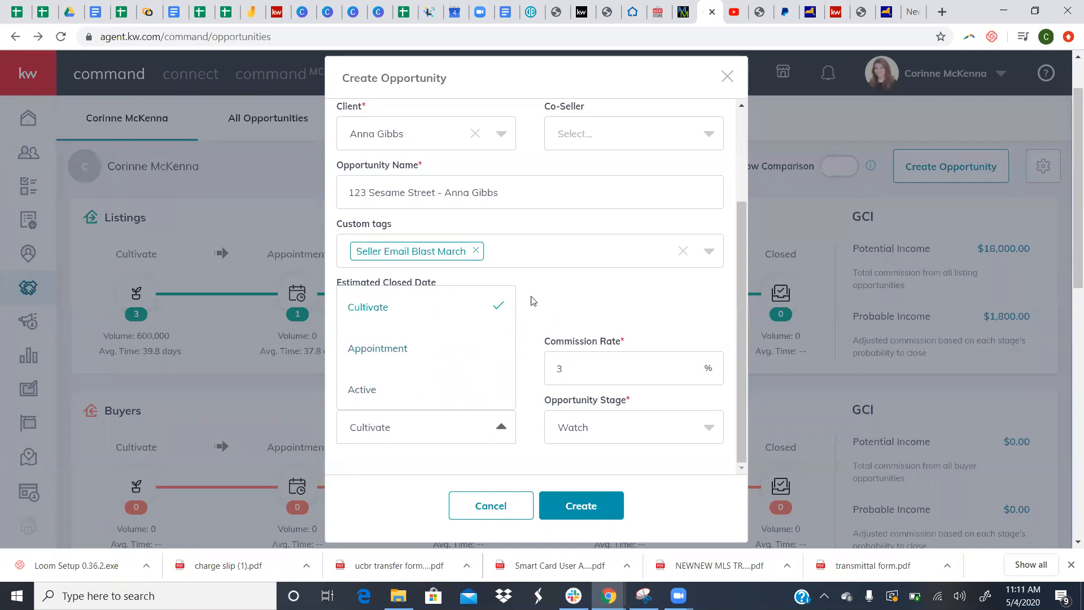
- Compare the stage options of the Cultivate and Appointment phases
{"action": "left_click", "coordinate": [497, 418]}
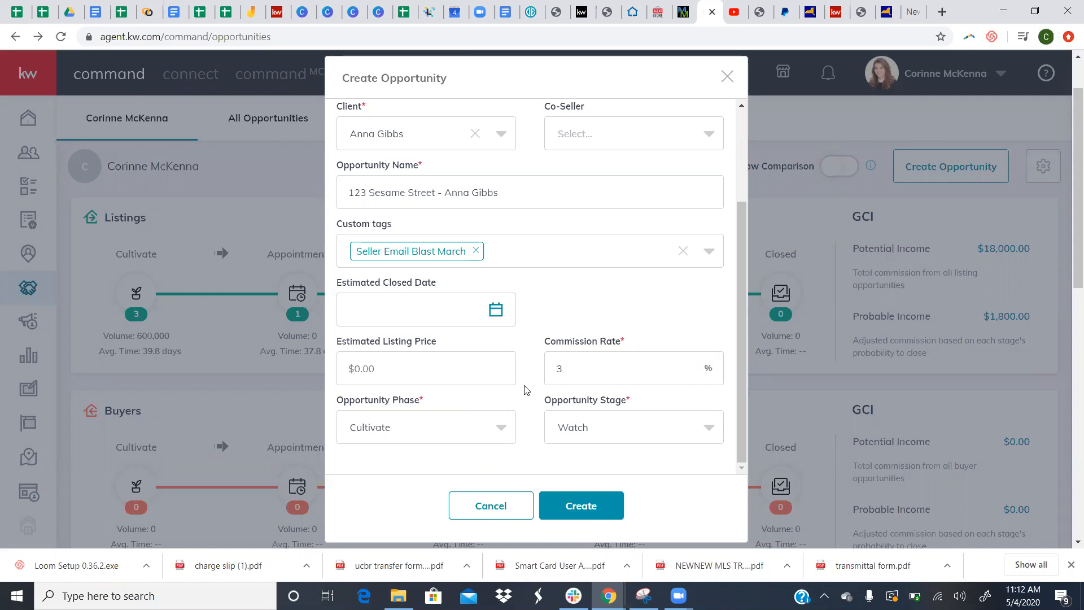
{"action": "left_click", "coordinate": [488, 431]}
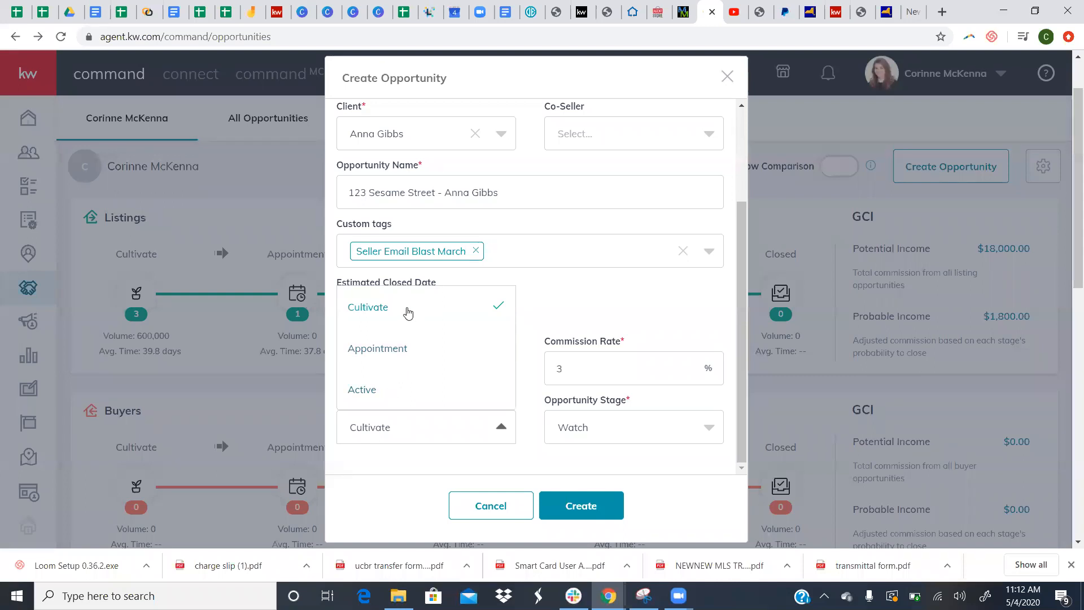
{"action": "left_click", "coordinate": [529, 320]}
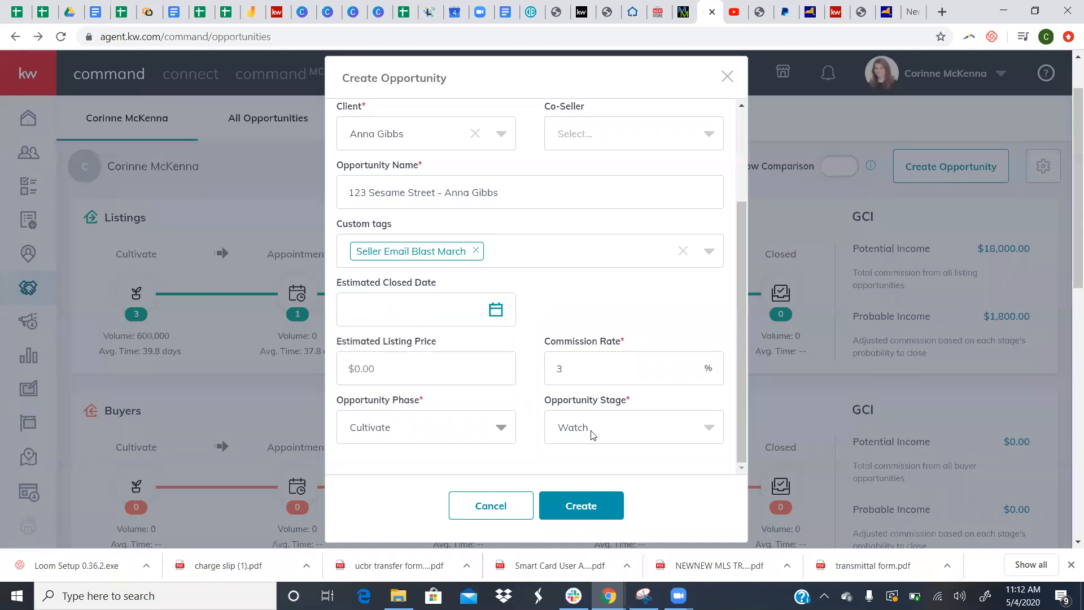
{"action": "left_click", "coordinate": [634, 430]}
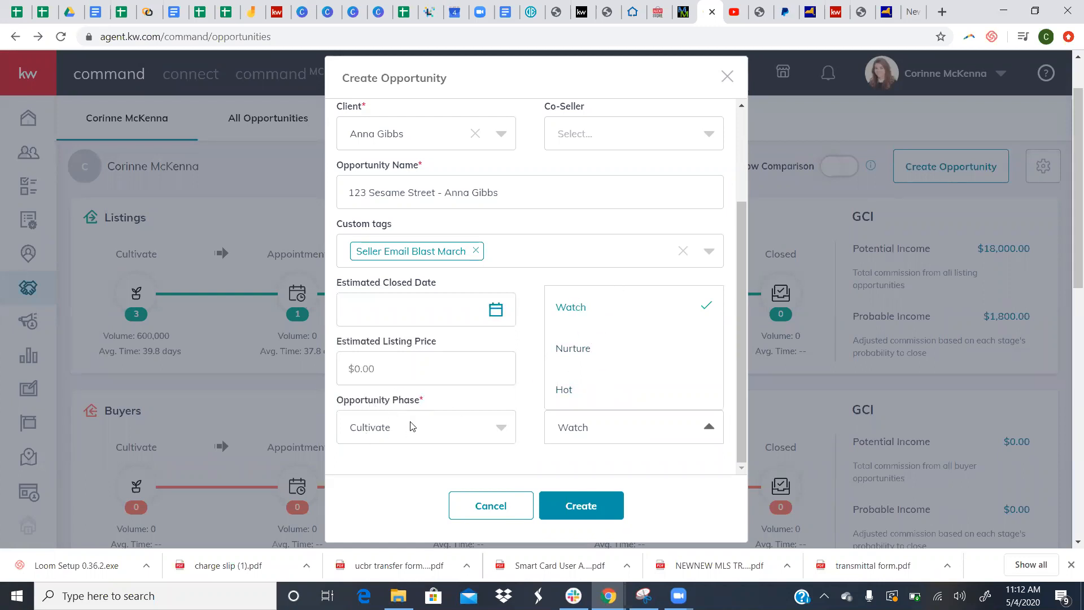
{"action": "left_click", "coordinate": [372, 427]}
{"action": "left_click", "coordinate": [400, 358]}
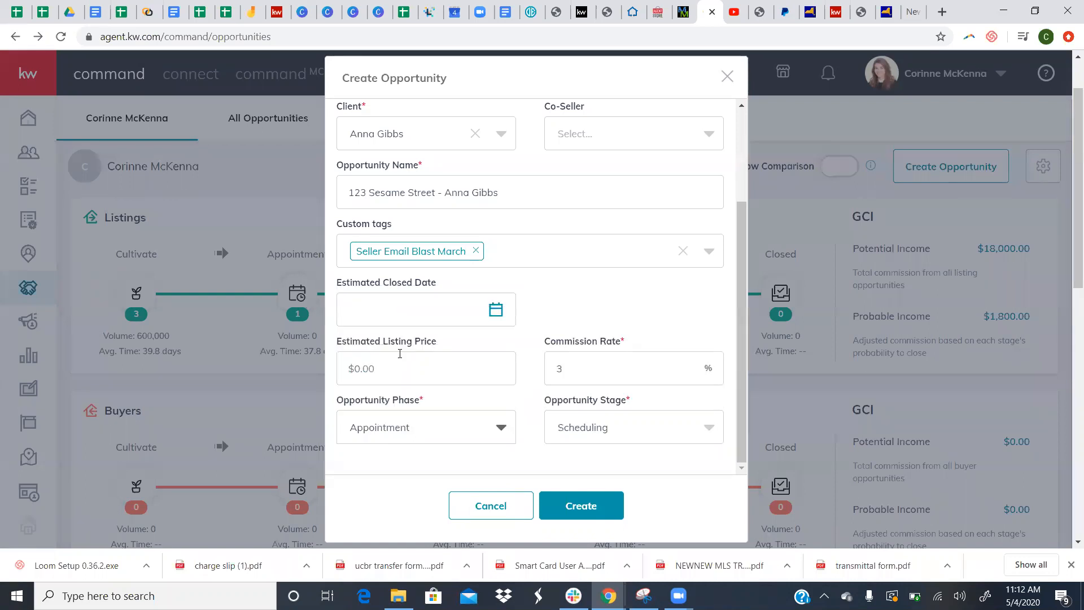
{"action": "left_click", "coordinate": [581, 427]}
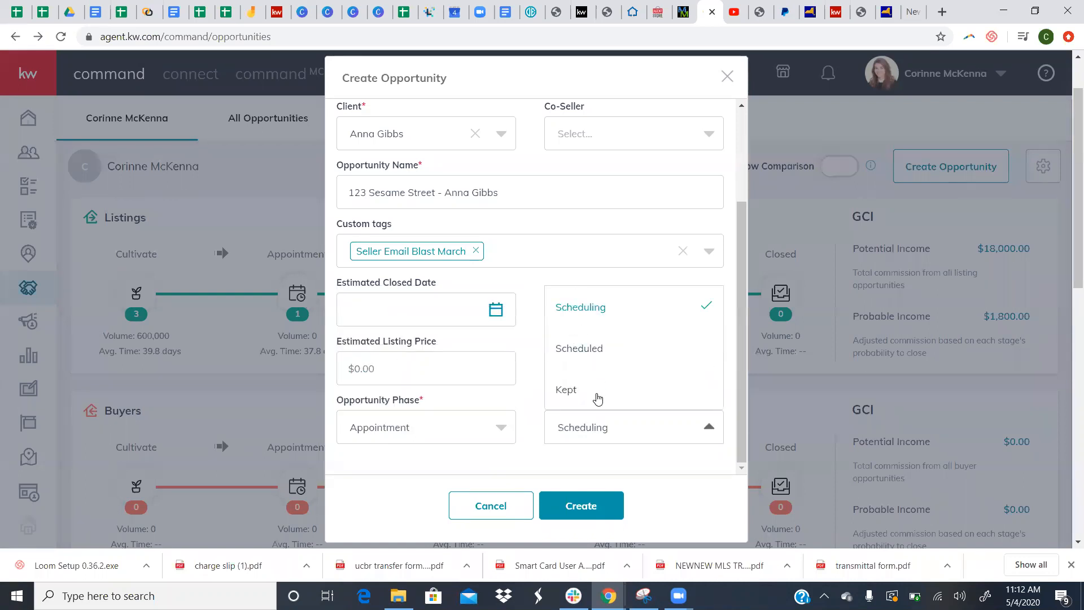
{"action": "left_click", "coordinate": [525, 377]}
- Set the phase back to Cultivate with the Nurture stage and create the opportunity
{"action": "left_click", "coordinate": [481, 436]}
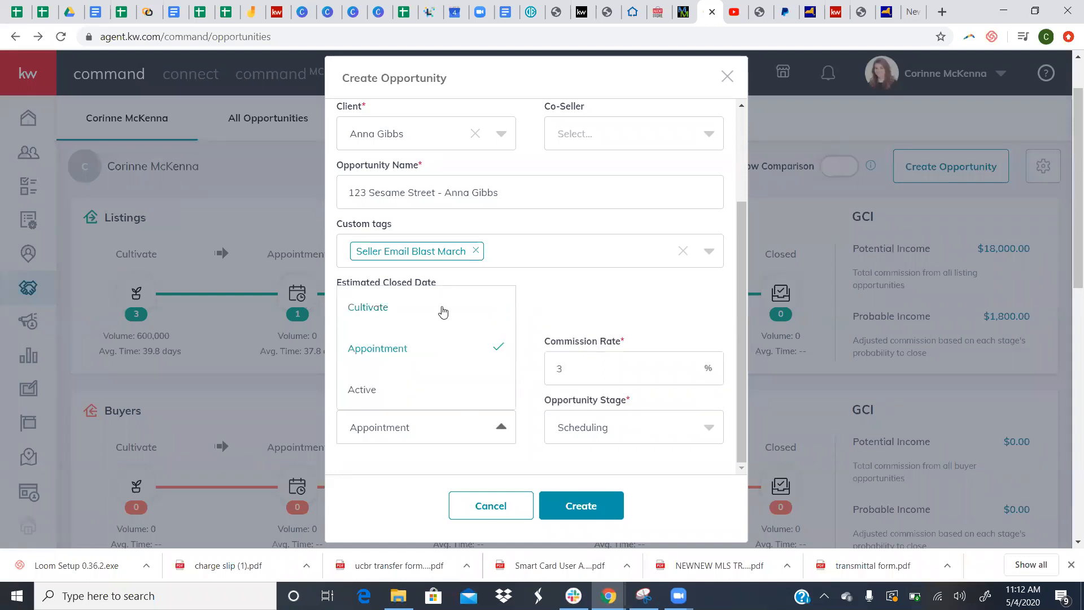
{"action": "left_click", "coordinate": [443, 310]}
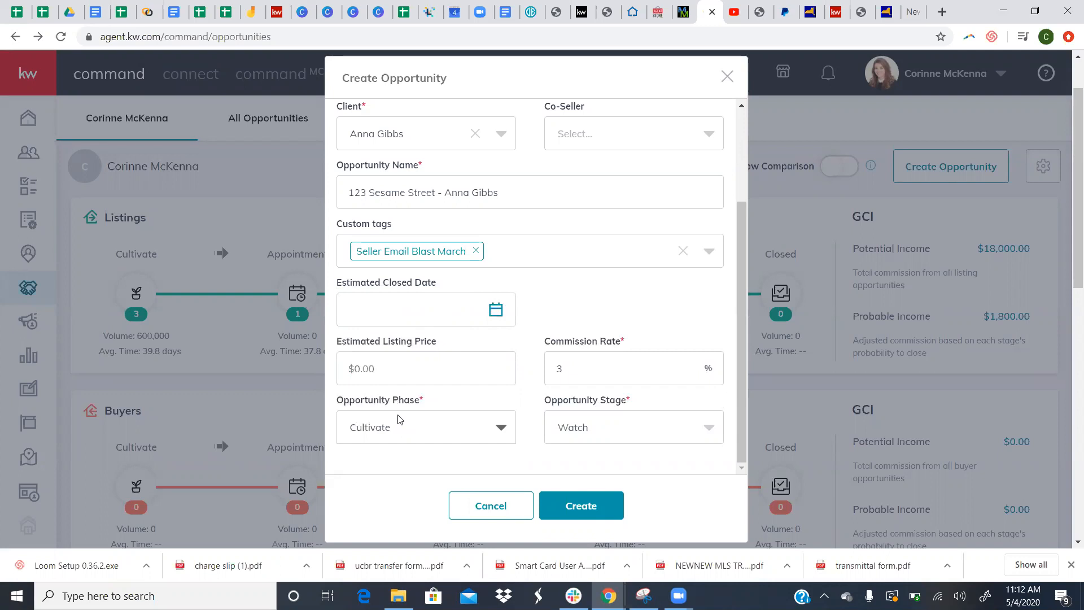
{"action": "left_click", "coordinate": [569, 434]}
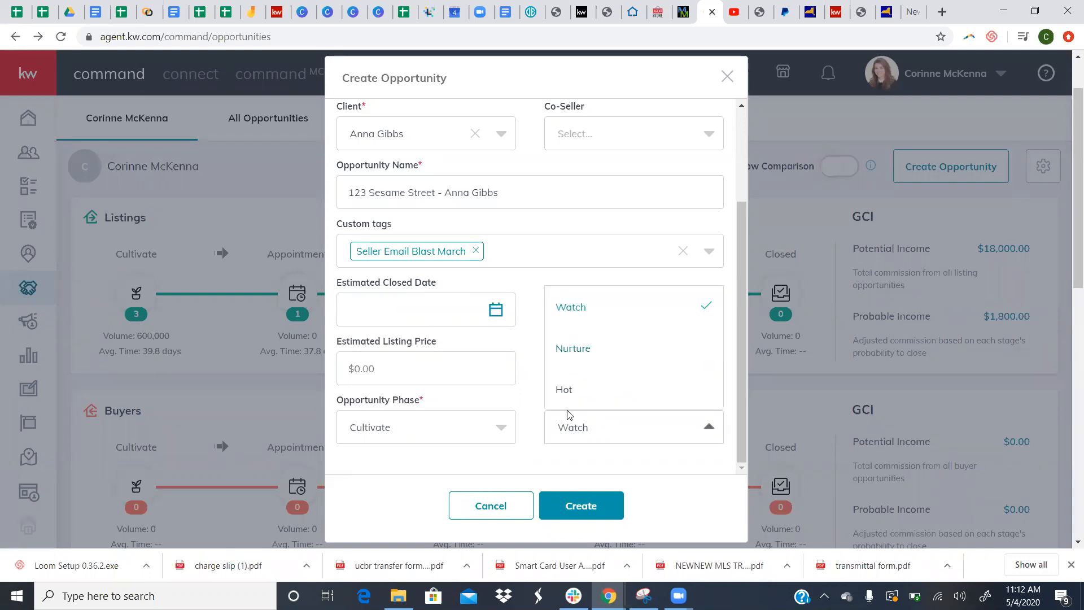
{"action": "left_click", "coordinate": [594, 350]}
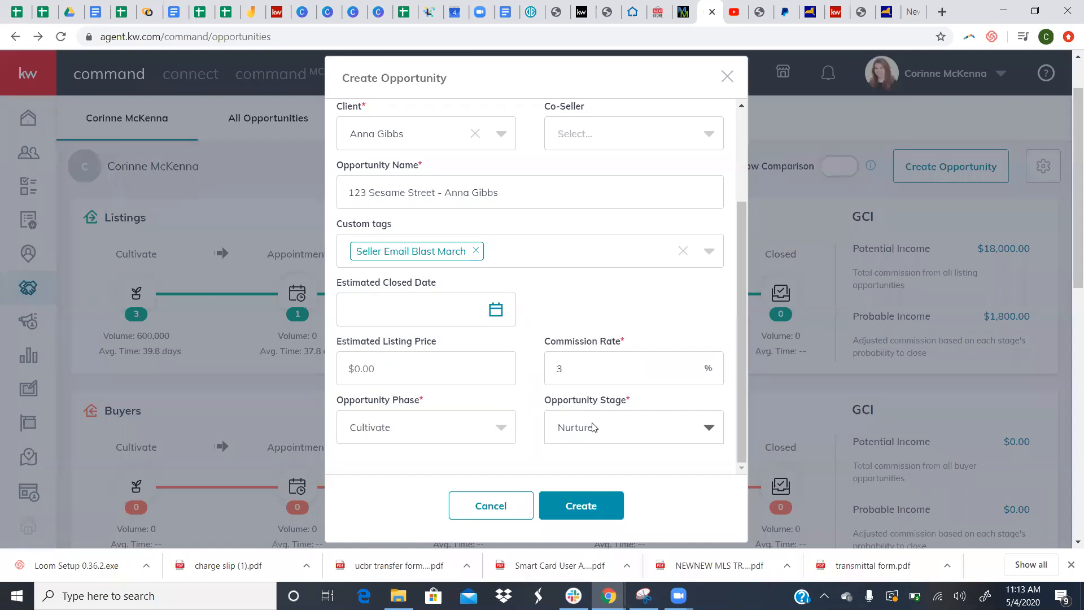
{"action": "left_click", "coordinate": [578, 507]}
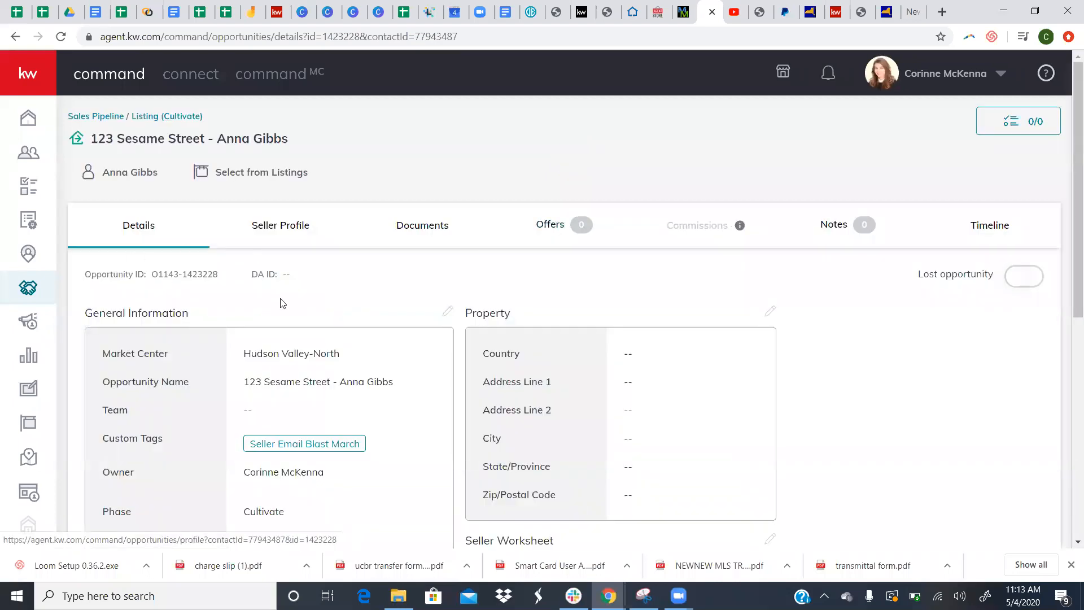
- Review the new opportunity's details page and close its empty 0/0 Nurture checklist
{"action": "scroll", "coordinate": [393, 318], "scroll_direction": "down", "scroll_amount": 2}
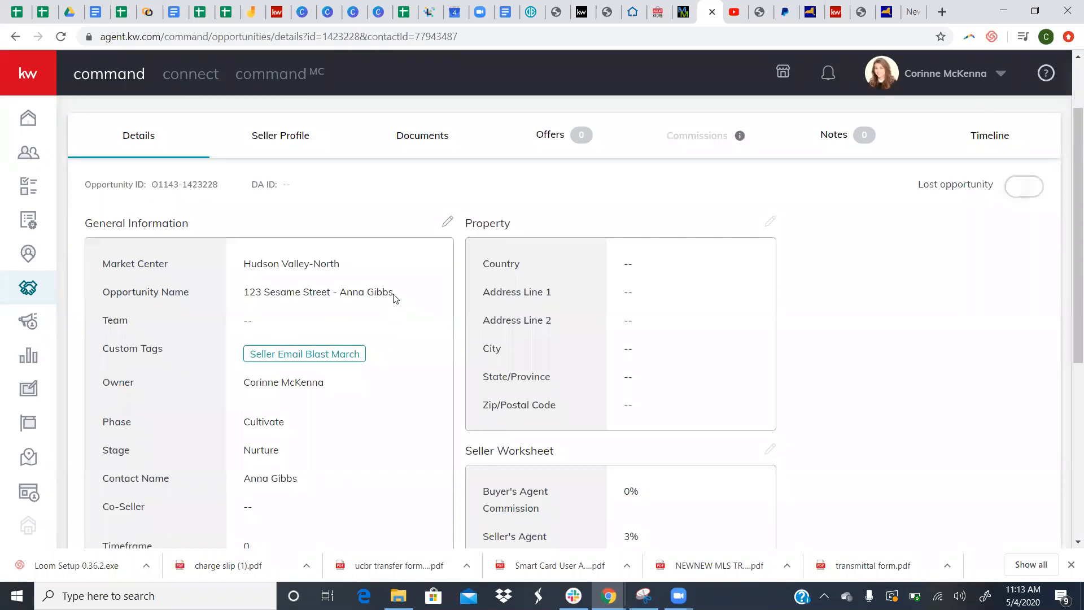
{"action": "scroll", "coordinate": [392, 300], "scroll_direction": "down", "scroll_amount": 4}
{"action": "scroll", "coordinate": [391, 300], "scroll_direction": "up", "scroll_amount": 6}
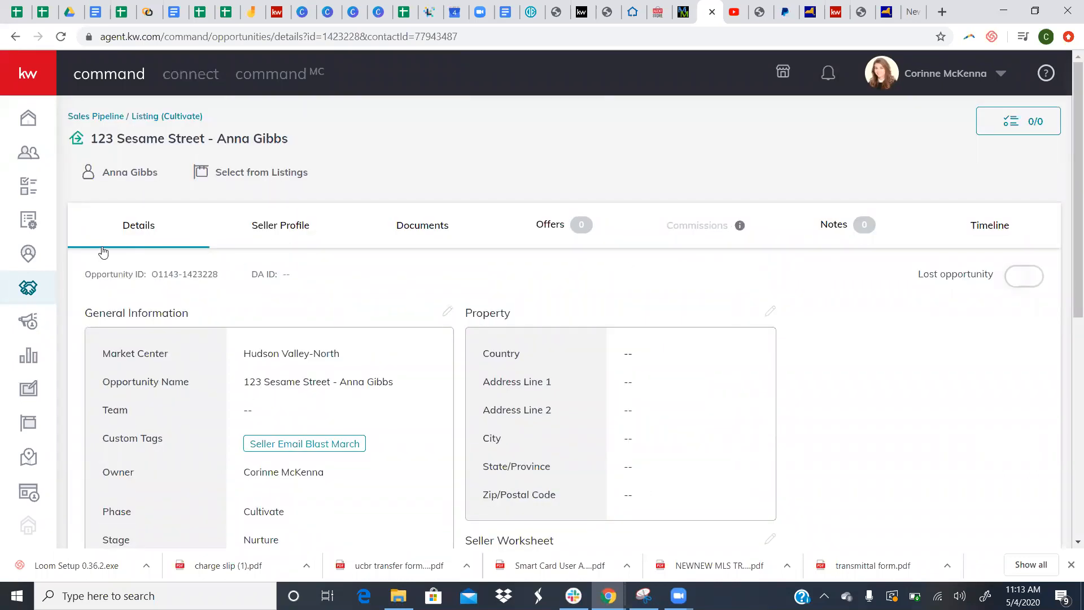
{"action": "scroll", "coordinate": [327, 240], "scroll_direction": "down", "scroll_amount": 1}
{"action": "scroll", "coordinate": [705, 180], "scroll_direction": "up", "scroll_amount": 1}
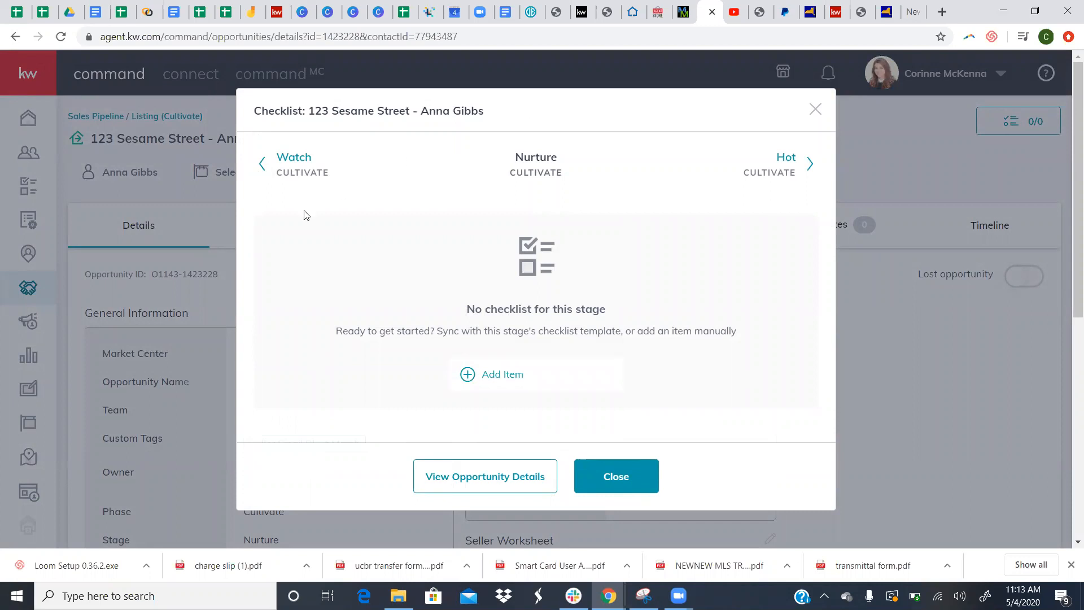
{"action": "left_click", "coordinate": [814, 108]}
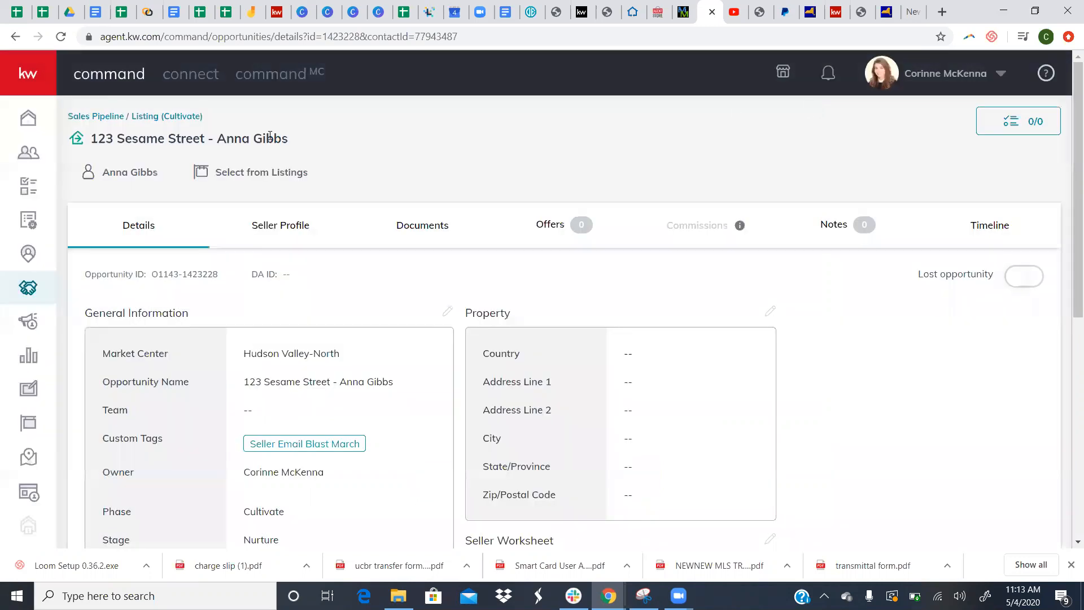
- Return to the sales pipeline and open the Listings Cultivate board showing 123 Sesame Street under Nurture
{"action": "left_click", "coordinate": [97, 118]}
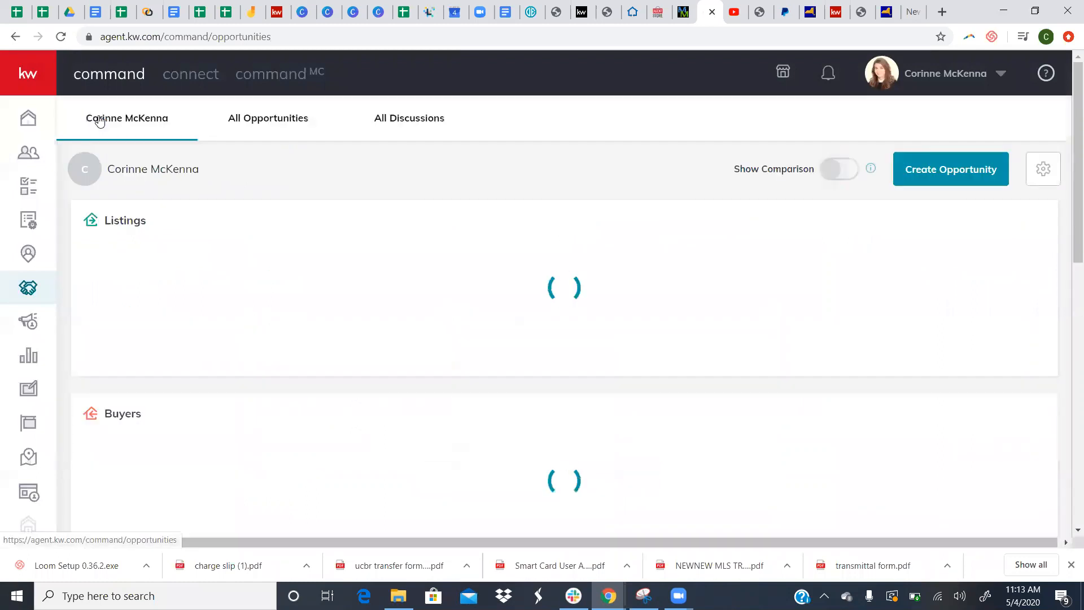
{"action": "scroll", "coordinate": [150, 288], "scroll_direction": "down", "scroll_amount": 2}
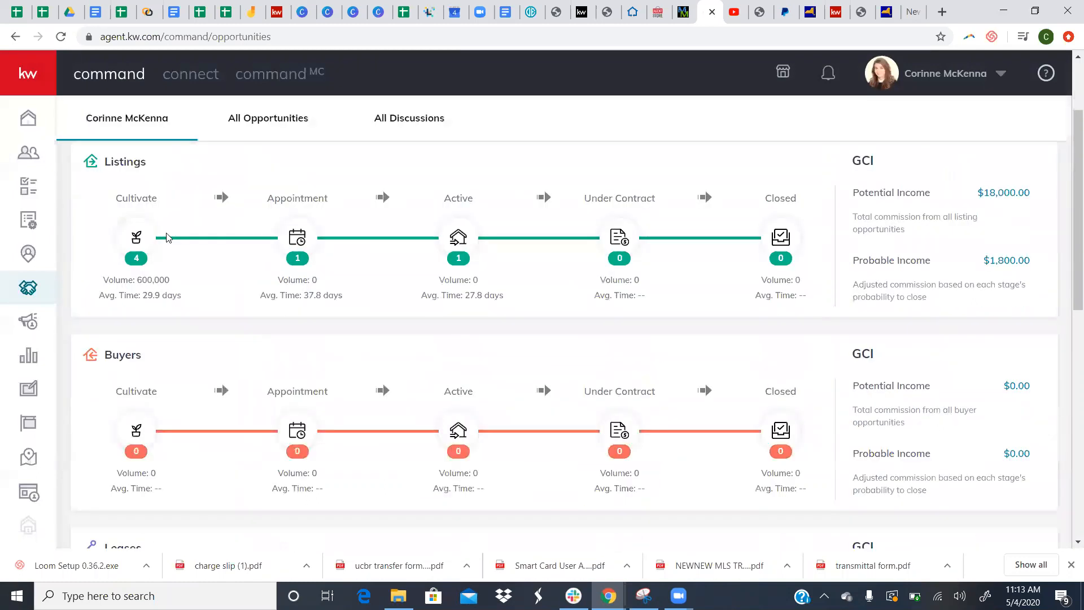
{"action": "scroll", "coordinate": [190, 246], "scroll_direction": "up", "scroll_amount": 1}
{"action": "scroll", "coordinate": [547, 232], "scroll_direction": "up", "scroll_amount": 1}
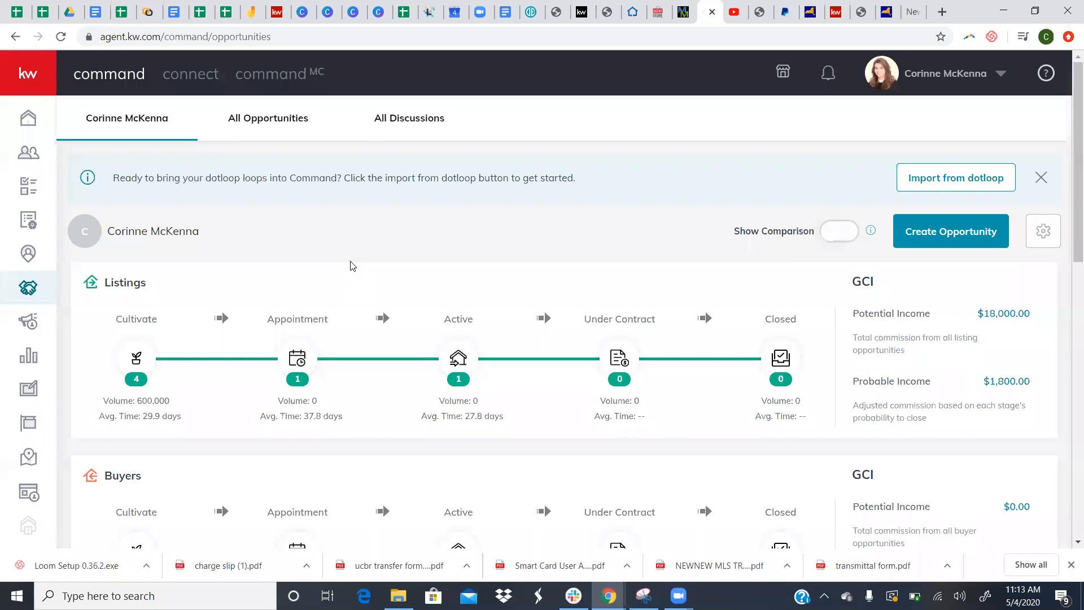
{"action": "scroll", "coordinate": [351, 266], "scroll_direction": "down", "scroll_amount": 2}
{"action": "left_click", "coordinate": [132, 244]}
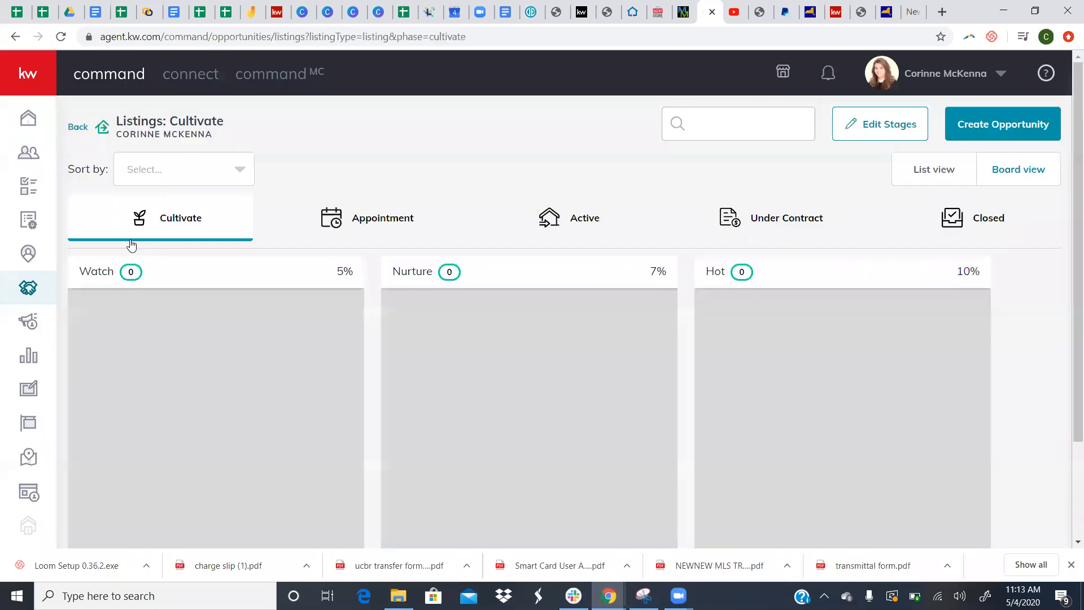
{"action": "scroll", "coordinate": [340, 331], "scroll_direction": "down", "scroll_amount": 2}
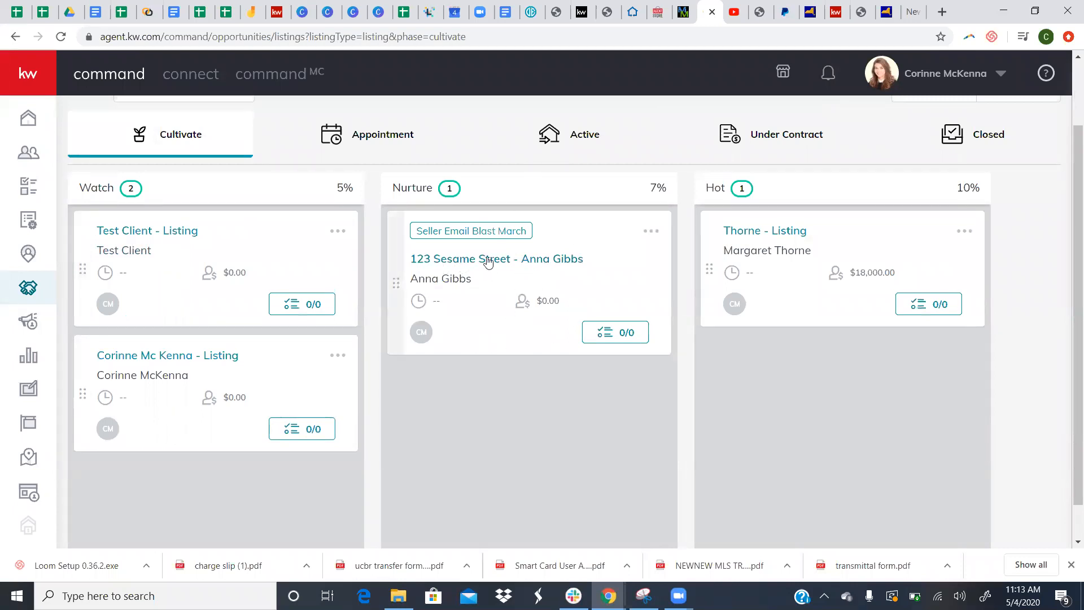
{"action": "scroll", "coordinate": [485, 260], "scroll_direction": "up", "scroll_amount": 2}
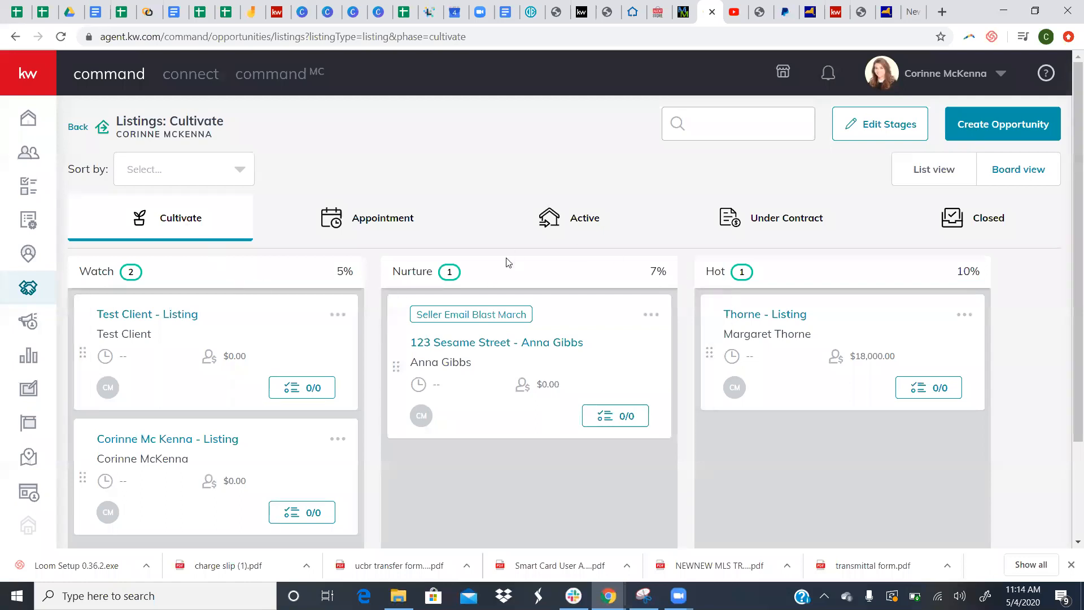
- Switch between the Cultivate and Appointment boards, ending on Appointment's Scheduling, Scheduled and Kept stages
{"action": "left_click", "coordinate": [404, 217]}
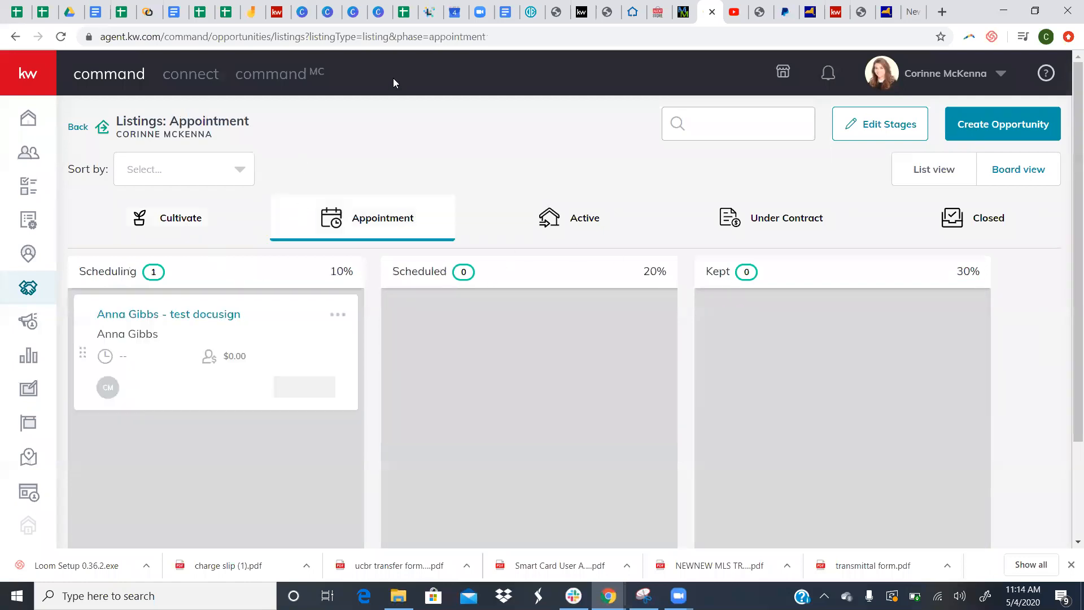
{"action": "left_click_drag", "start_coordinate": [201, 215], "coordinate": [374, 236]}
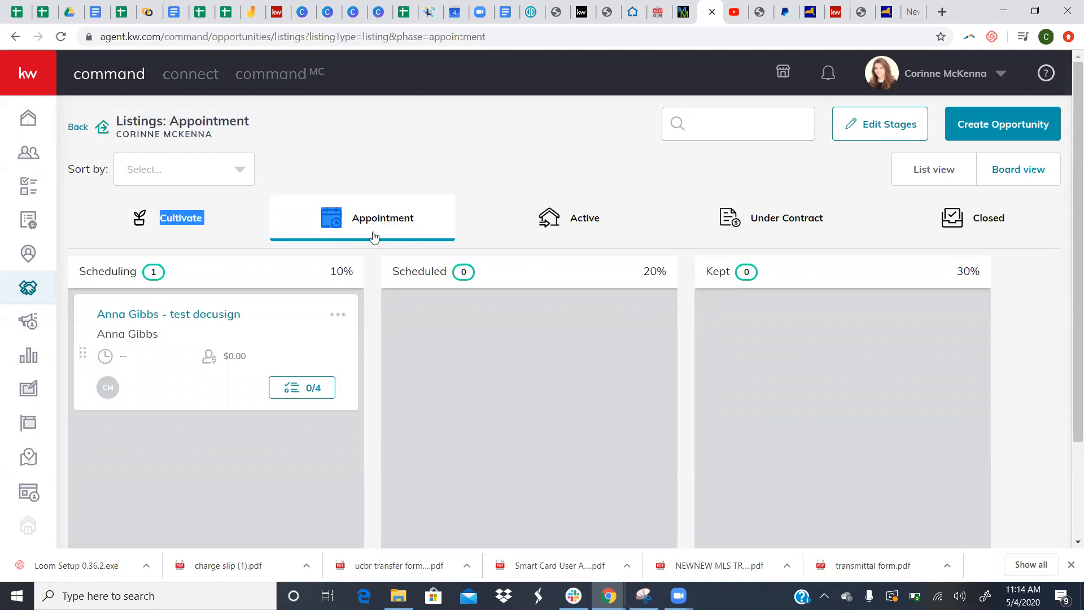
{"action": "left_click", "coordinate": [374, 236]}
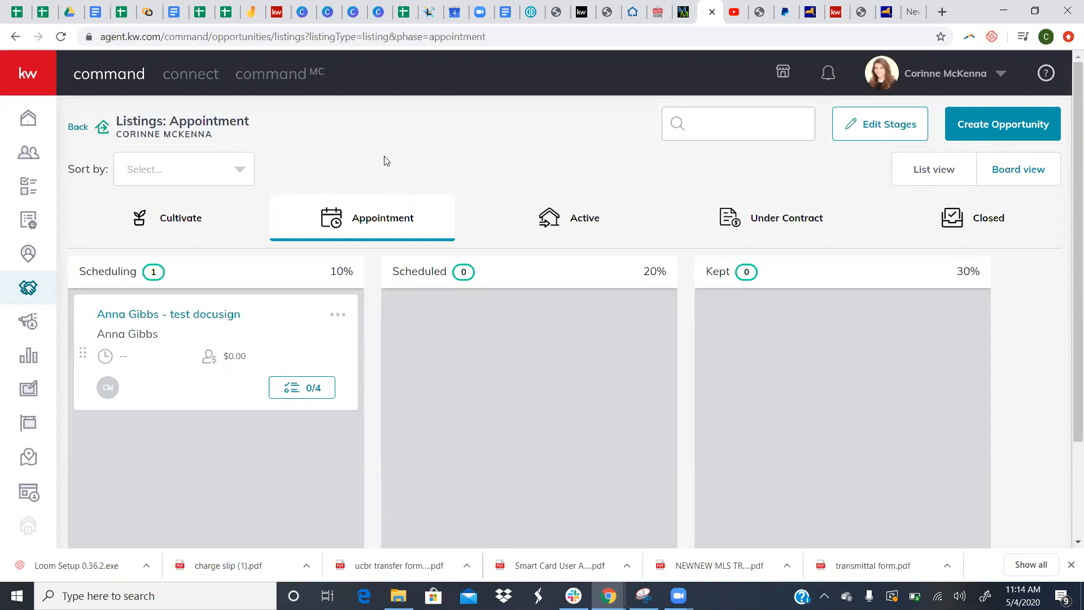
{"action": "left_click", "coordinate": [182, 212]}
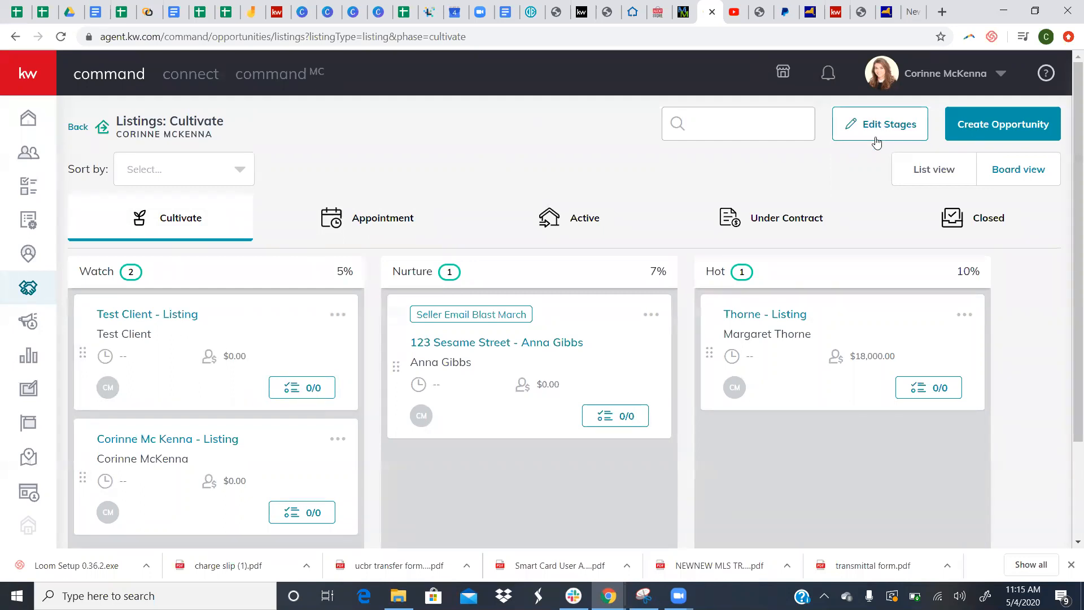
{"action": "left_click", "coordinate": [364, 235]}
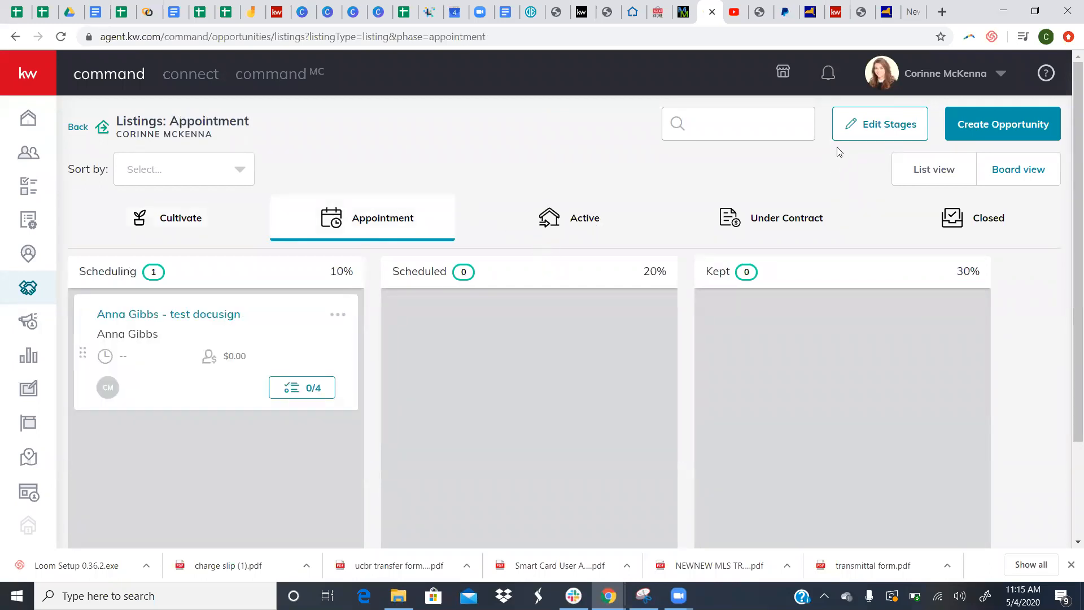
- Open Edit Appointment Stages, listing Scheduling 10%, Scheduled 20% and Kept 30%
{"action": "left_click", "coordinate": [853, 134]}
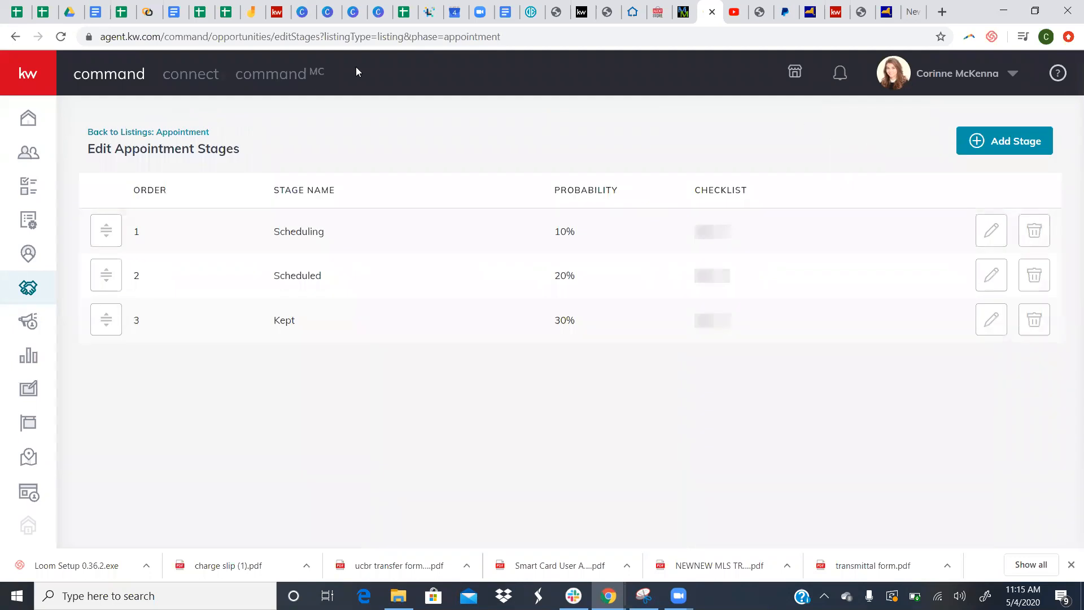
{"action": "left_click", "coordinate": [15, 36]}
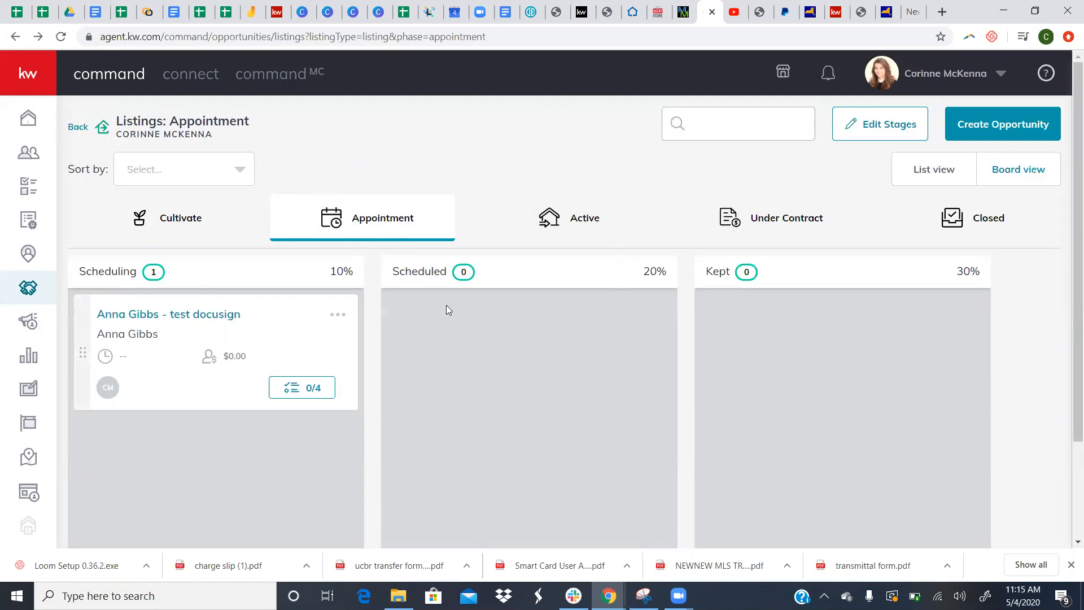
{"action": "left_click", "coordinate": [856, 125]}
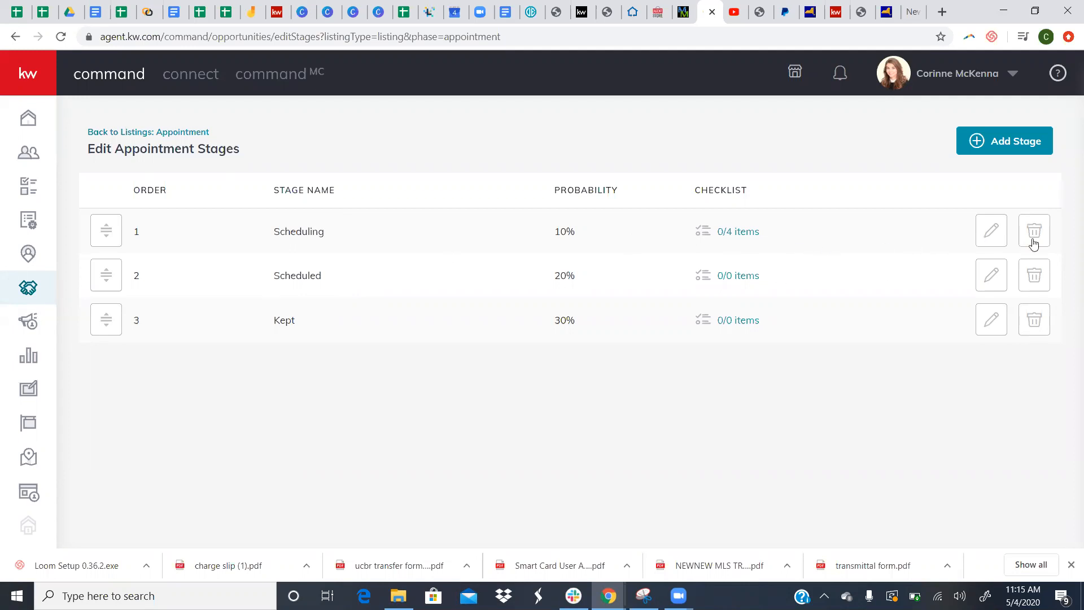
- Delete the Scheduled stage and rename Scheduling to 'Appointment Scheduling + Prep'
{"action": "left_click", "coordinate": [1034, 275]}
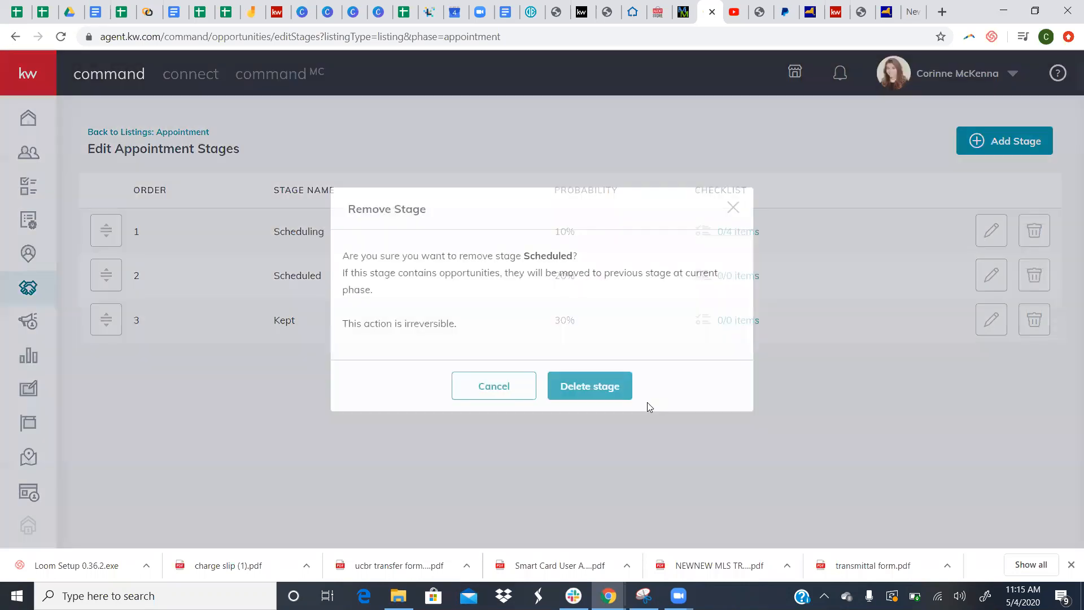
{"action": "left_click", "coordinate": [624, 384]}
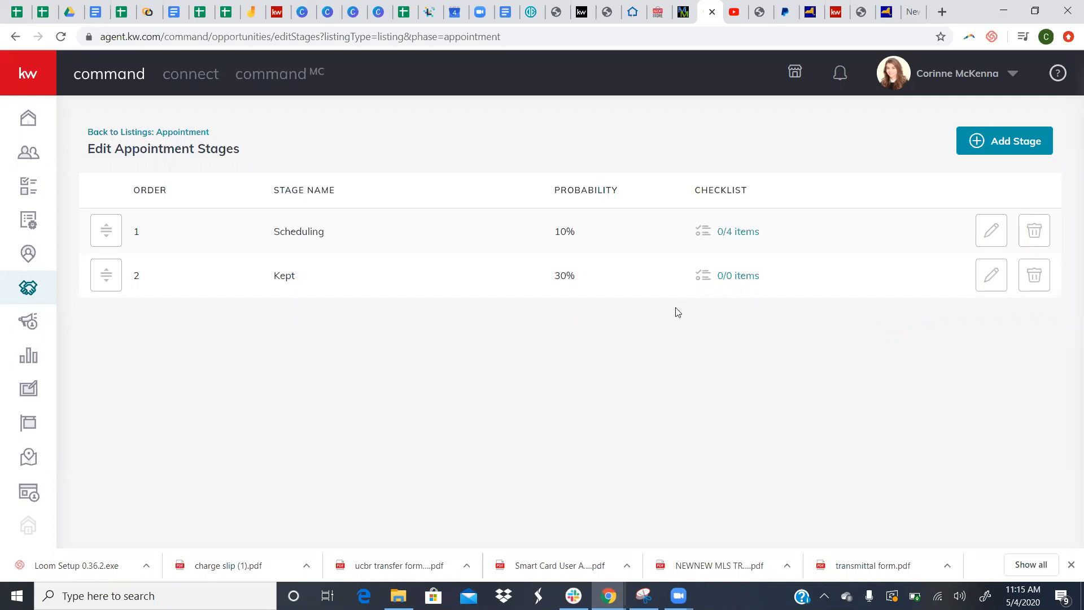
{"action": "left_click", "coordinate": [984, 241]}
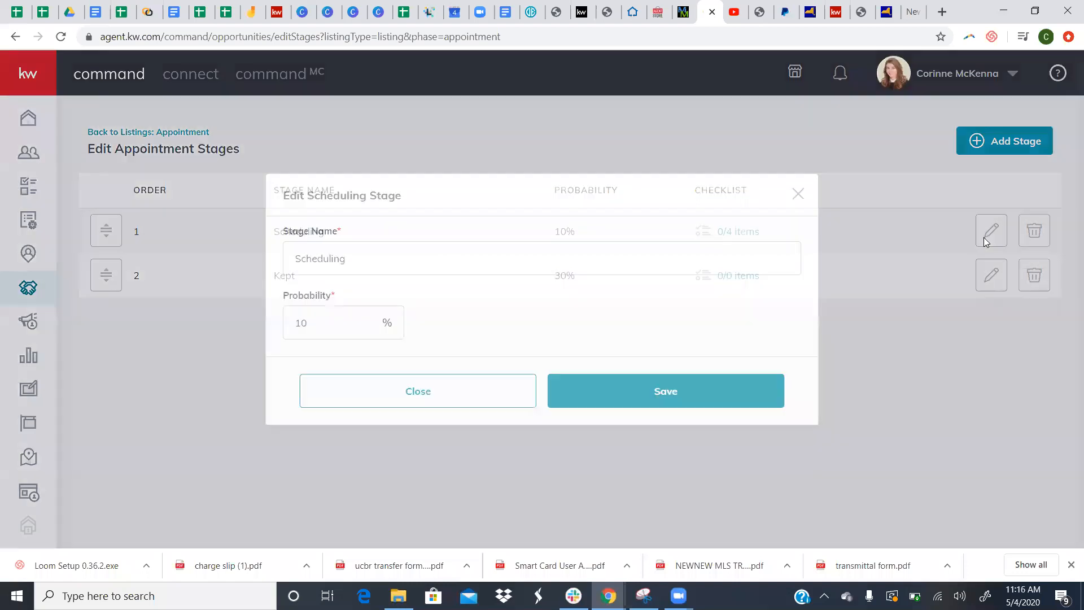
{"action": "left_click_drag", "start_coordinate": [353, 260], "coordinate": [281, 259]}
{"action": "type", "text": "A"}
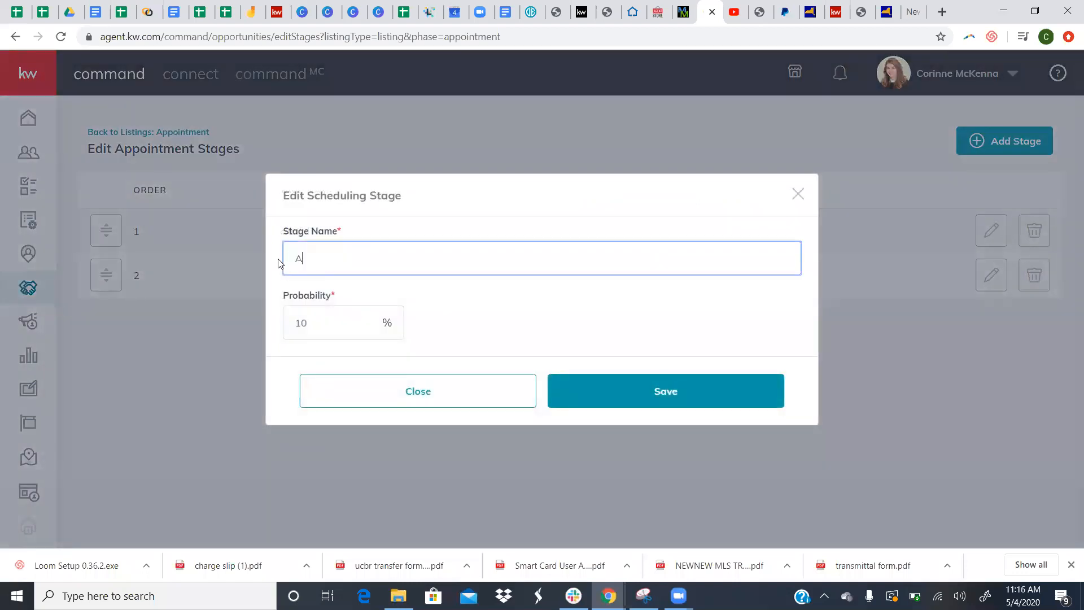
{"action": "type", "text": "ppointment Scheduling + Prep"}
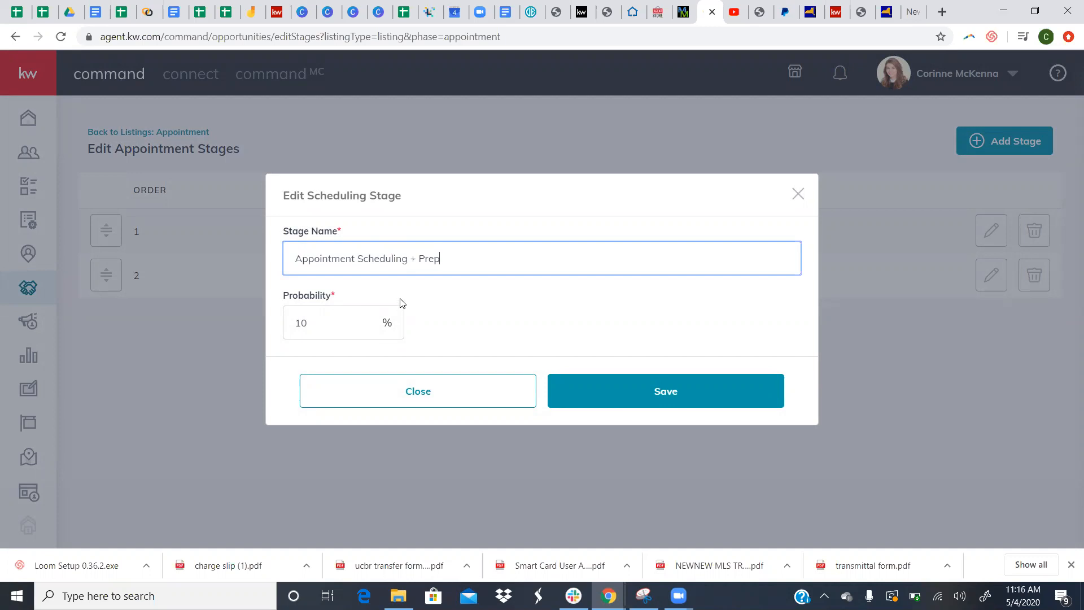
{"action": "left_click", "coordinate": [642, 392]}
- Rename the Kept stage to 'Appointment Complete' and review the Appointment Scheduling + Prep settings
{"action": "left_click", "coordinate": [979, 283]}
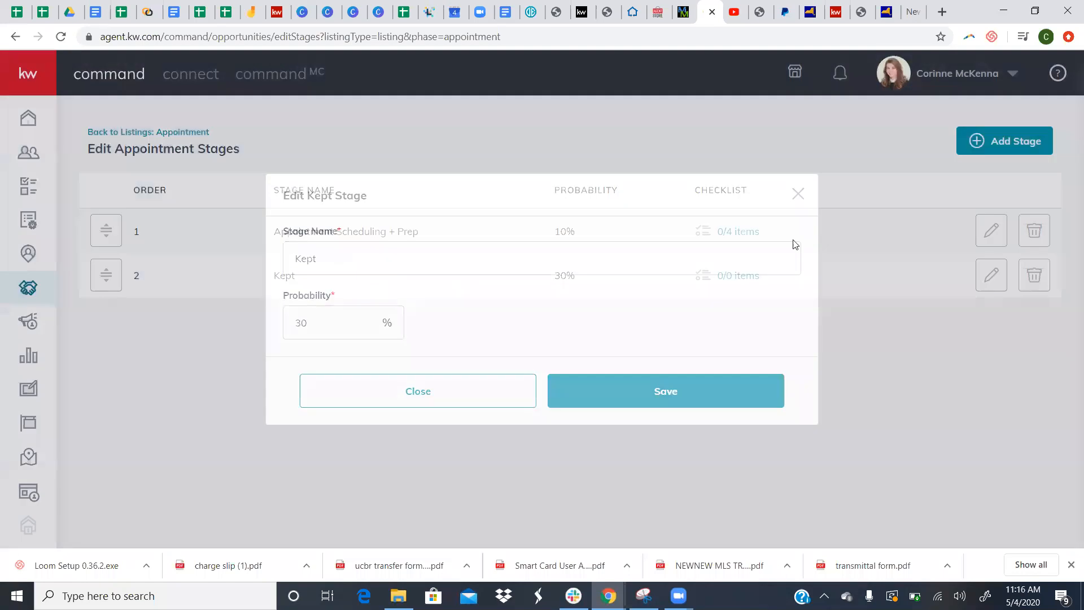
{"action": "left_click_drag", "start_coordinate": [437, 262], "coordinate": [273, 260]}
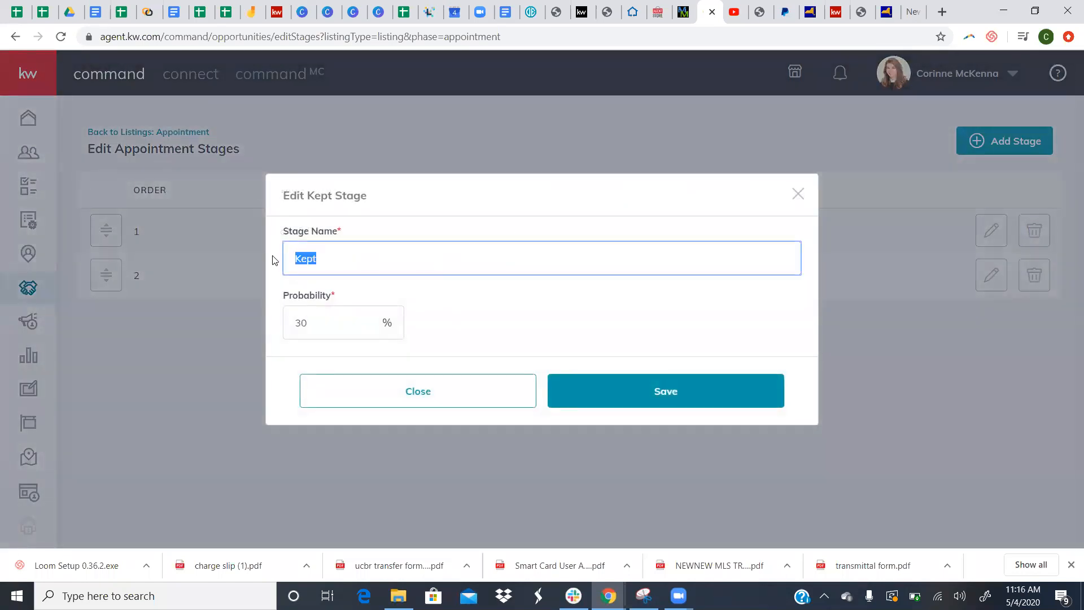
{"action": "type", "text": "Appointment Complete"}
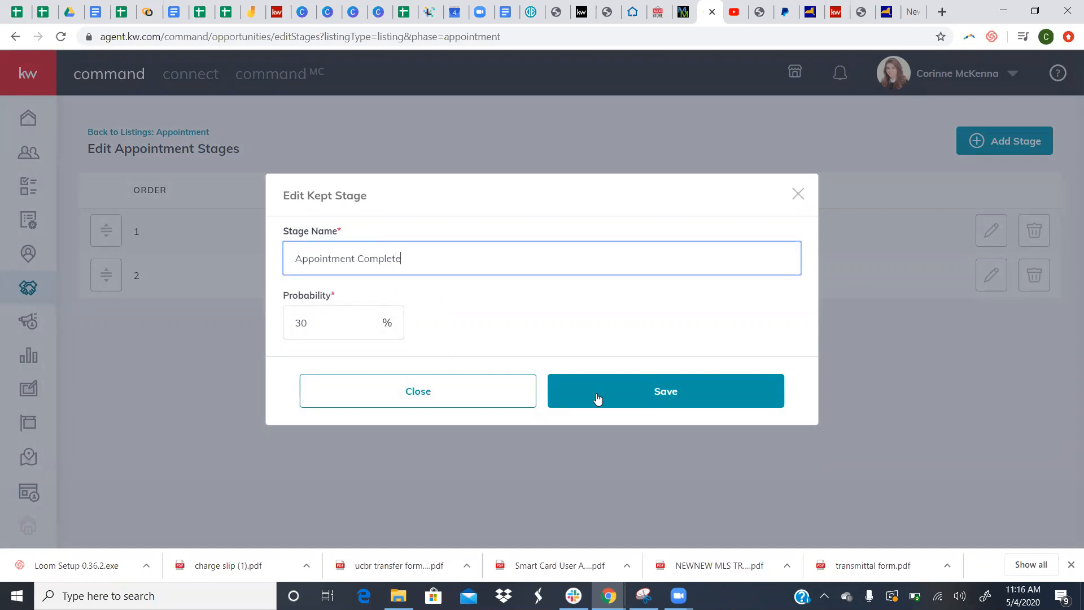
{"action": "left_click", "coordinate": [598, 399]}
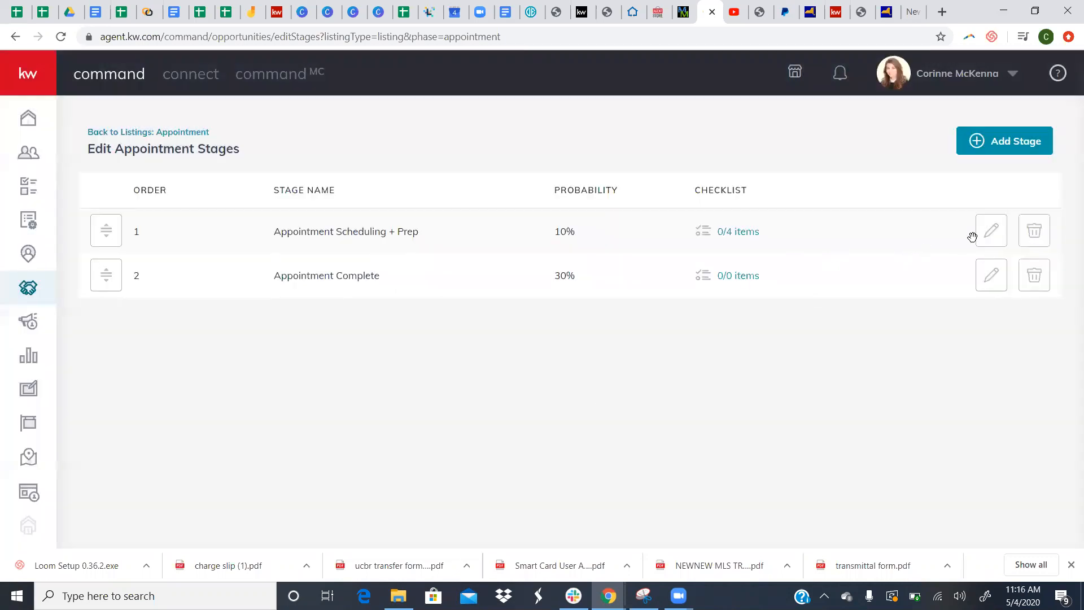
{"action": "left_click", "coordinate": [991, 232]}
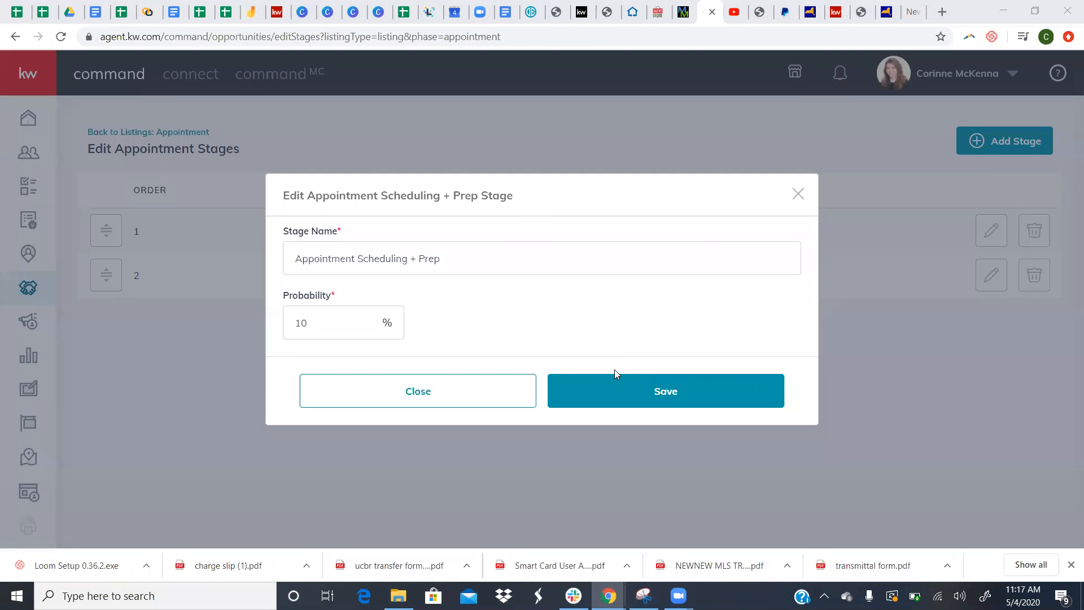
{"action": "left_click", "coordinate": [655, 404]}
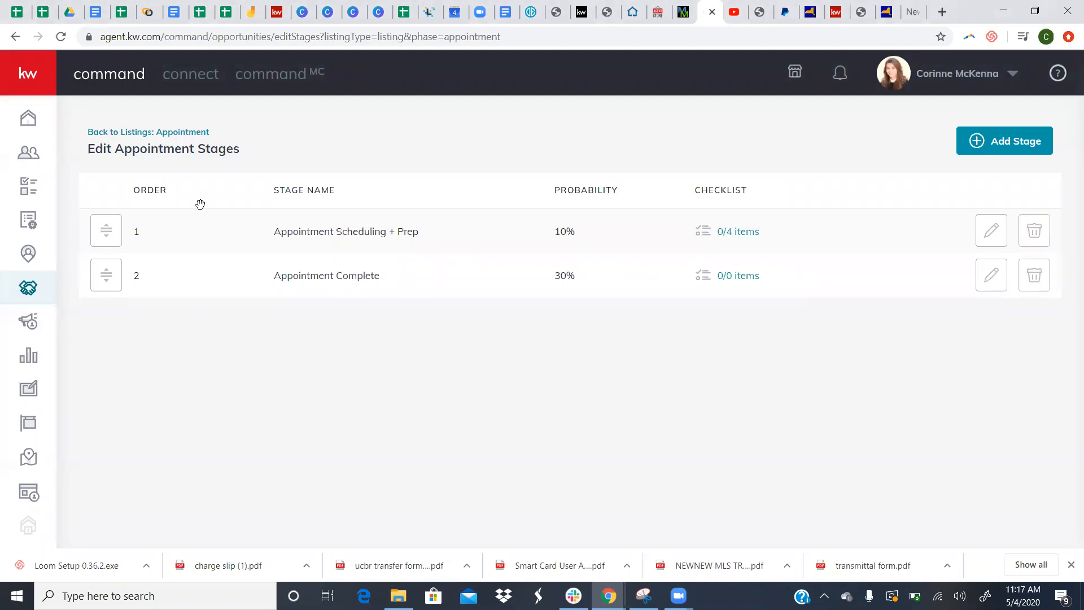
- Show the Listings board's Active phase with Staging 50%, Showing 70% and Negotiations 80%
{"action": "left_click", "coordinate": [168, 135]}
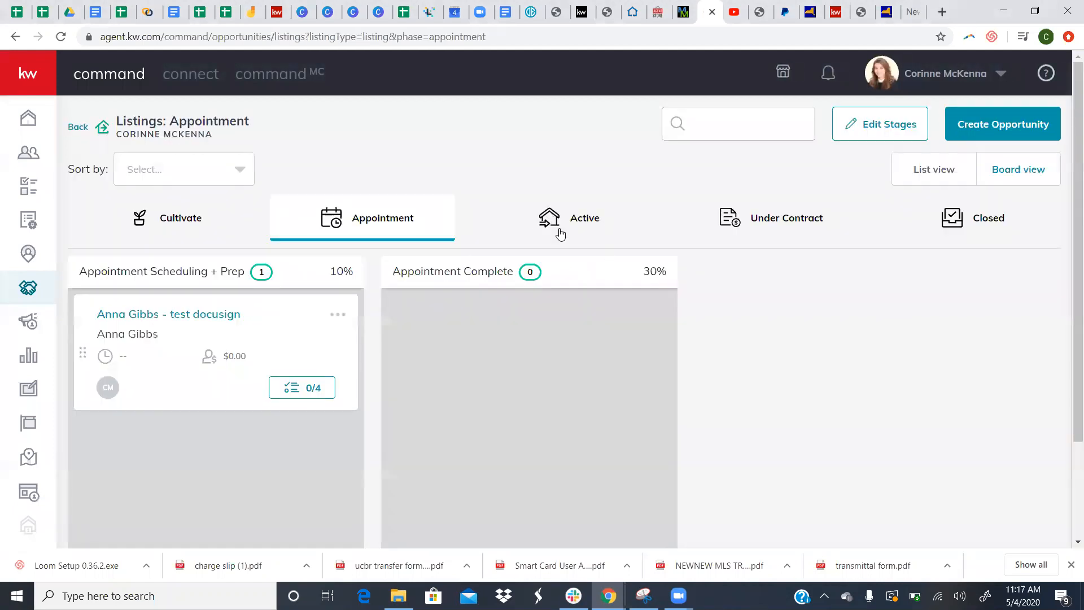
{"action": "left_click", "coordinate": [560, 234]}
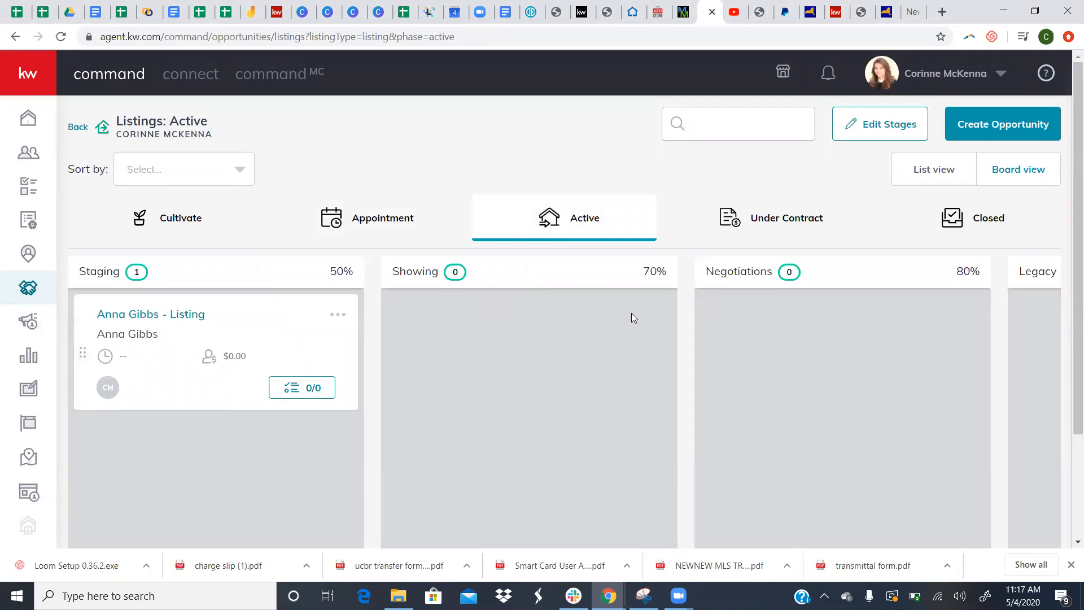
{"action": "left_click", "coordinate": [766, 228]}
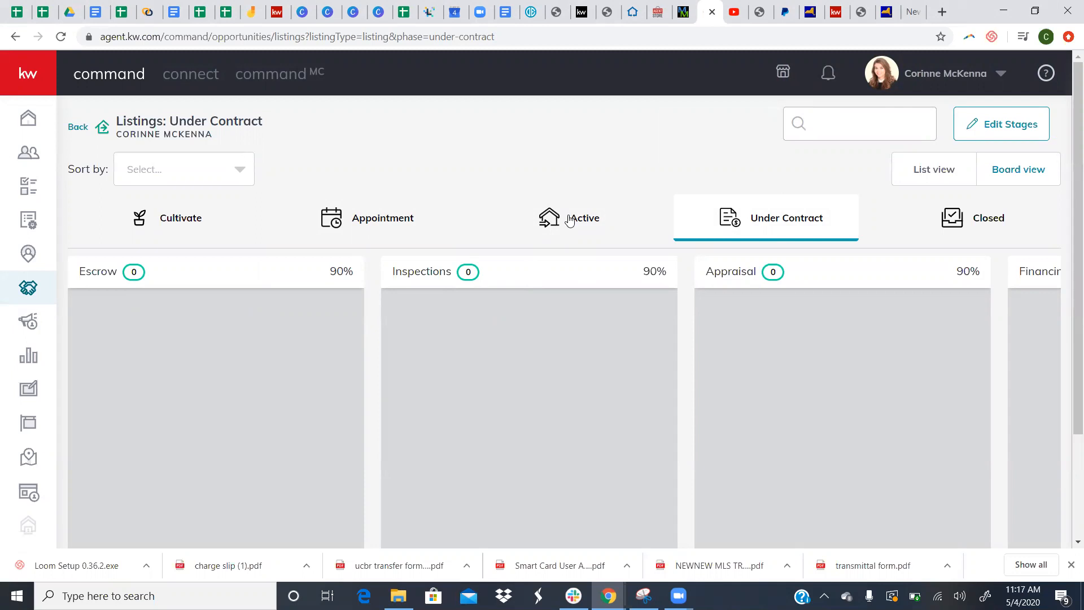
{"action": "left_click", "coordinate": [563, 220]}
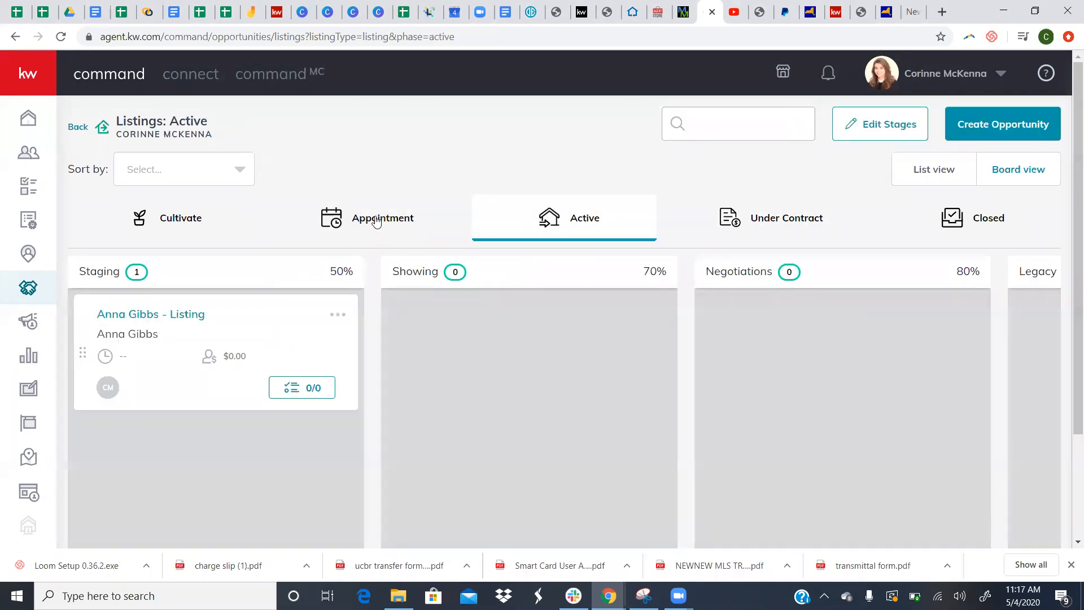
- Switch the Listings board to the Appointment phase to view the test docusign card
{"action": "left_click", "coordinate": [376, 221]}
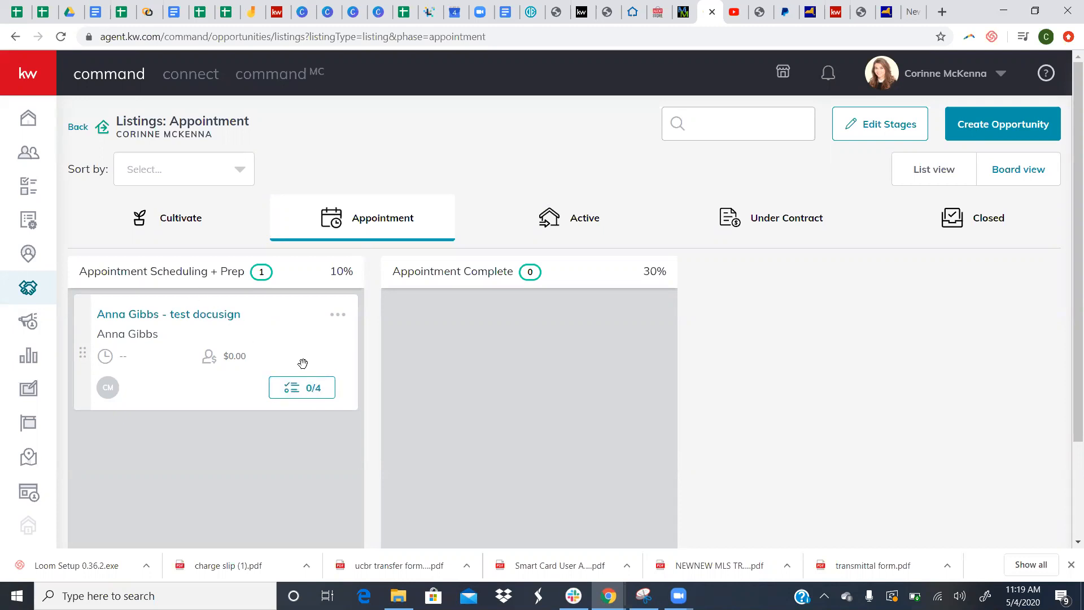
{"action": "left_click", "coordinate": [325, 388]}
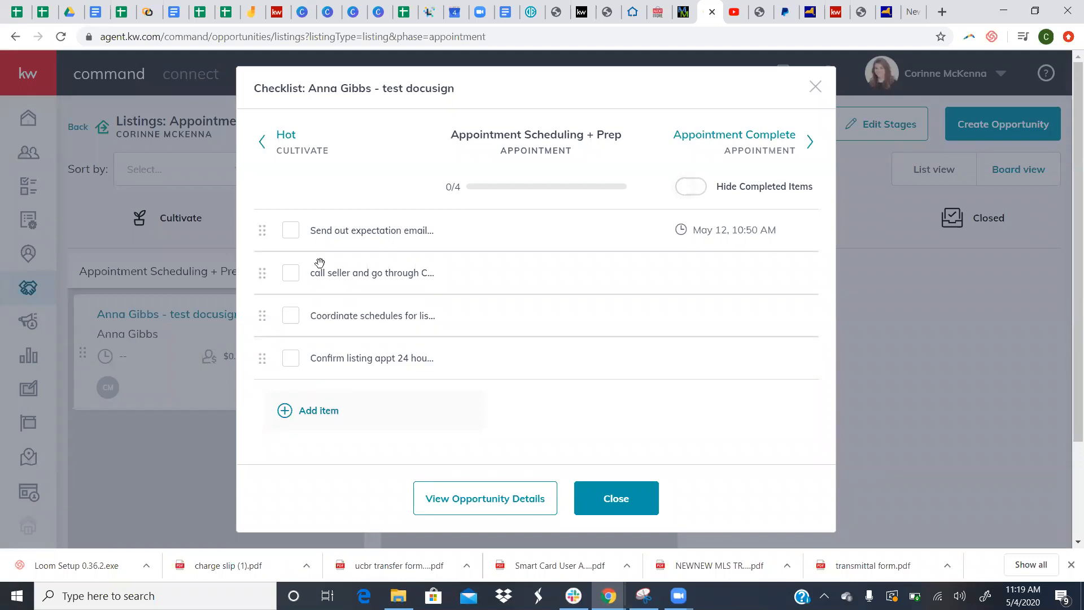
{"action": "mouse_move", "coordinate": [305, 273]}
{"action": "left_mouse_down"}
{"action": "mouse_move", "coordinate": [298, 247]}
{"action": "mouse_move", "coordinate": [302, 270]}
{"action": "left_mouse_up"}
{"action": "left_click", "coordinate": [702, 269]}
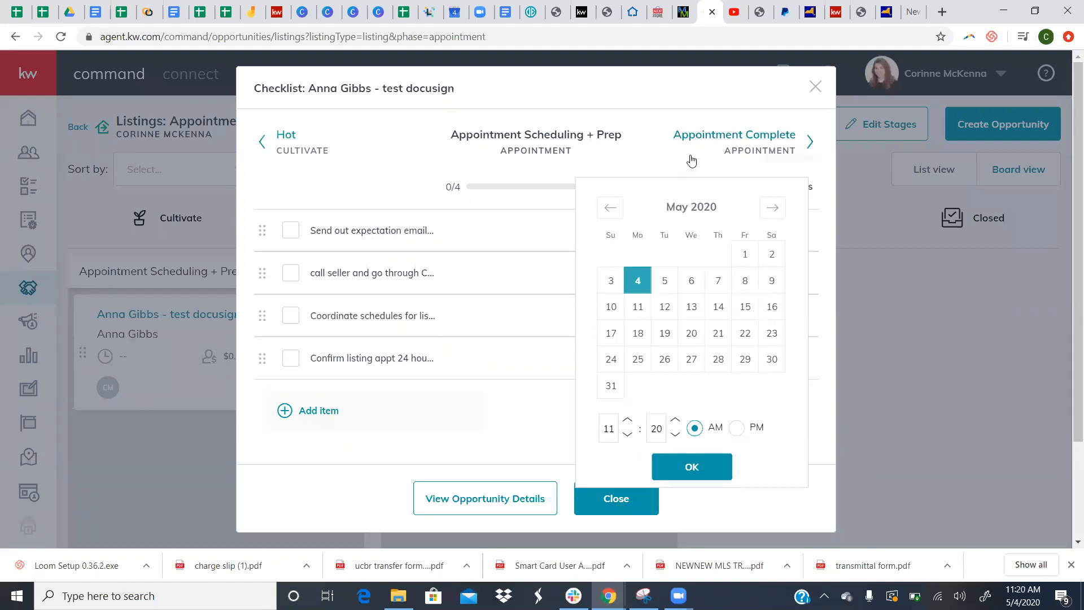
{"action": "left_click", "coordinate": [694, 148]}
{"action": "left_click", "coordinate": [814, 87]}
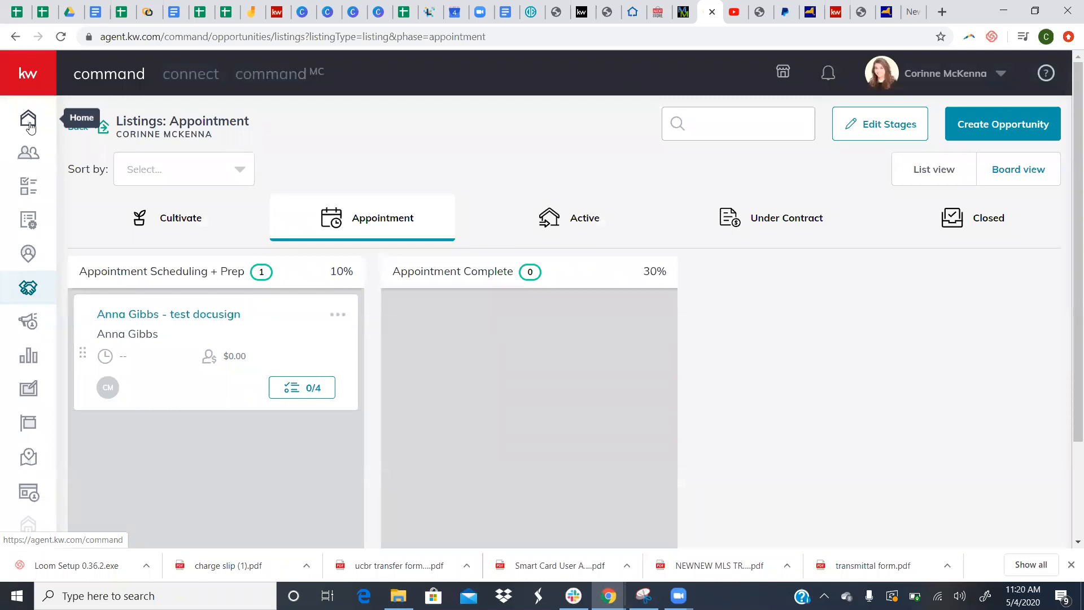
{"action": "left_click", "coordinate": [29, 124]}
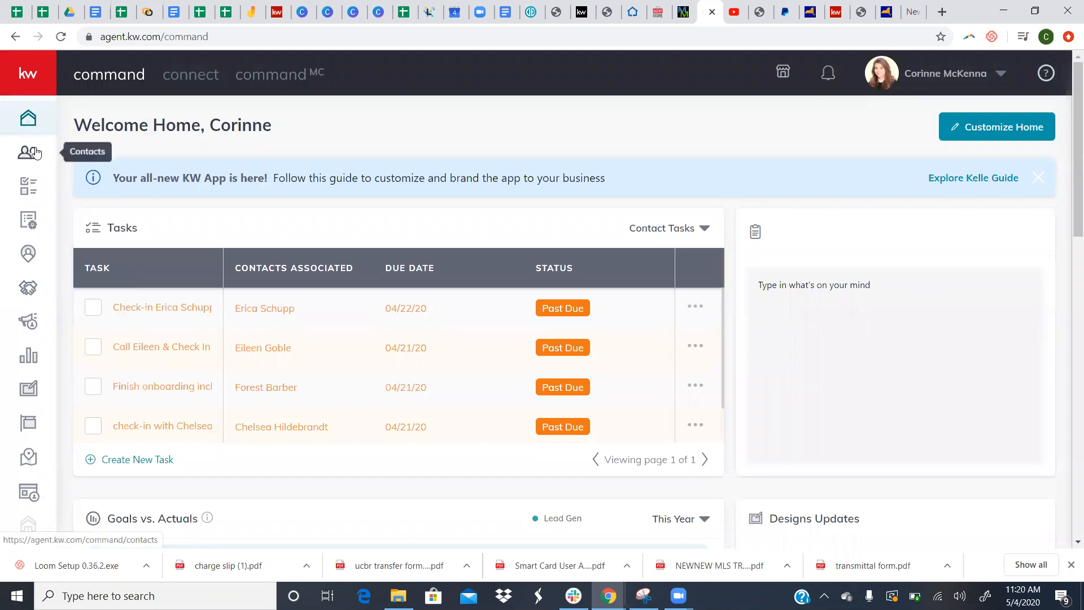
- Go through Opportunities to the Listings board and show the Cultivate phase with Watch, Nurture and Hot
{"action": "mouse_move", "coordinate": [162, 307]}
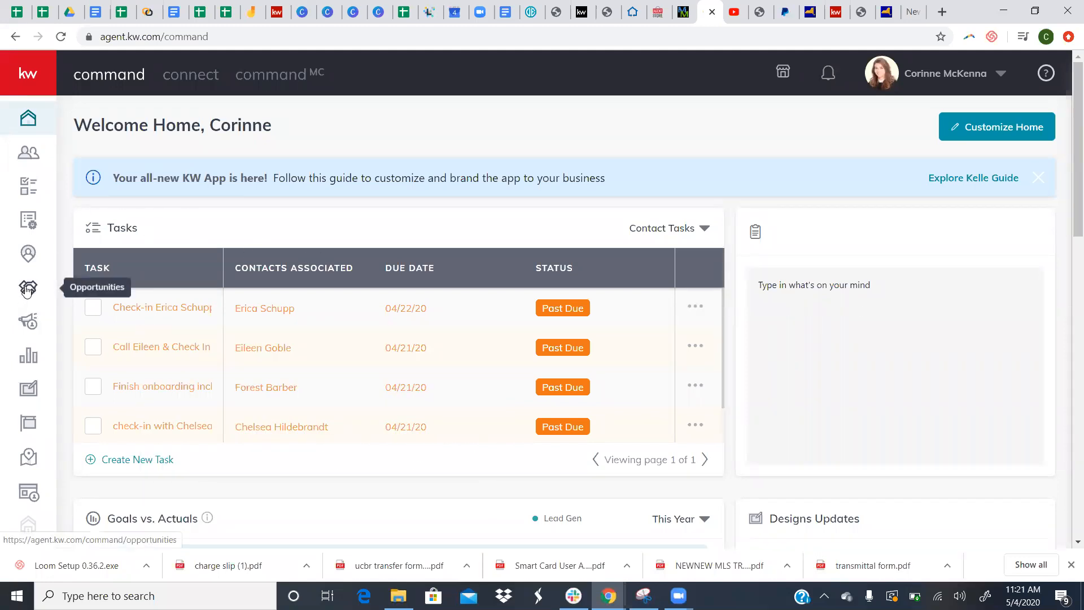
{"action": "left_click", "coordinate": [26, 290]}
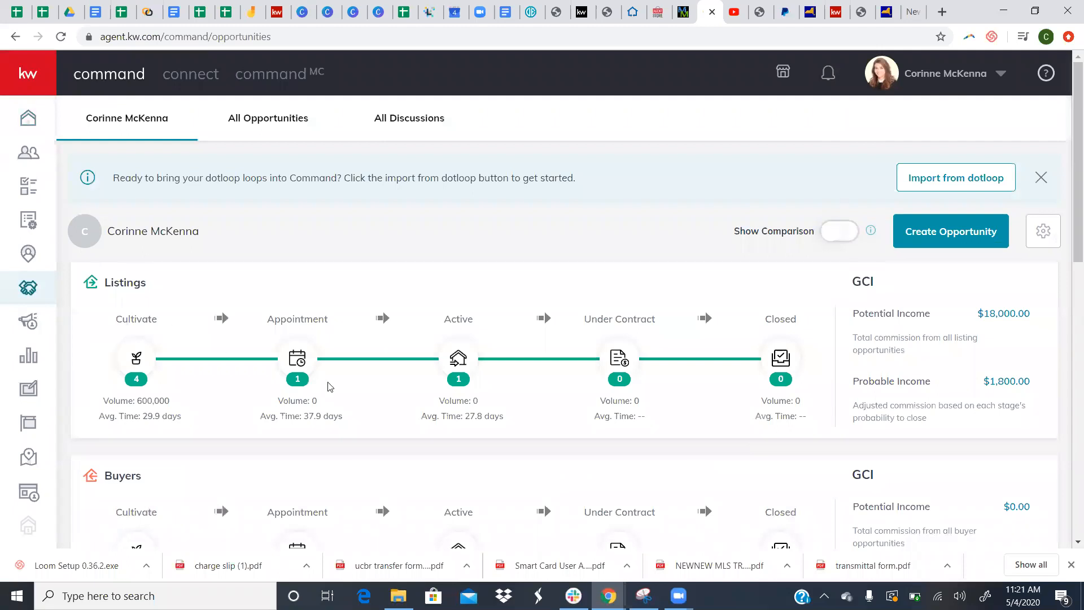
{"action": "scroll", "coordinate": [328, 383], "scroll_direction": "down", "scroll_amount": 3}
{"action": "scroll", "coordinate": [310, 339], "scroll_direction": "up", "scroll_amount": 3}
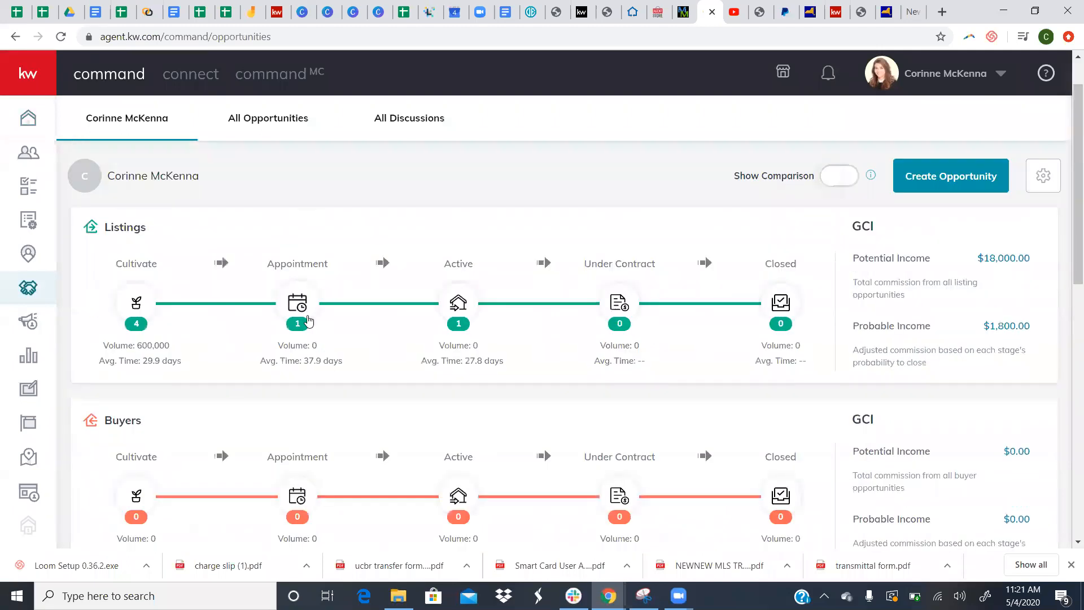
{"action": "left_click", "coordinate": [307, 319]}
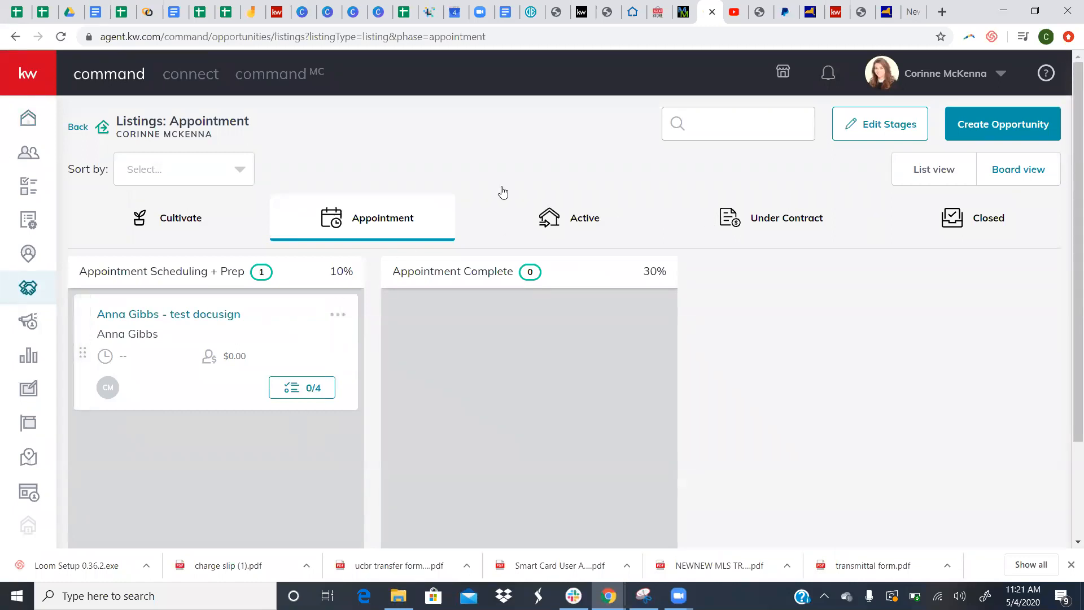
{"action": "left_click", "coordinate": [175, 214]}
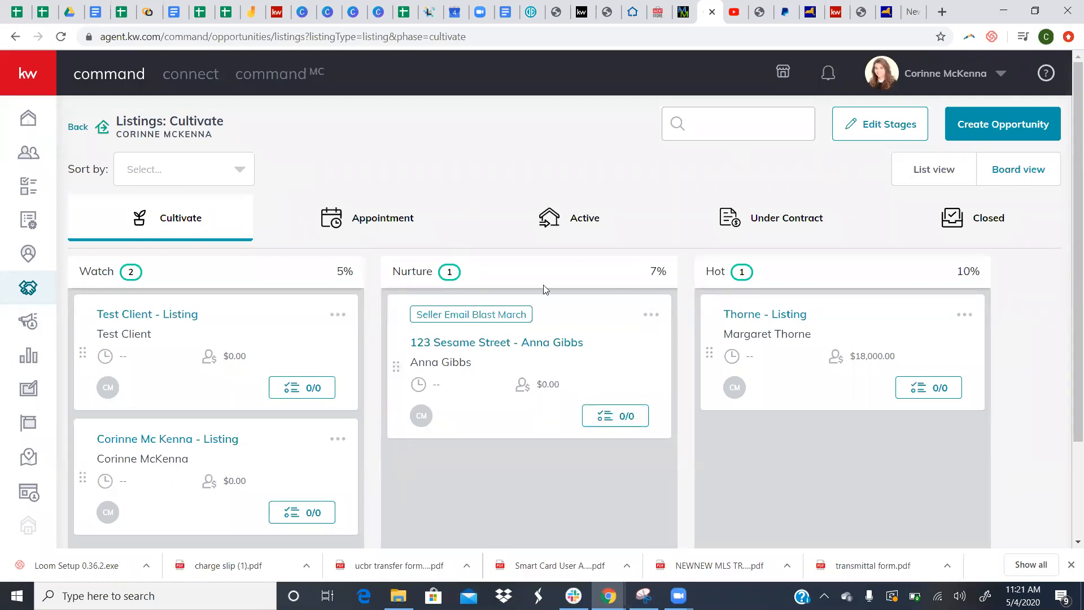
- Add 'Put on Bi-monthly Neighborhood Nurture' to the Cultivate phase's Nurture stage checklist
{"action": "left_click", "coordinate": [861, 133]}
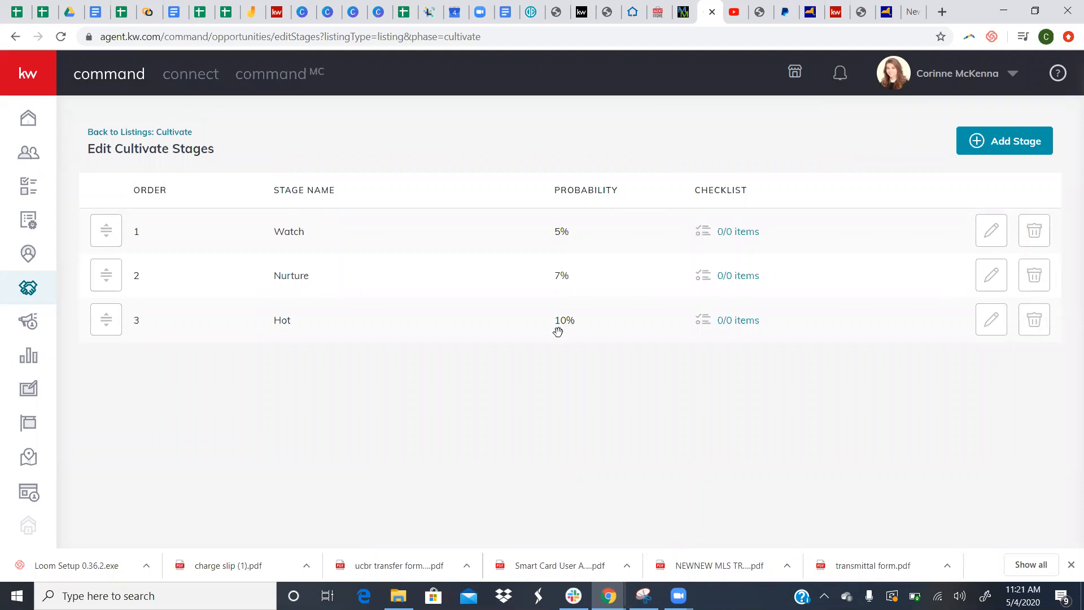
{"action": "left_click", "coordinate": [751, 284]}
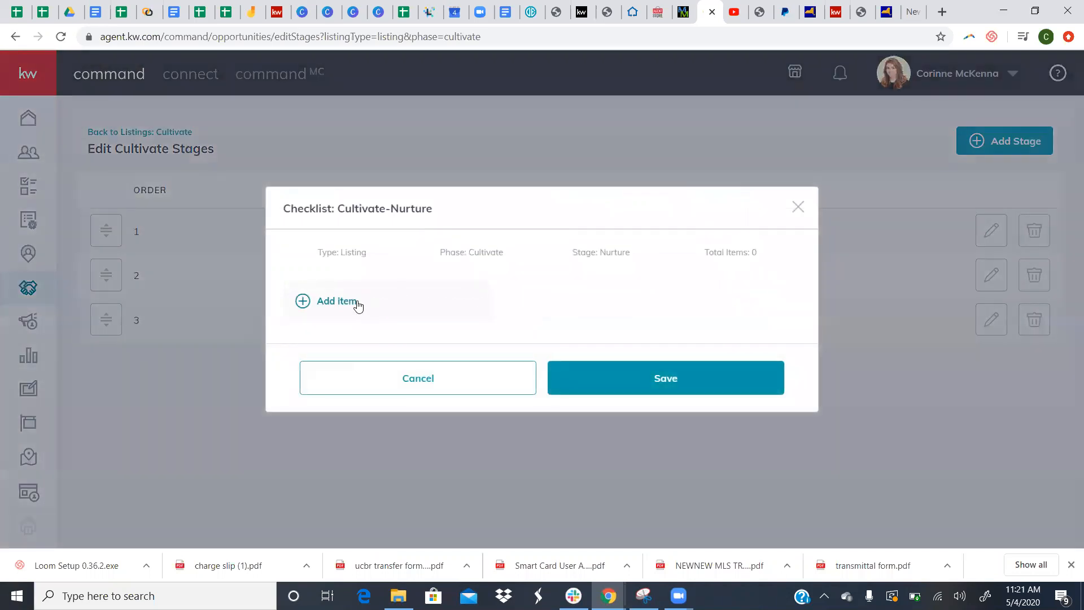
{"action": "left_click", "coordinate": [358, 304]}
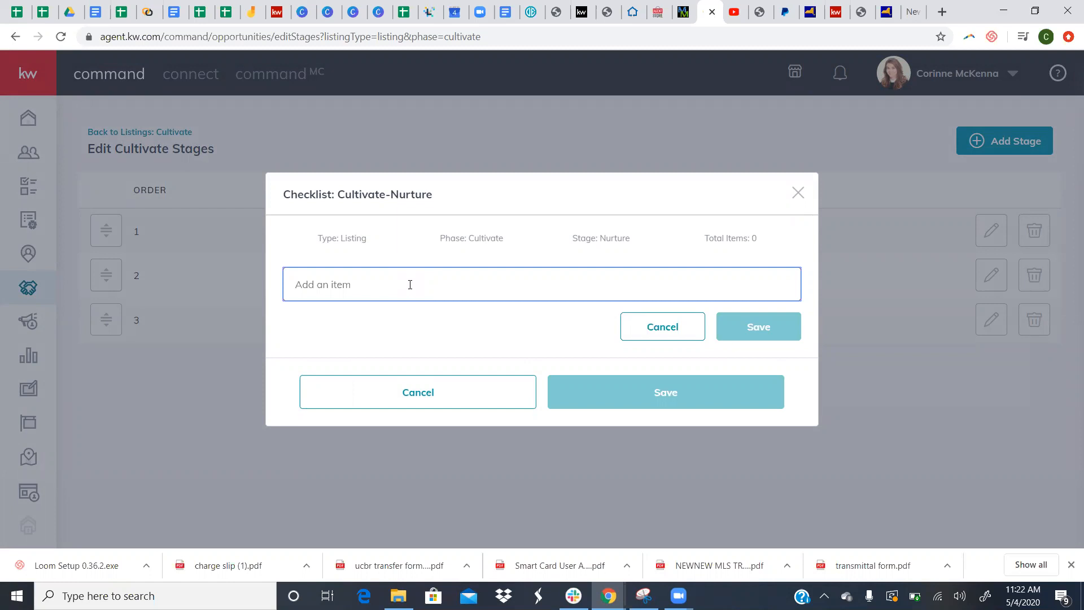
{"action": "type", "text": "Put on N"}
{"action": "key", "text": "BackSpace"}
{"action": "type", "text": "Bi-monthly Neighborhood Nurture"}
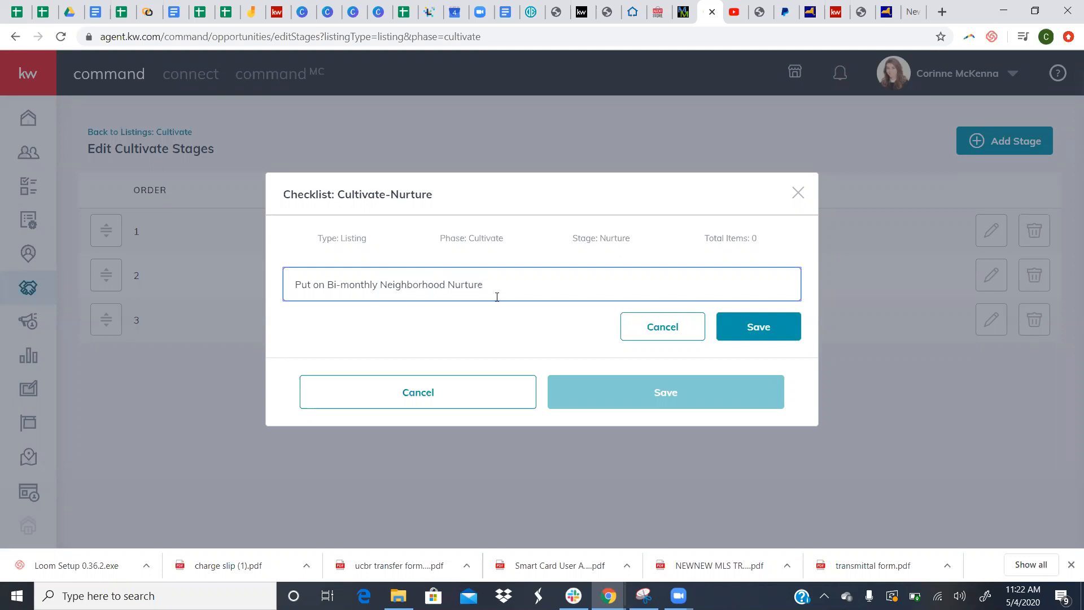
{"action": "left_click", "coordinate": [735, 335]}
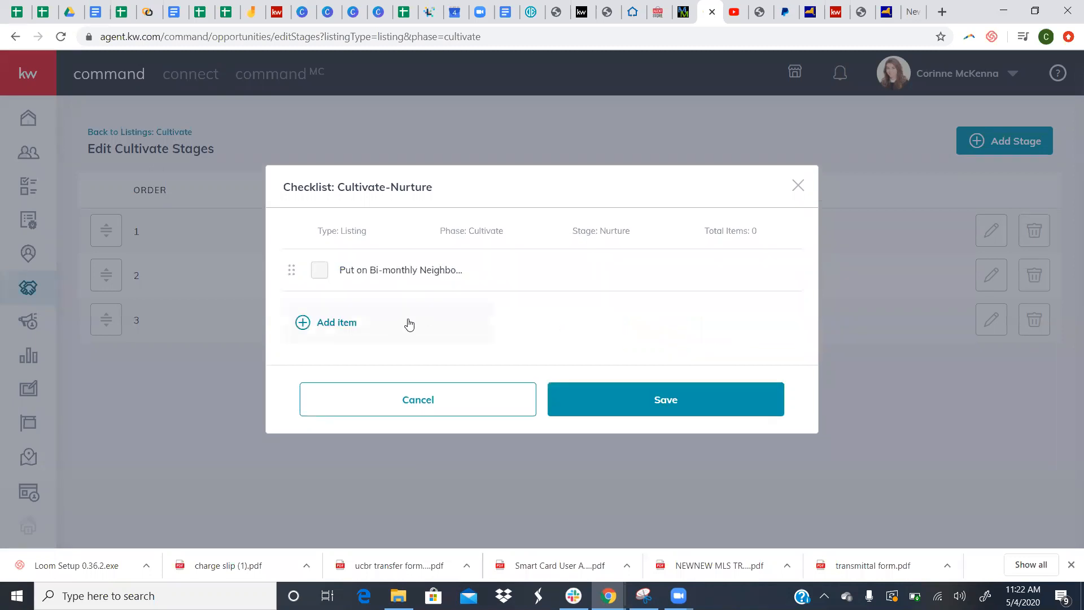
- Add a second Nurture checklist item, 'Put on cultivate Smart Plan'
{"action": "left_click", "coordinate": [409, 323]}
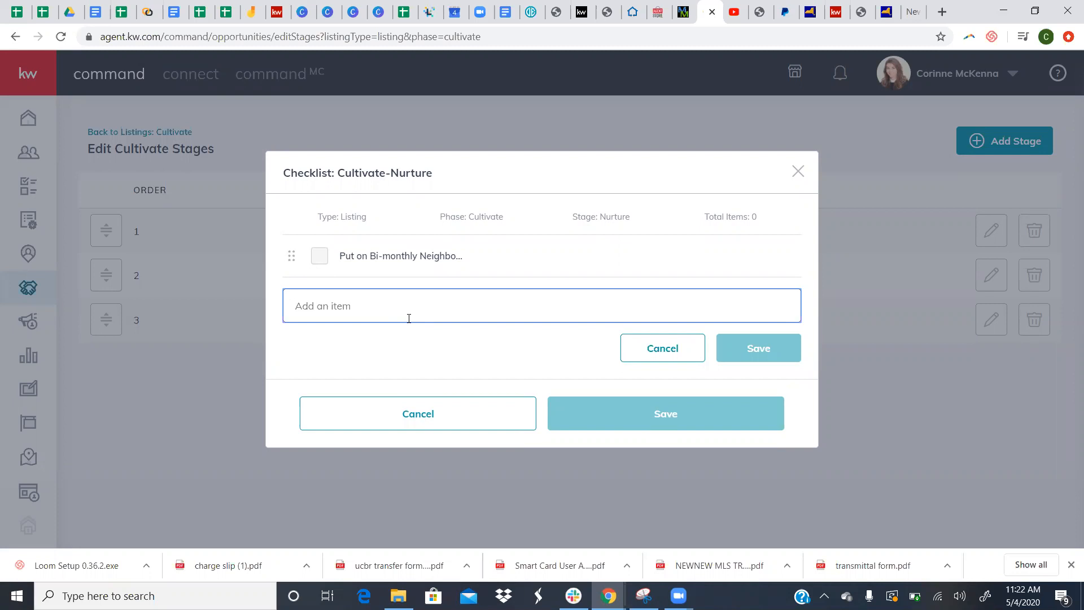
{"action": "type", "text": "Put on cultivate"}
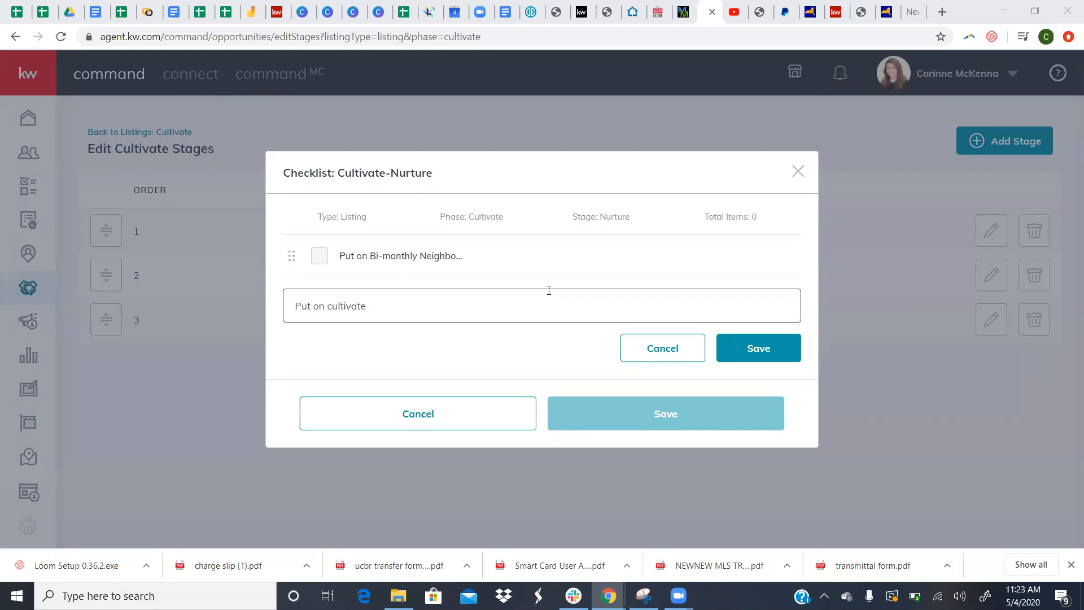
{"action": "left_click", "coordinate": [502, 306]}
{"action": "type", "text": "a"}
{"action": "key", "text": "BackSpace"}
{"action": "key", "text": "BackSpace"}
{"action": "type", "text": "ma"}
{"action": "type", "text": "lam"}
{"action": "key", "text": "BackSpace"}
{"action": "key", "text": "BackSpace"}
{"action": "key", "text": "BackSpace"}
{"action": "type", "text": "lan"}
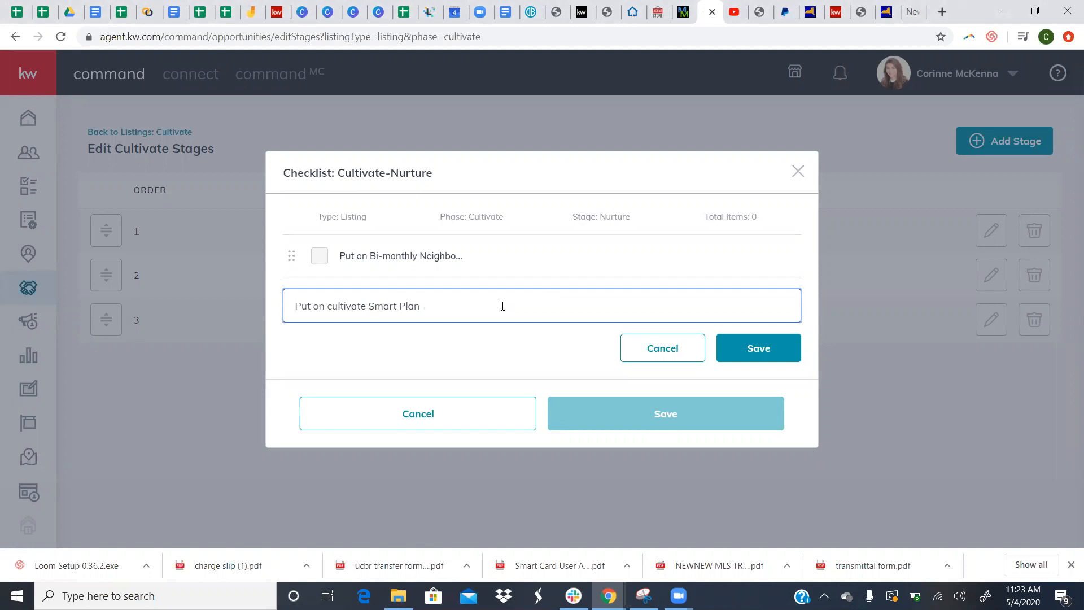
{"action": "left_click", "coordinate": [797, 358]}
- Add a third Nurture item, 'Call potential seller - discuss CMA / property value'
{"action": "left_click", "coordinate": [423, 354]}
{"action": "type", "text": "C"}
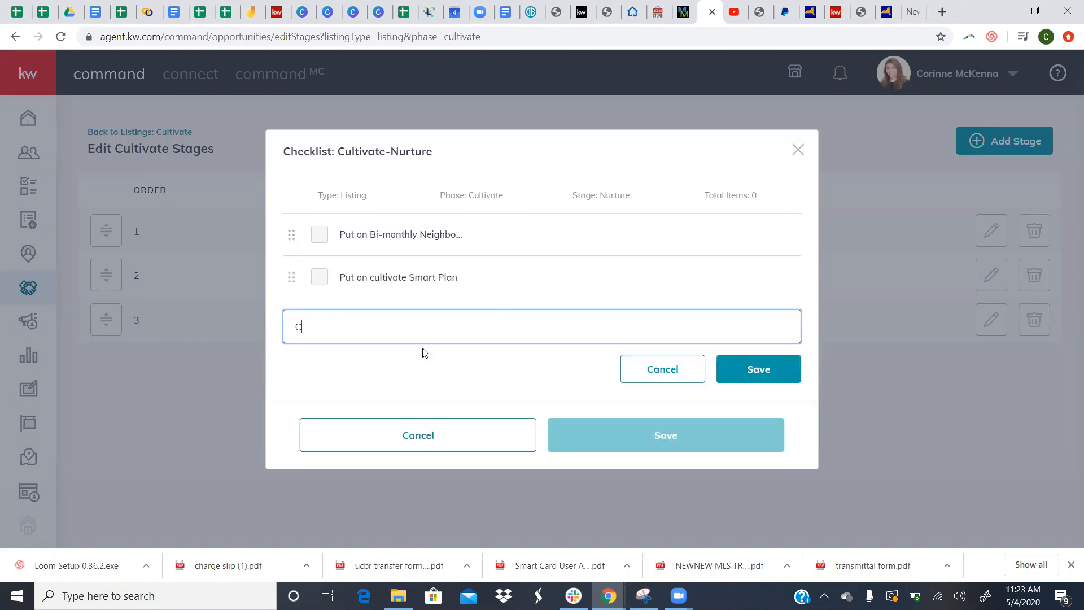
{"action": "type", "text": "all potential seller"}
{"action": "type", "text": "- discuss CMA "}
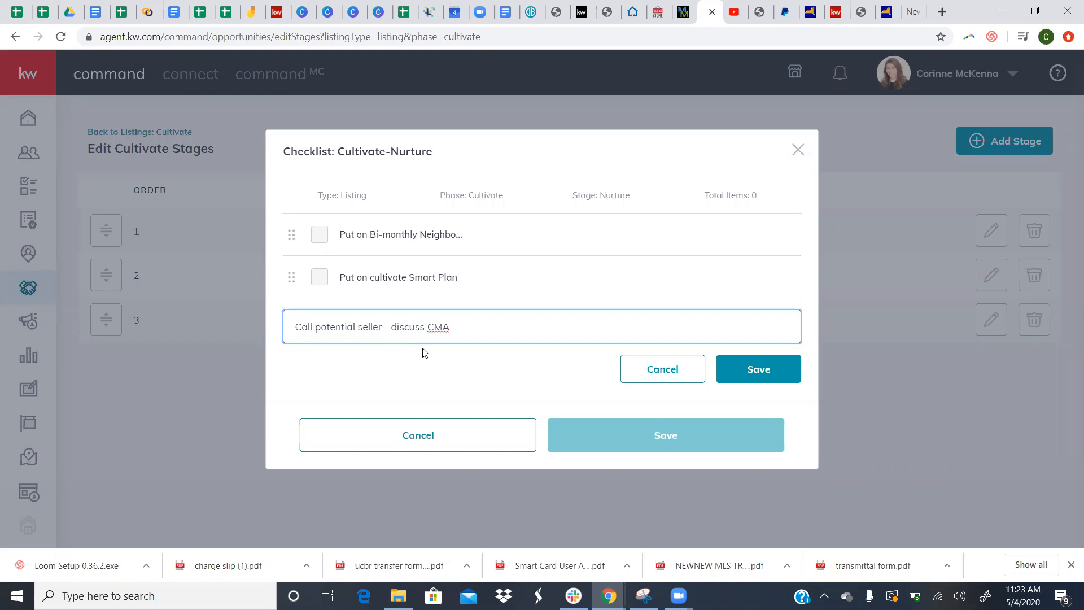
{"action": "type", "text": "/ property val"}
{"action": "key", "text": "BackSpace"}
{"action": "type", "text": "lue"}
{"action": "left_click", "coordinate": [745, 370]}
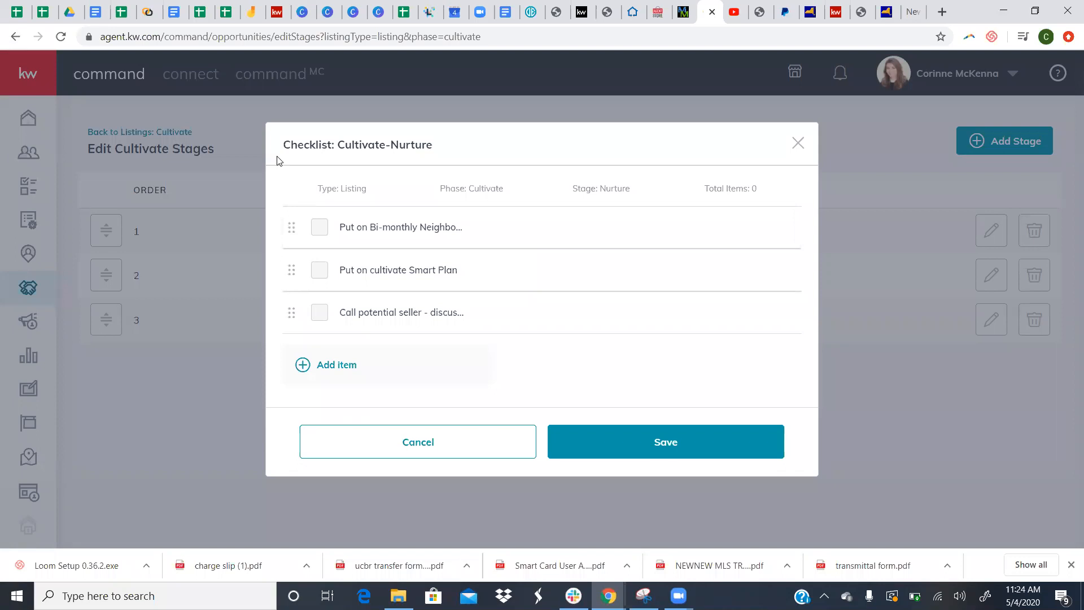
- Save the Nurture checklist, delete the Hot stage, and return to the Cultivate listings board
{"action": "left_click", "coordinate": [729, 451]}
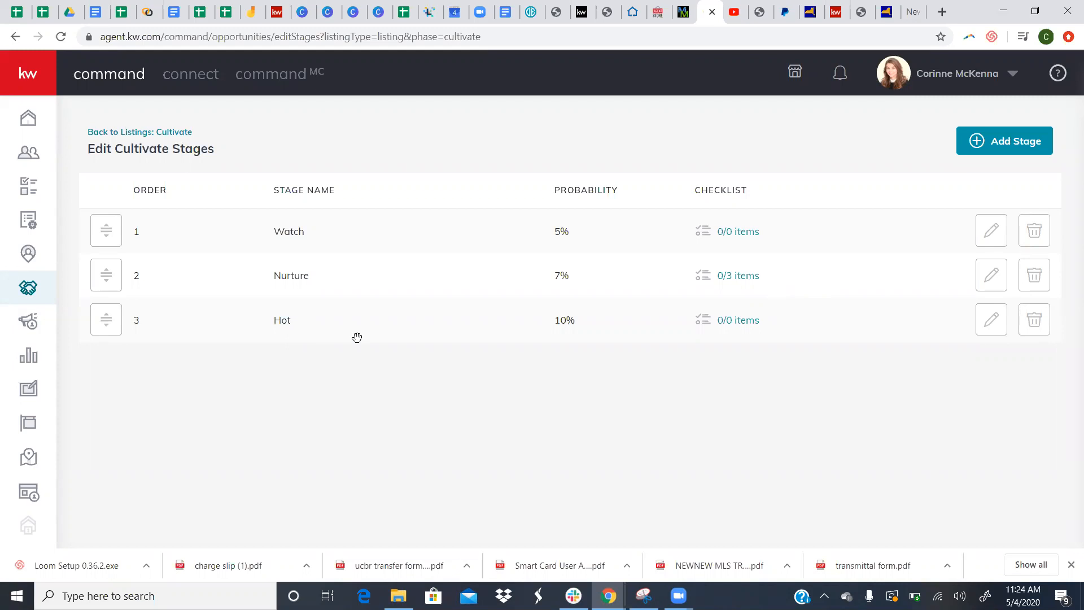
{"action": "left_click", "coordinate": [1031, 334]}
{"action": "left_click", "coordinate": [620, 384]}
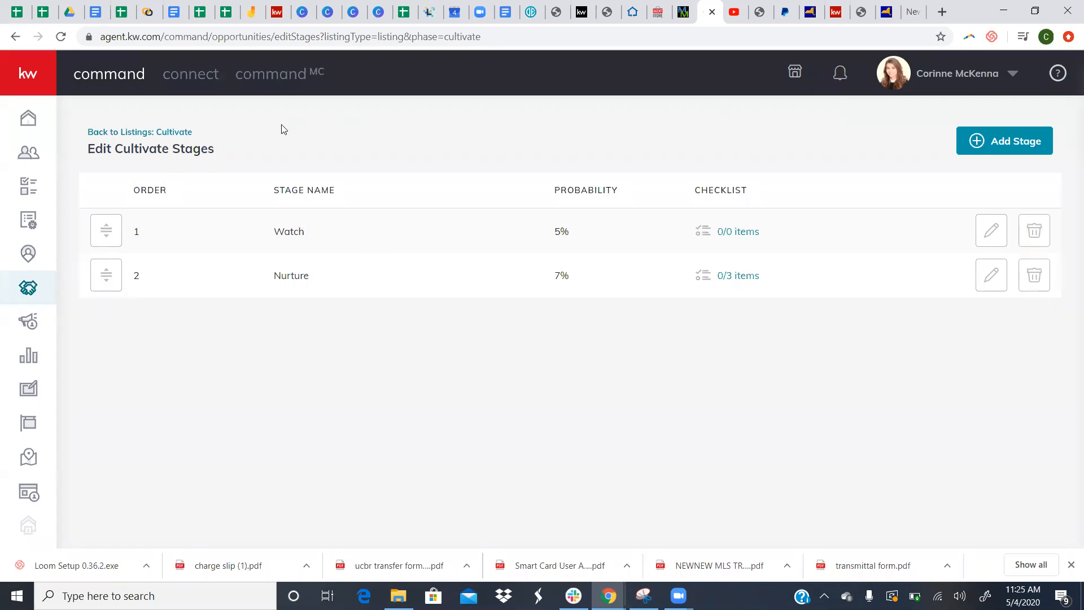
{"action": "left_click", "coordinate": [1028, 141]}
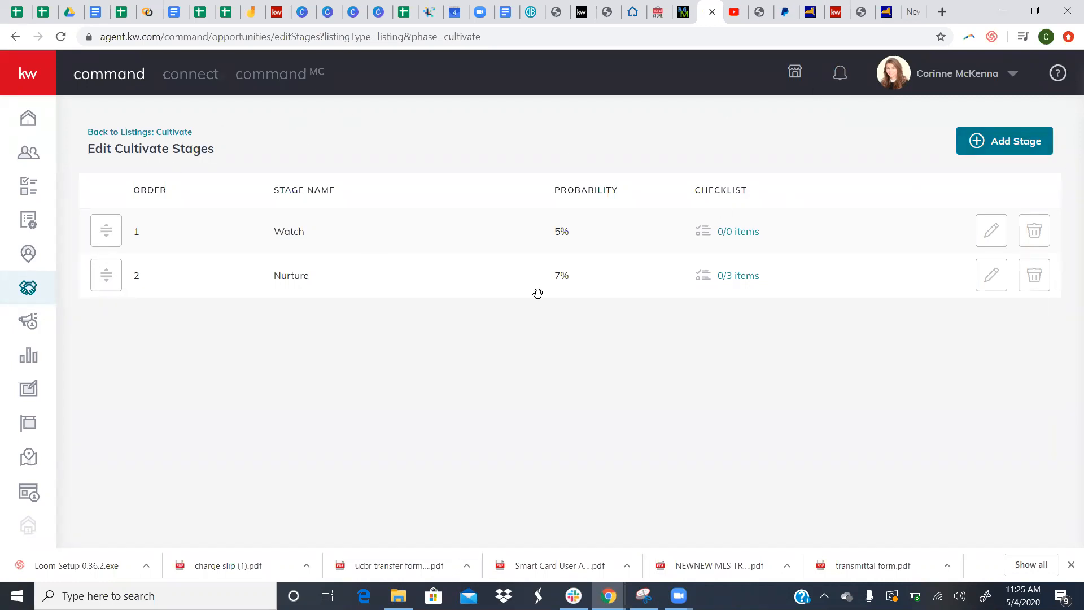
{"action": "left_click", "coordinate": [141, 131]}
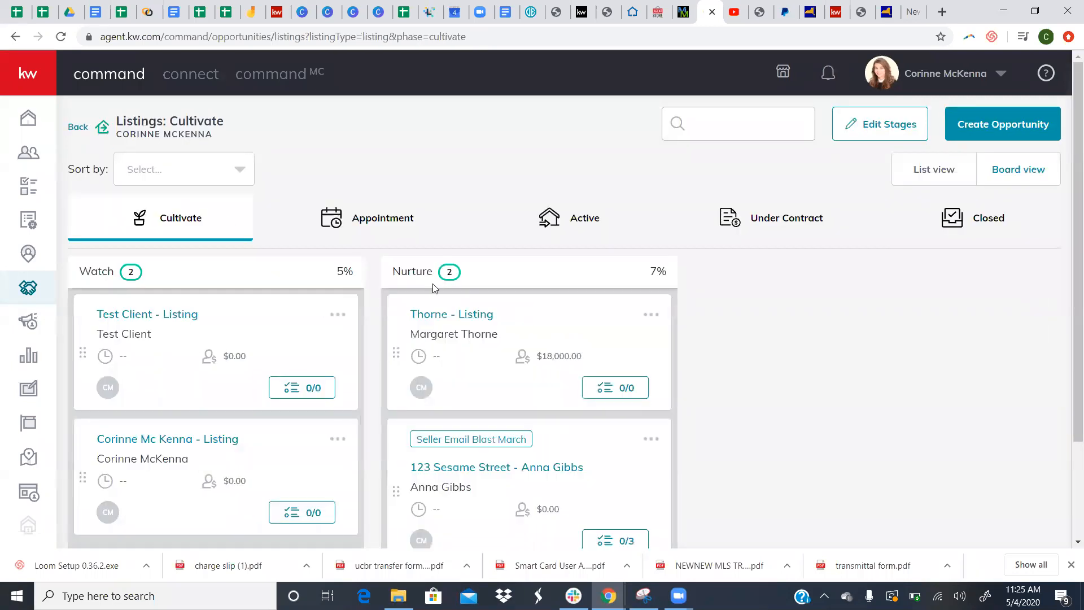
- Tick all three 123 Sesame Street Nurture items, setting the seller call's due date to May 02
{"action": "scroll", "coordinate": [270, 224], "scroll_direction": "down", "scroll_amount": 1}
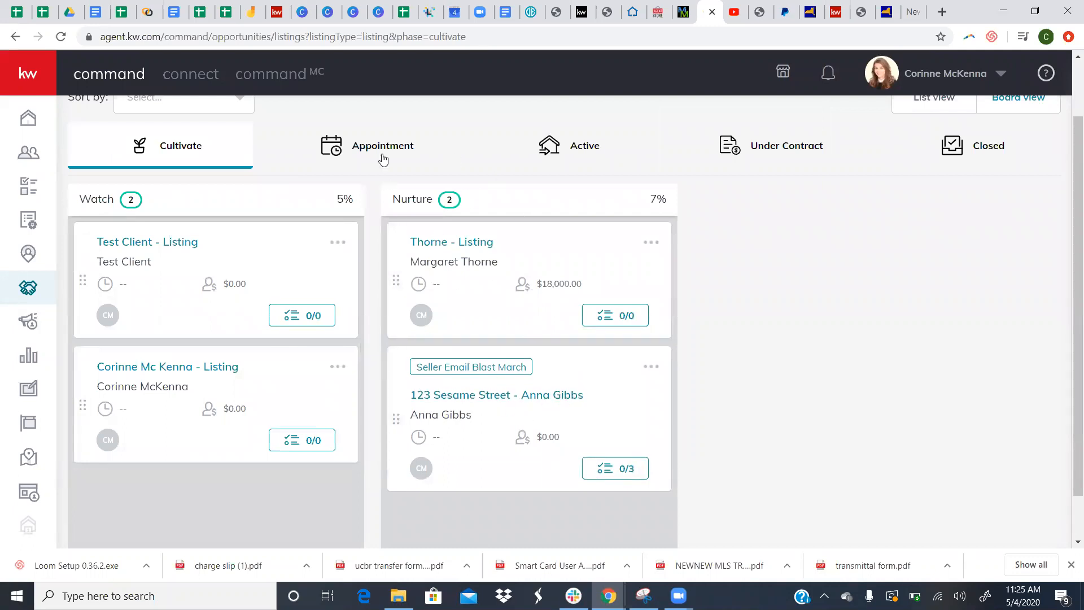
{"action": "left_click", "coordinate": [615, 472]}
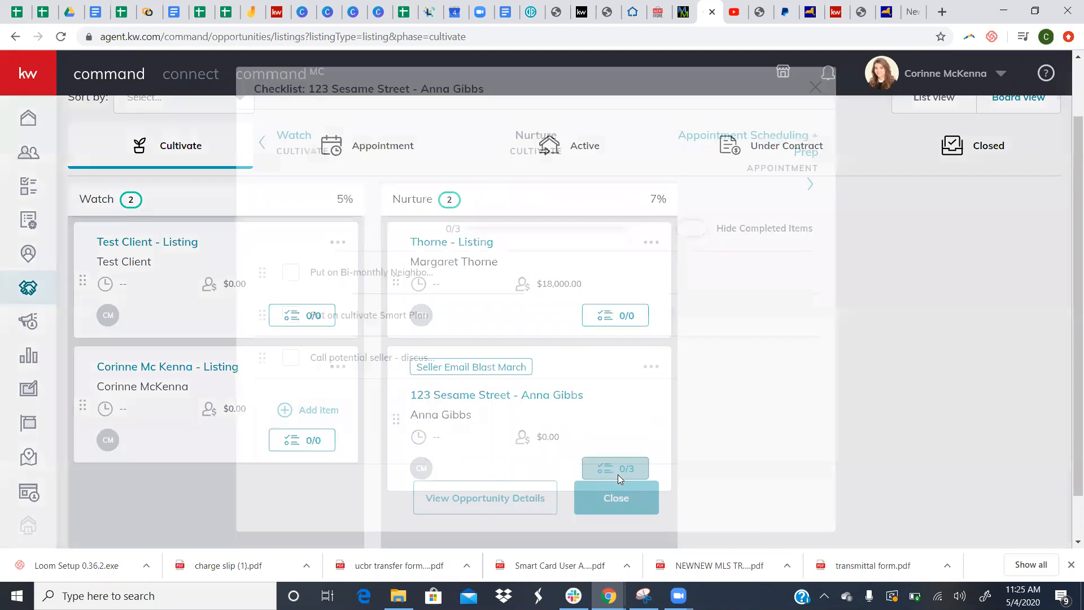
{"action": "left_click", "coordinate": [289, 273]}
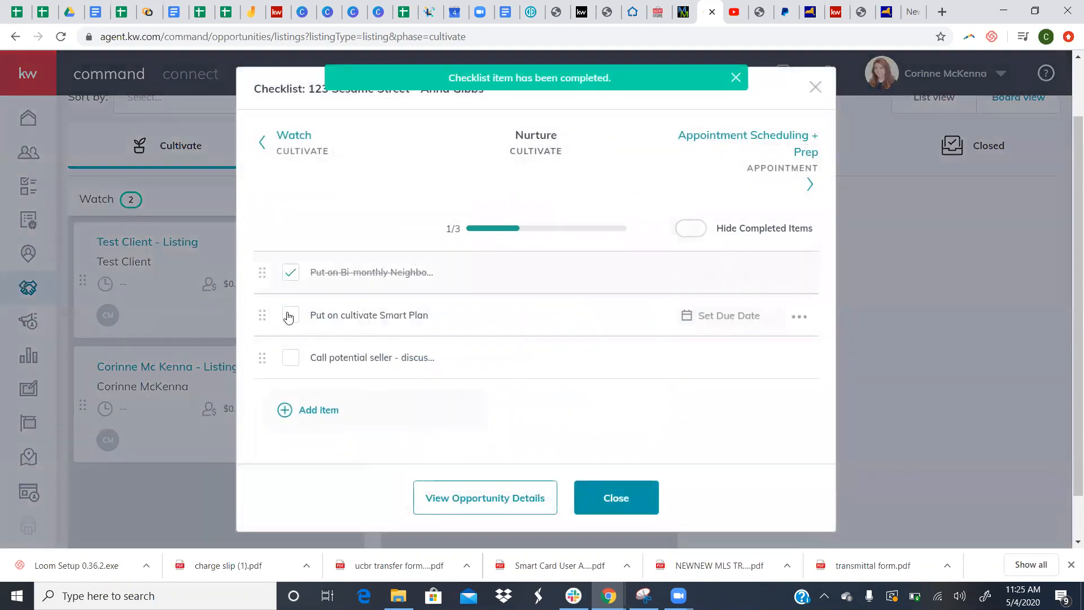
{"action": "left_click", "coordinate": [289, 314]}
{"action": "left_click", "coordinate": [714, 366]}
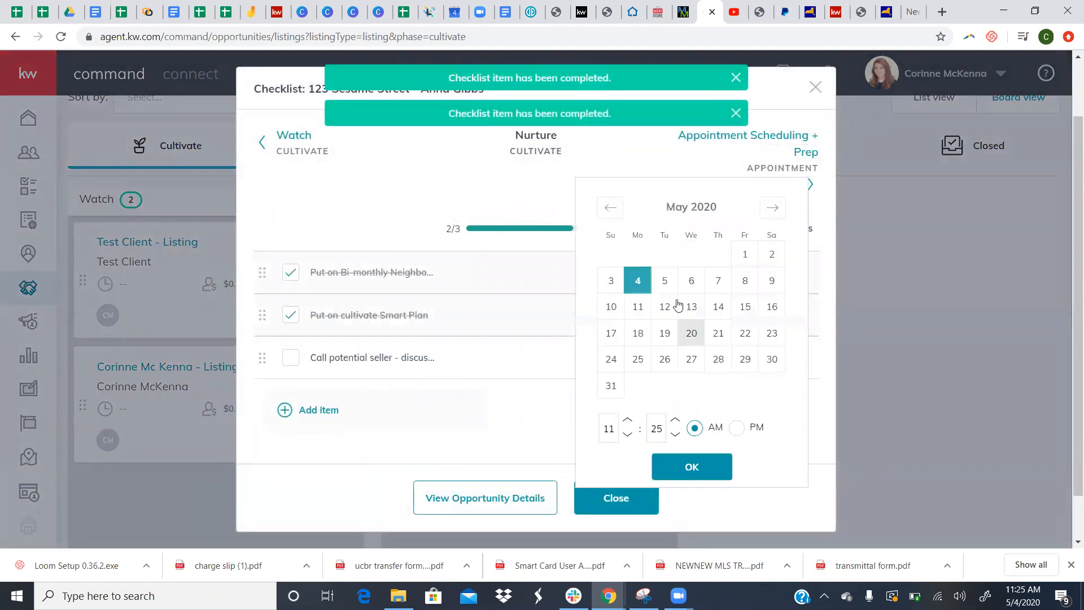
{"action": "left_click", "coordinate": [745, 281]}
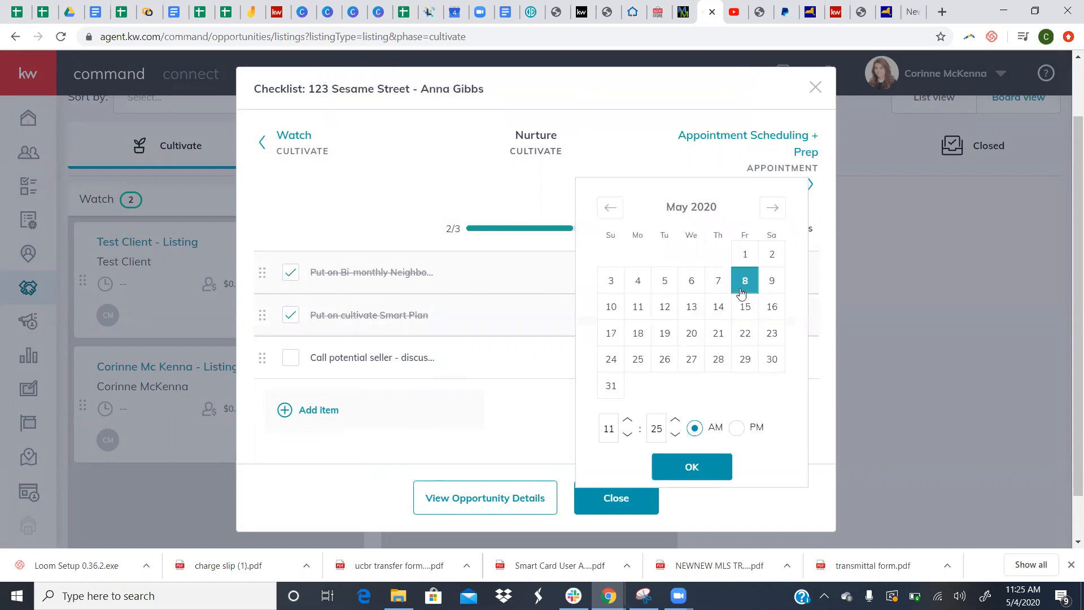
{"action": "left_click", "coordinate": [770, 259]}
{"action": "left_click", "coordinate": [691, 466]}
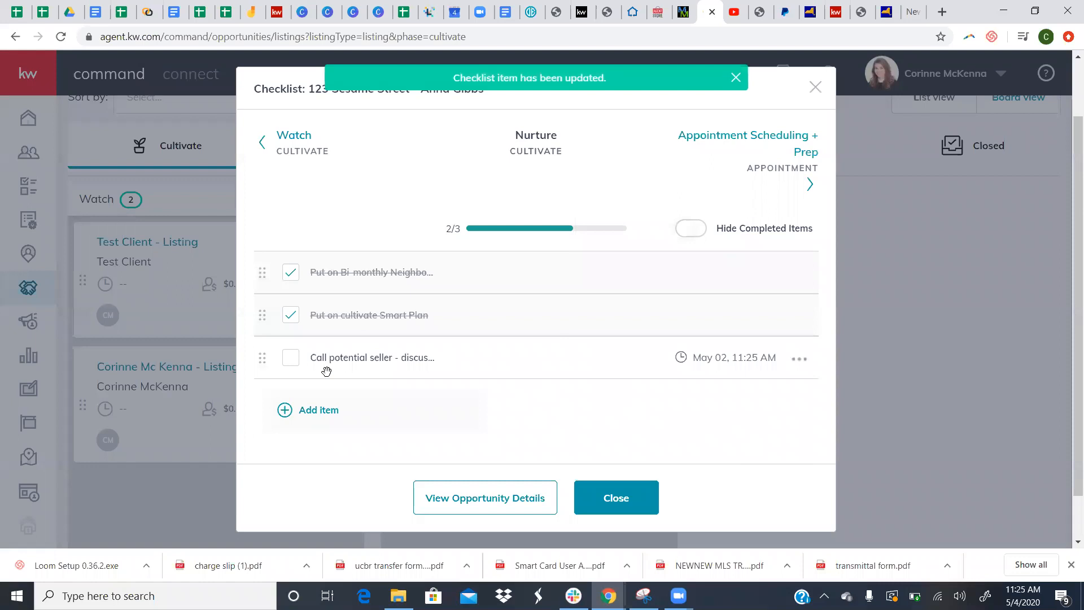
{"action": "left_click", "coordinate": [290, 357]}
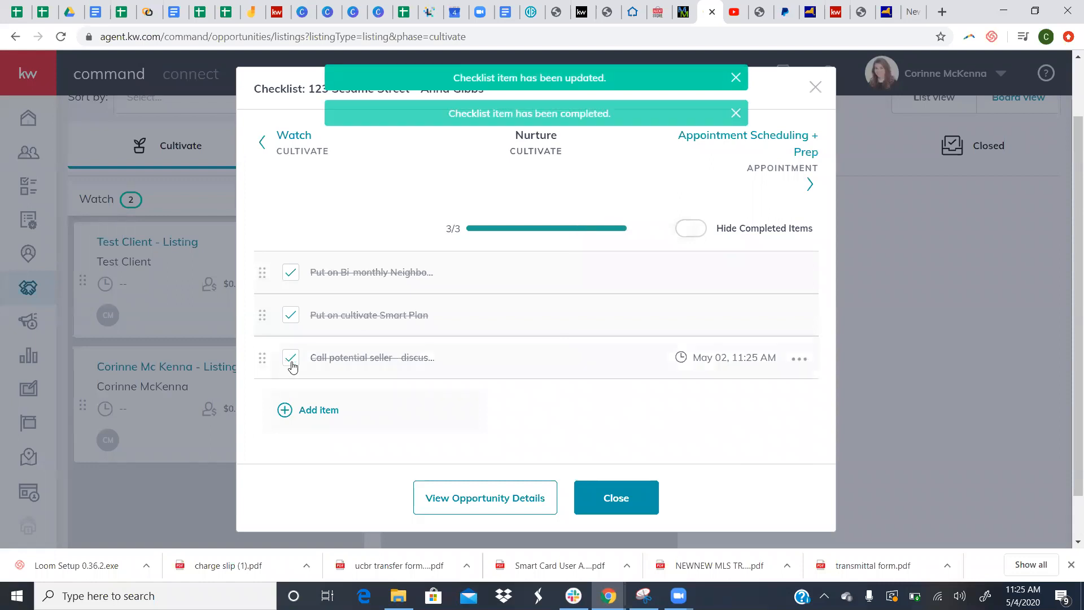
- Drag the 123 Sesame Street card into Appointment Scheduling + Prep and open its 0/4 checklist
{"action": "left_click", "coordinate": [598, 500]}
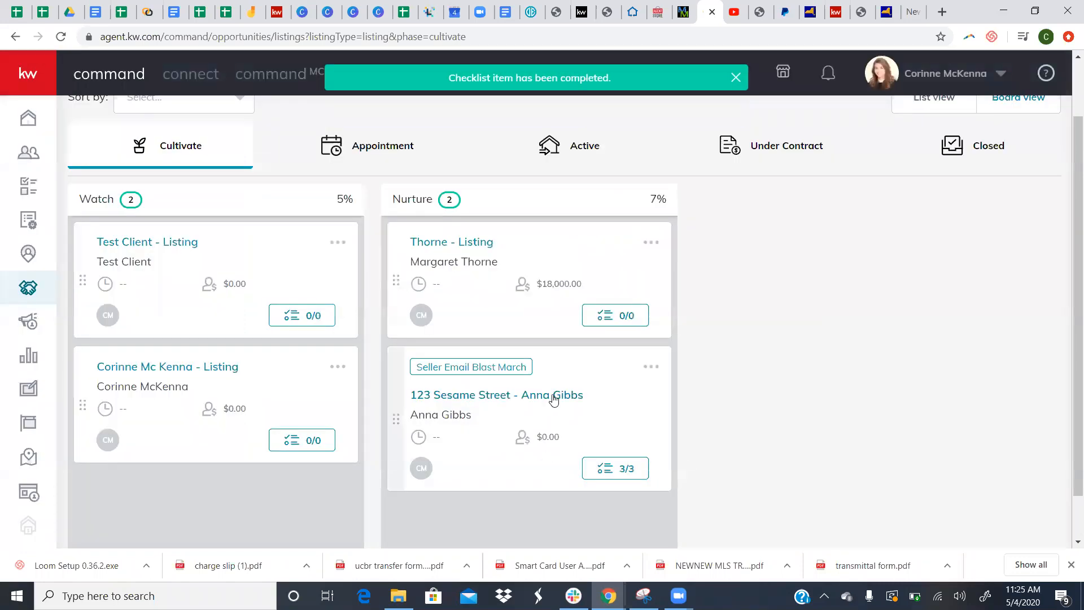
{"action": "left_click_drag", "start_coordinate": [552, 404], "coordinate": [393, 176]}
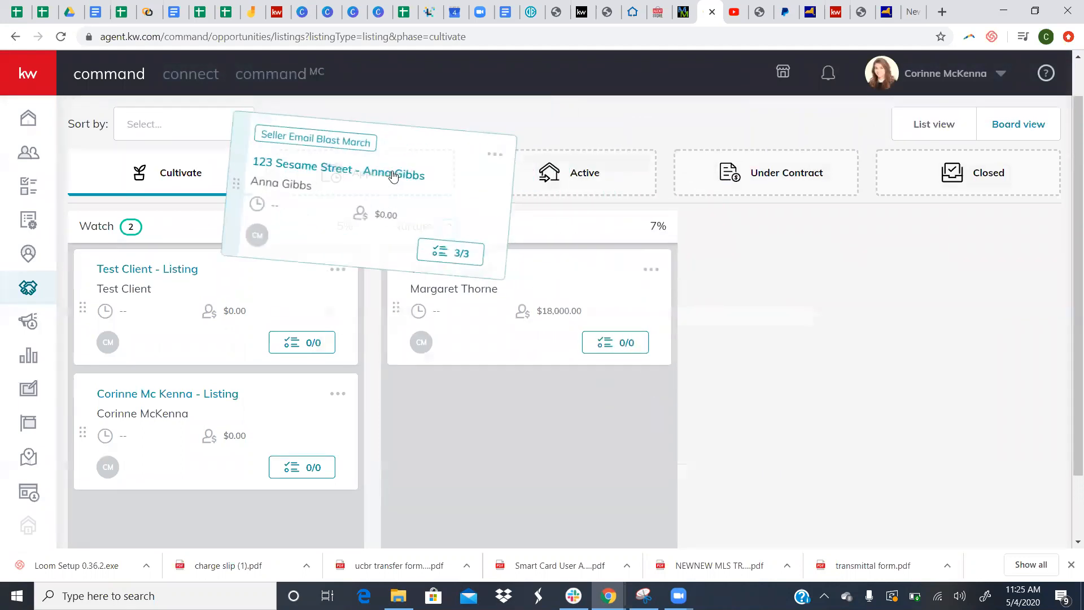
{"action": "mouse_move", "coordinate": [393, 176]}
{"action": "left_mouse_down"}
{"action": "mouse_move", "coordinate": [573, 169]}
{"action": "mouse_move", "coordinate": [380, 173]}
{"action": "left_mouse_up"}
{"action": "left_click", "coordinate": [381, 175]}
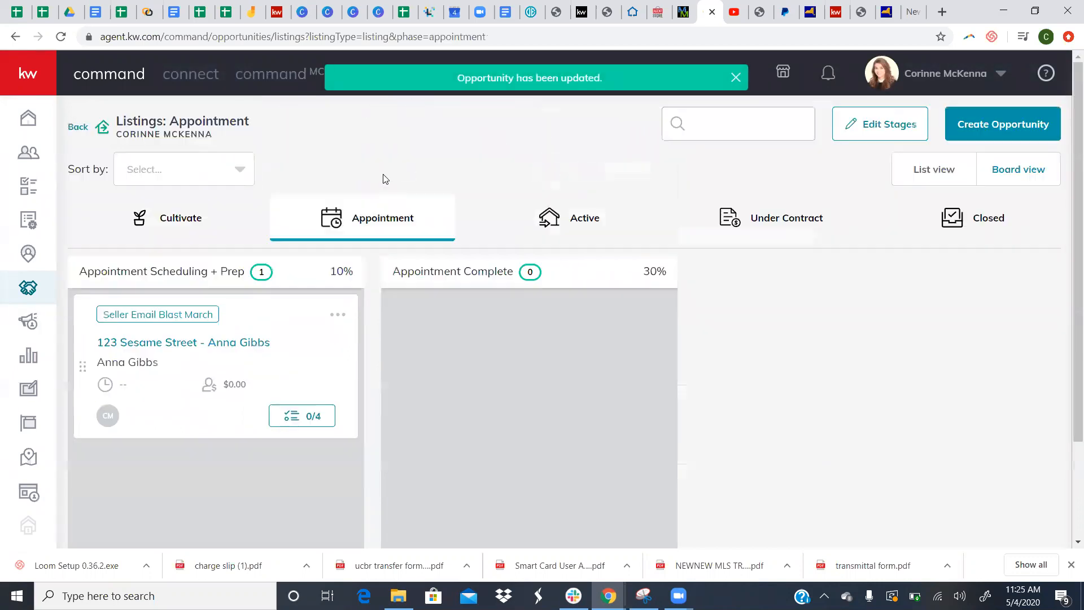
{"action": "scroll", "coordinate": [226, 424], "scroll_direction": "down", "scroll_amount": 3}
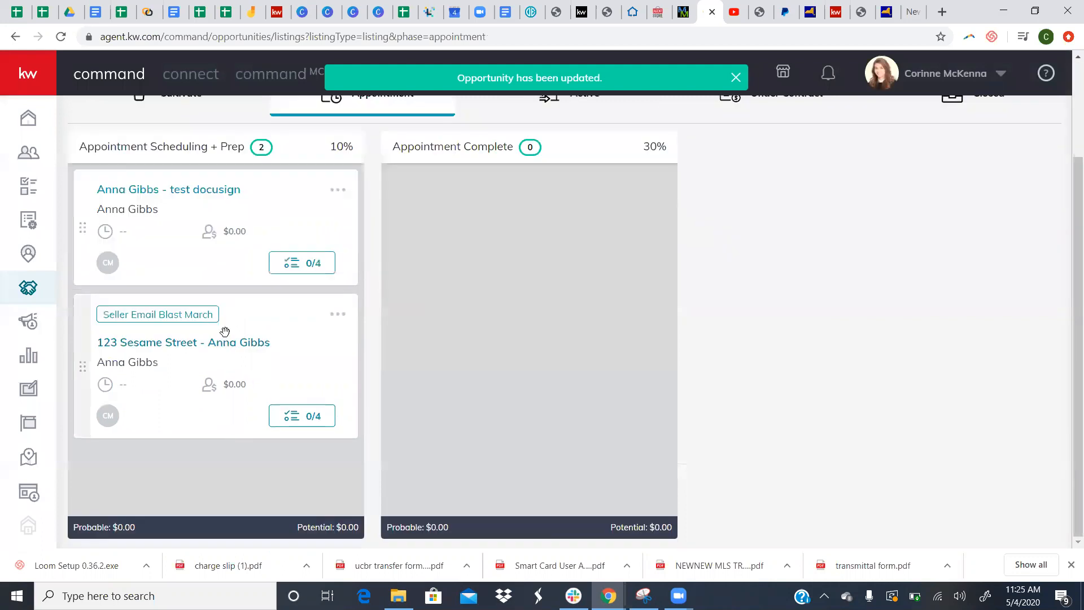
{"action": "scroll", "coordinate": [291, 292], "scroll_direction": "up", "scroll_amount": 2}
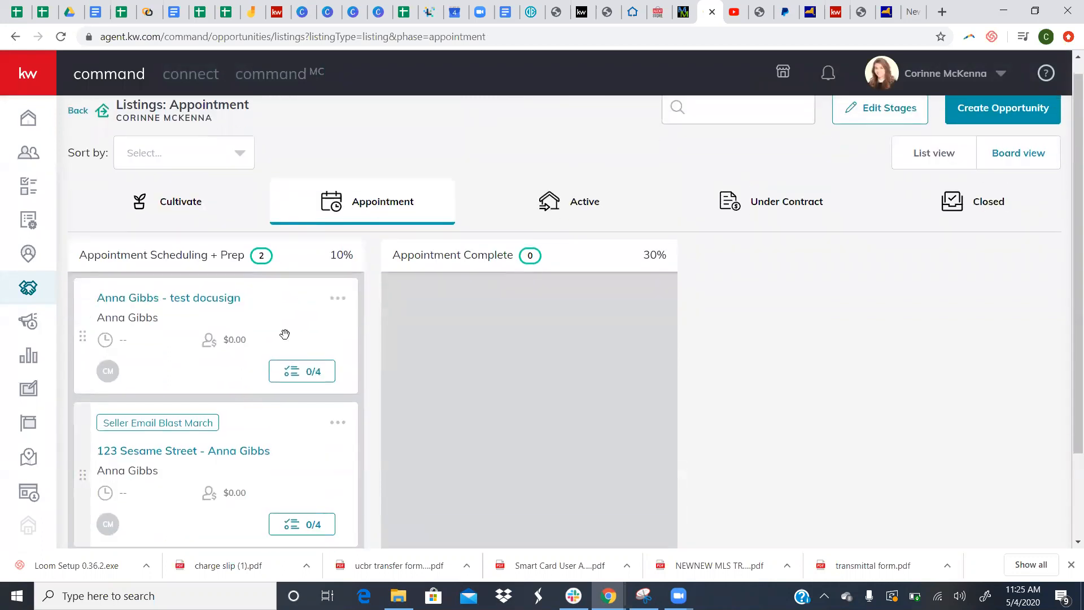
{"action": "scroll", "coordinate": [284, 334], "scroll_direction": "down", "scroll_amount": 1}
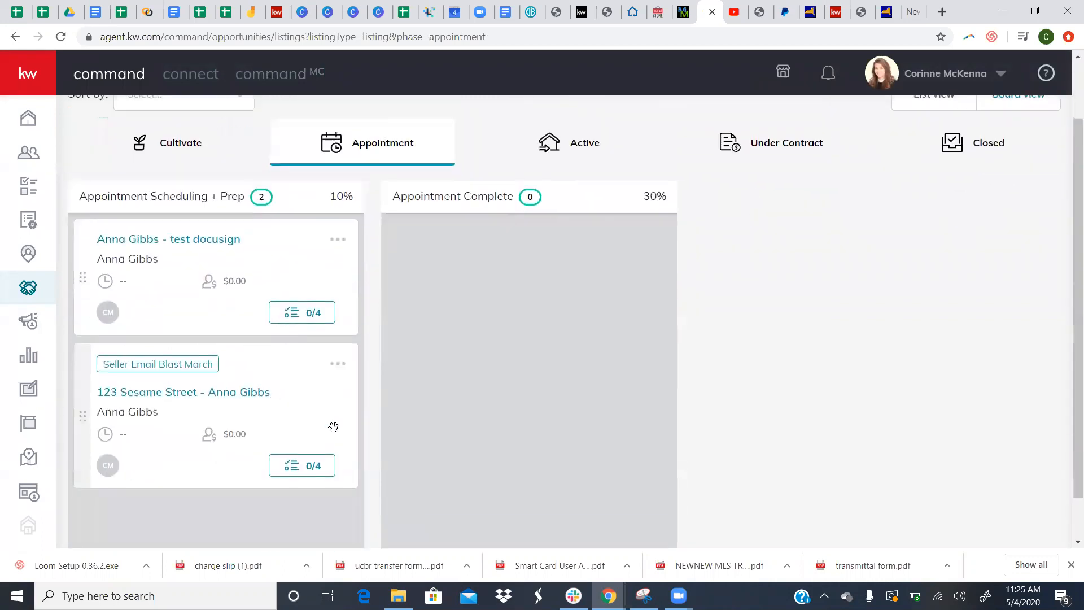
{"action": "left_click", "coordinate": [313, 469]}
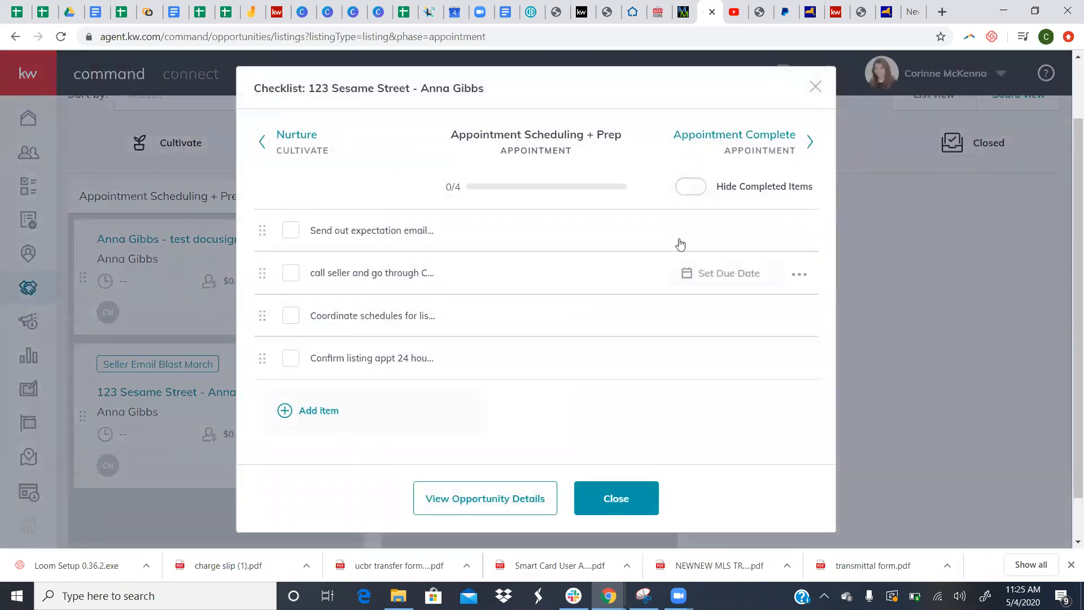
- Set the expectation email item due May 06 and the call seller item due May 07
{"action": "left_click", "coordinate": [739, 237]}
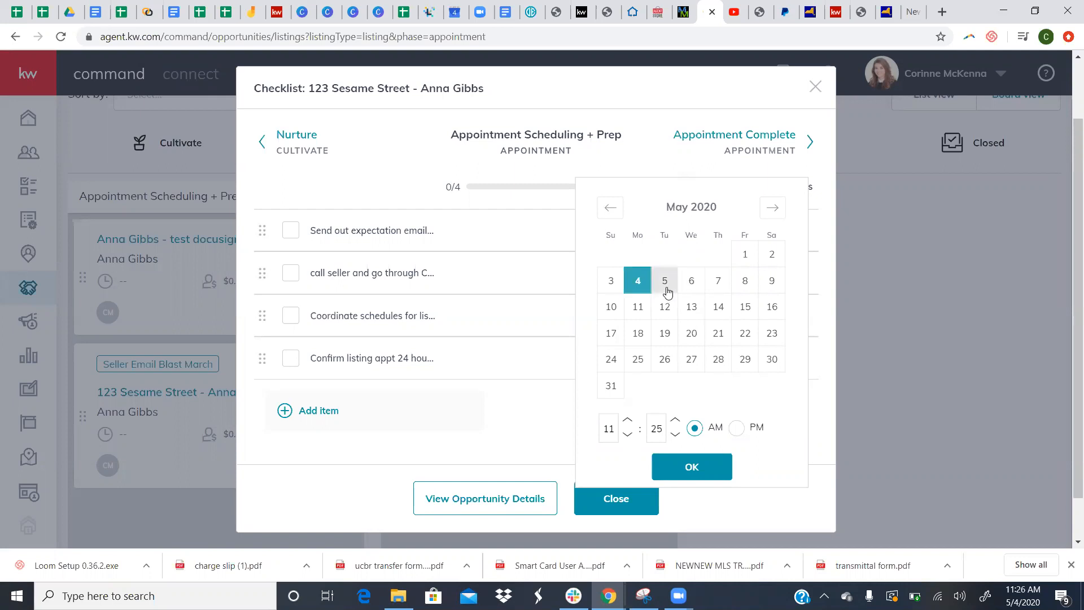
{"action": "left_click", "coordinate": [698, 285]}
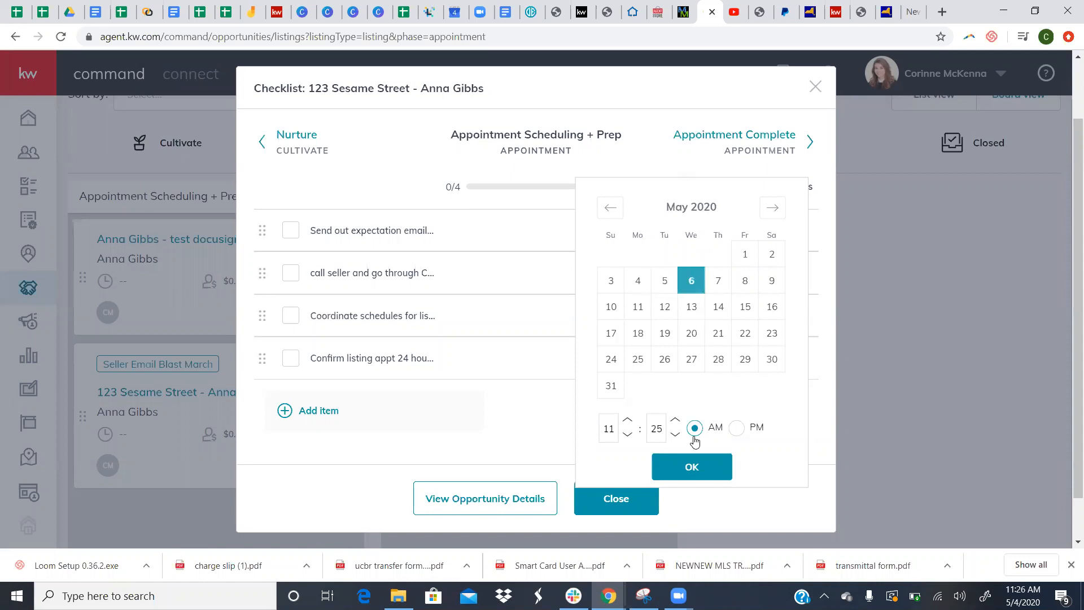
{"action": "left_click", "coordinate": [692, 466]}
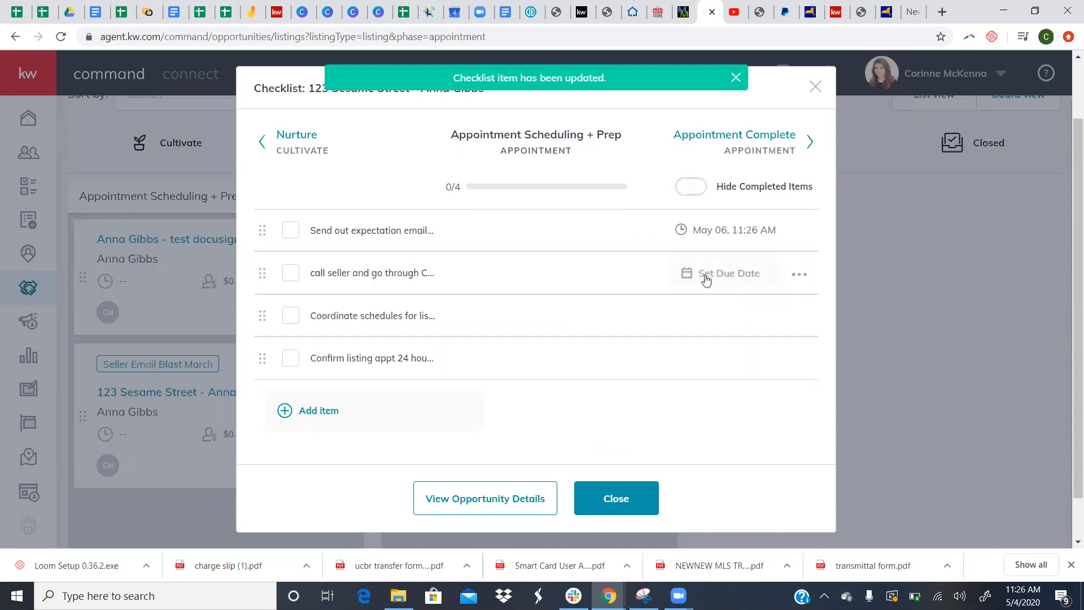
{"action": "left_click", "coordinate": [722, 276]}
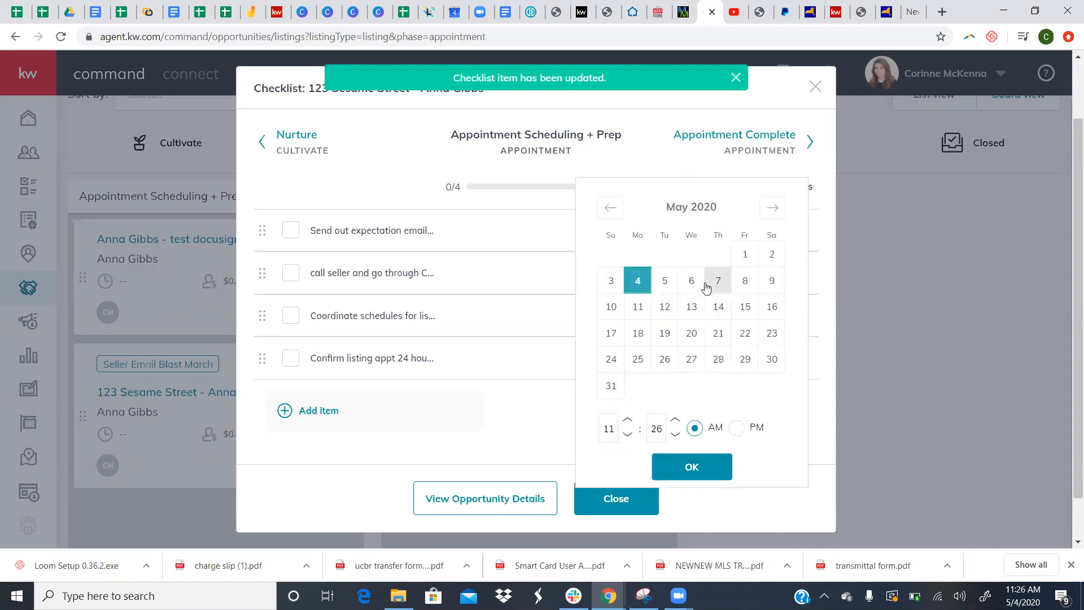
{"action": "left_click", "coordinate": [716, 283]}
{"action": "left_click", "coordinate": [692, 467]}
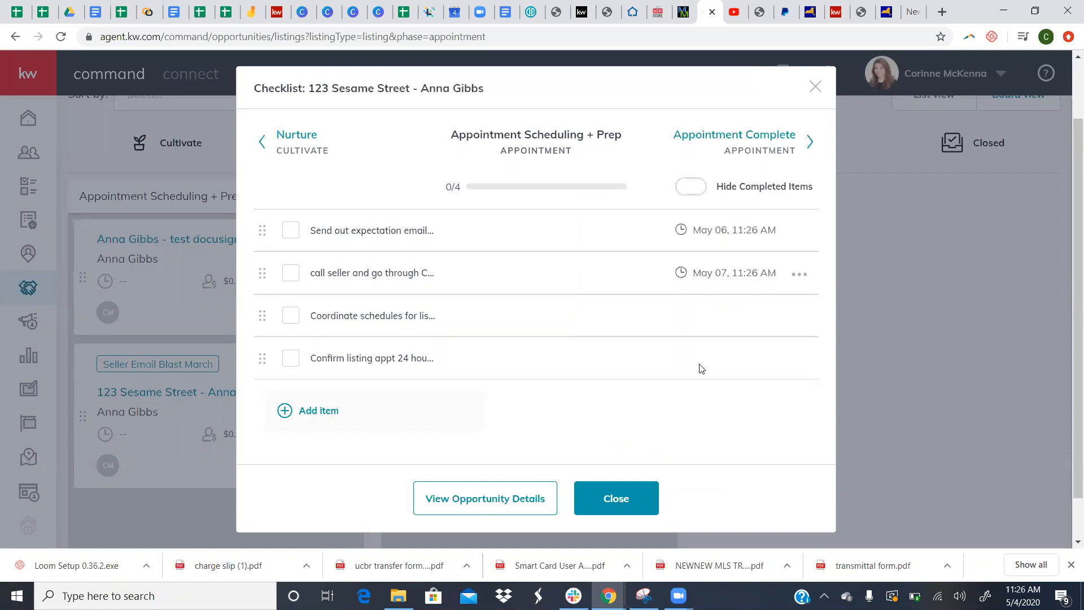
- Set the schedule coordination item due May 07 and the appointment confirmation item due May 12
{"action": "left_click", "coordinate": [699, 320]}
{"action": "left_click", "coordinate": [723, 287]}
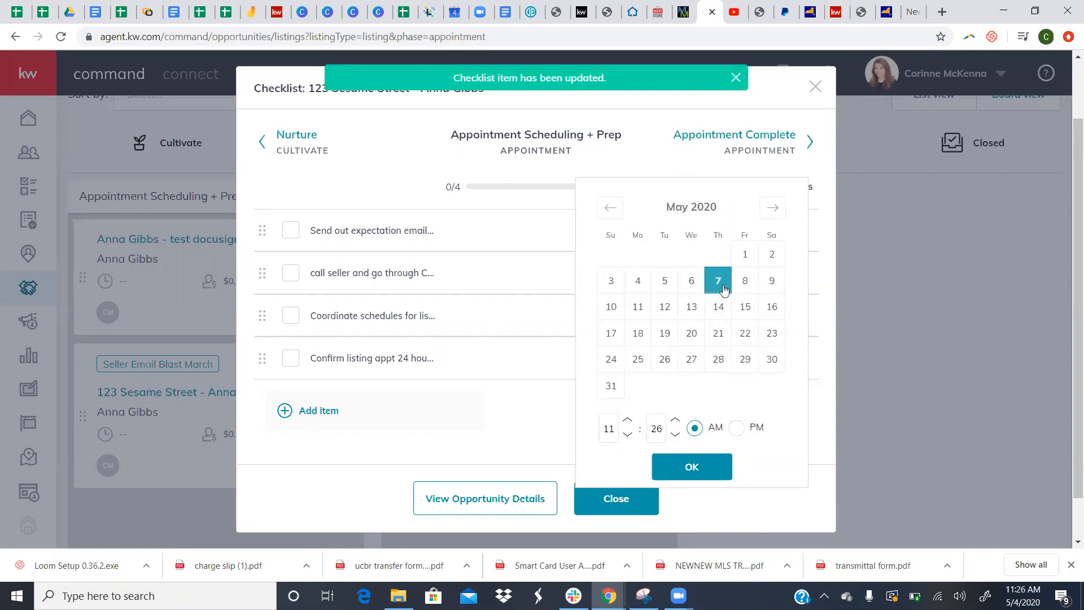
{"action": "left_click", "coordinate": [692, 468]}
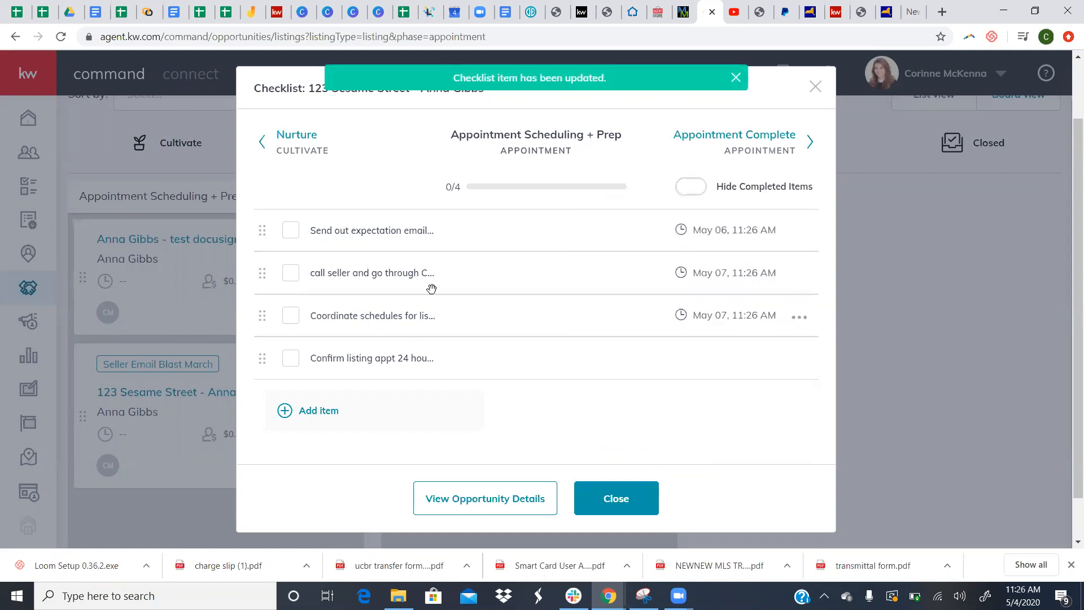
{"action": "mouse_move", "coordinate": [669, 371]}
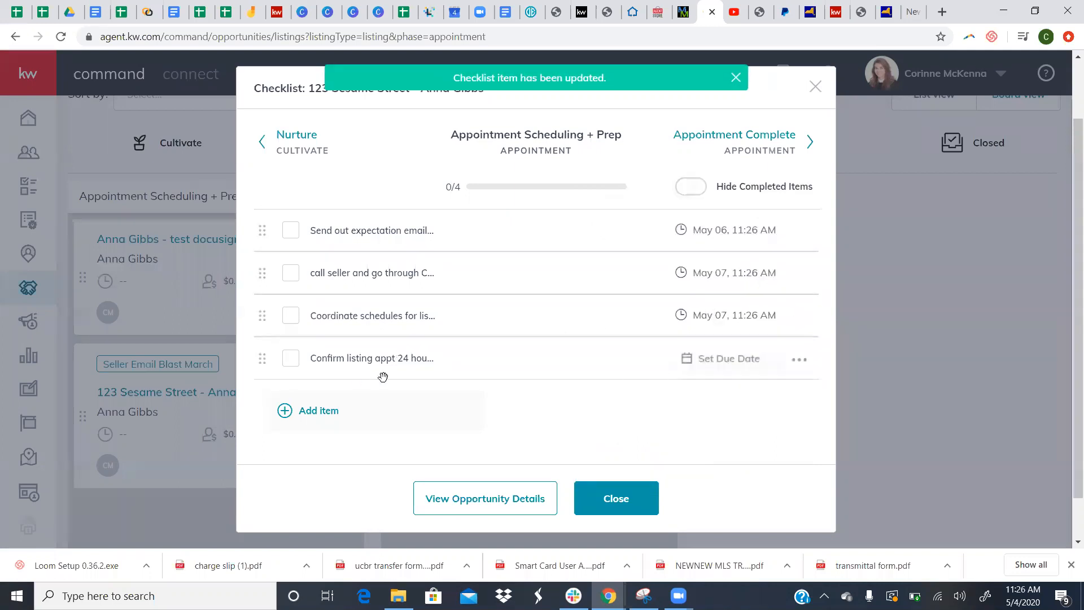
{"action": "left_click", "coordinate": [704, 370]}
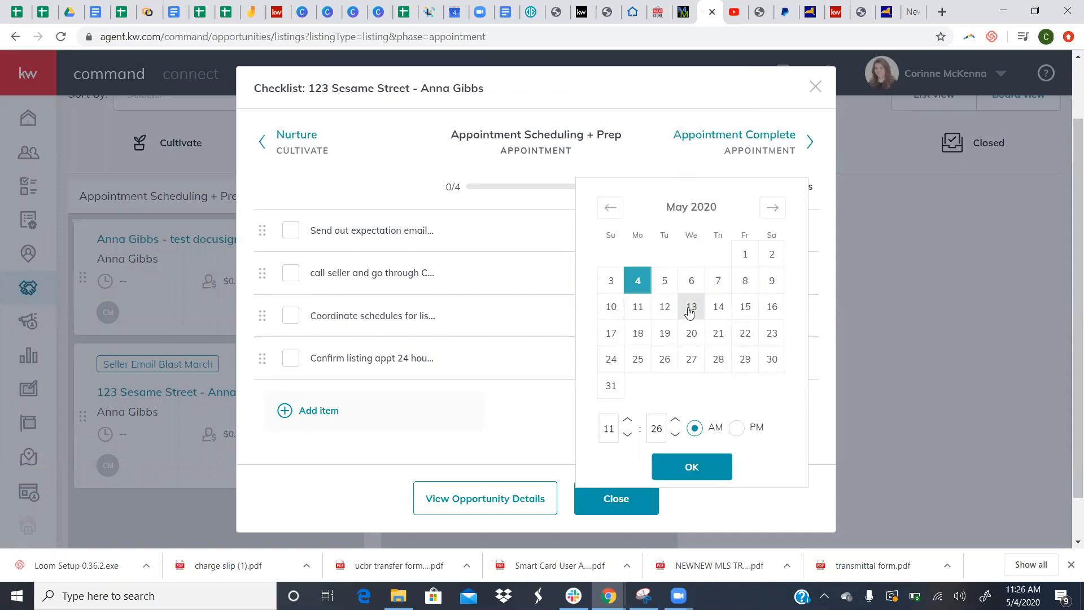
{"action": "left_click", "coordinate": [664, 308]}
{"action": "left_click", "coordinate": [702, 472]}
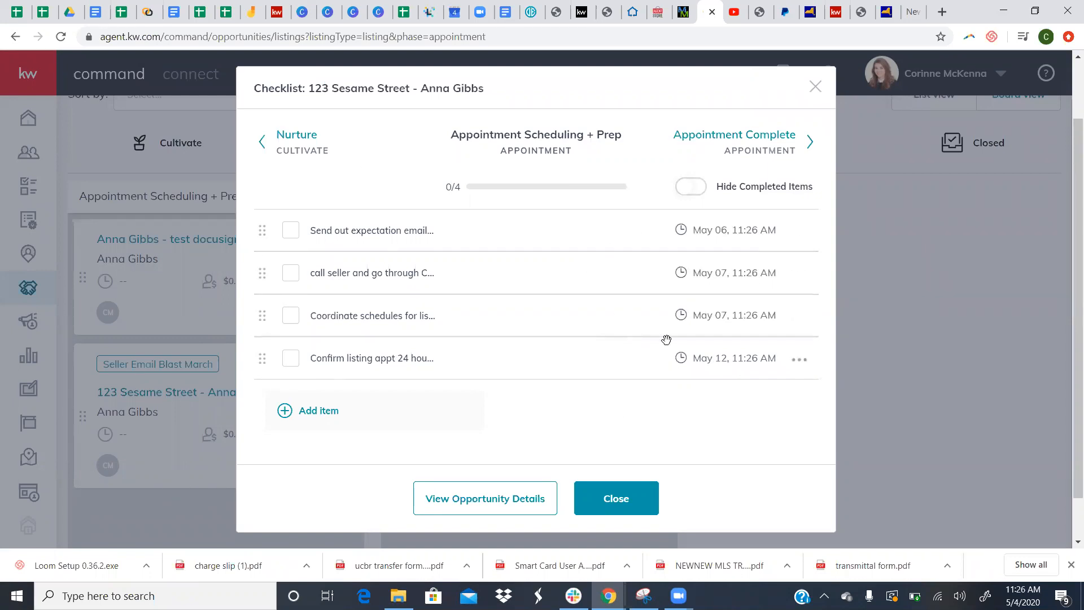
{"action": "scroll", "coordinate": [631, 312], "scroll_direction": "up", "scroll_amount": 2}
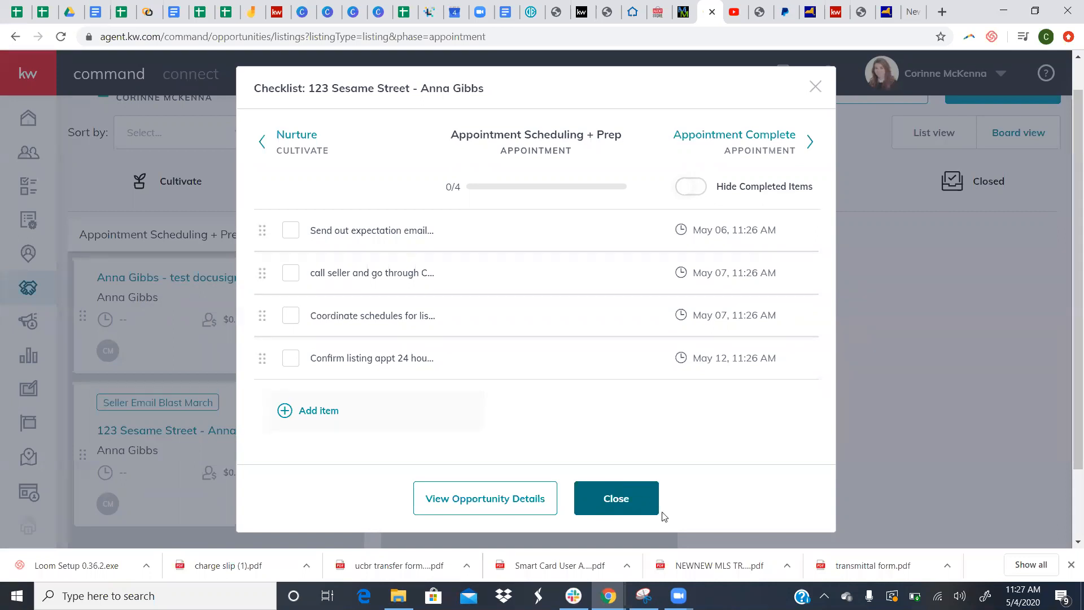
- Close the dated checklist and reopen 123 Sesame Street's four-item appointment checklist
{"action": "left_click", "coordinate": [609, 510]}
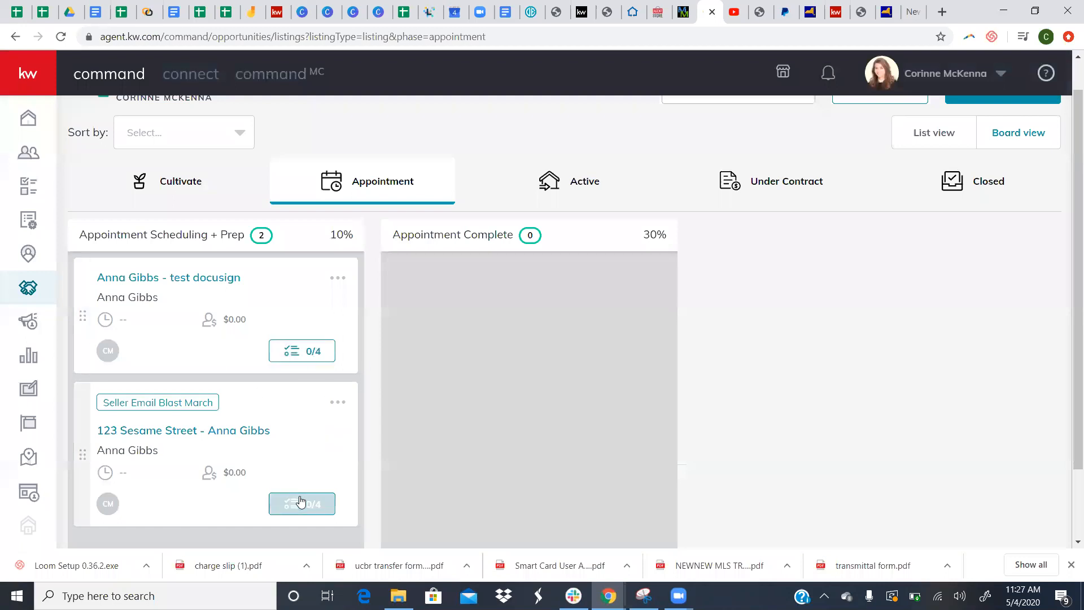
{"action": "left_click", "coordinate": [300, 501]}
- Tick the expectation email, call seller, schedule coordination and appointment confirmation items
{"action": "left_click", "coordinate": [290, 230]}
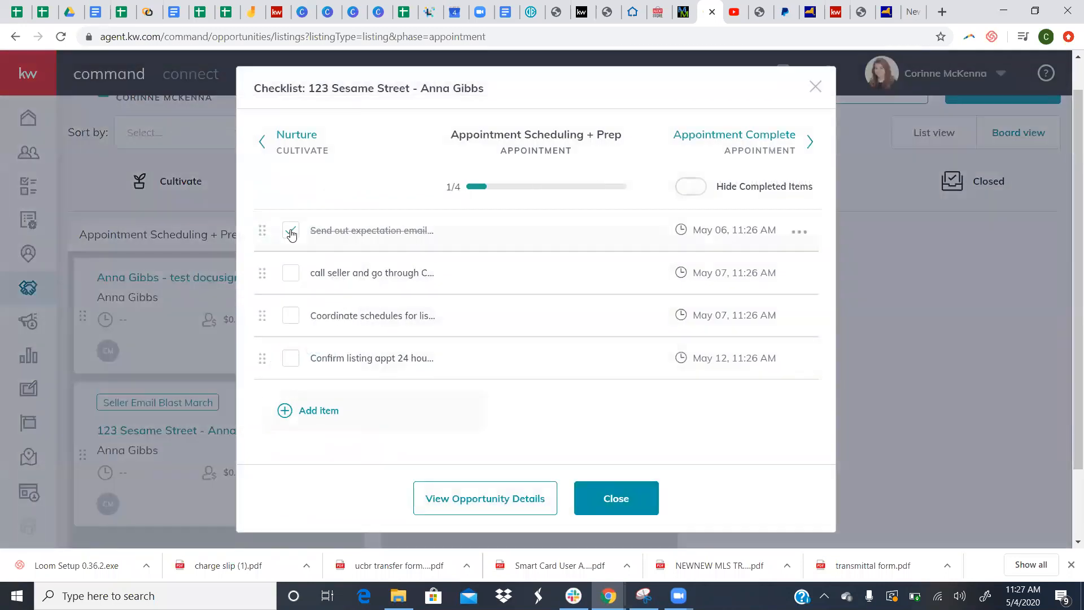
{"action": "left_click", "coordinate": [291, 274]}
{"action": "left_click", "coordinate": [290, 315]}
{"action": "left_click", "coordinate": [291, 358]}
- Move the 123 Sesame Street card into Appointment Complete and open its empty 0/0 checklist
{"action": "left_click", "coordinate": [616, 498]}
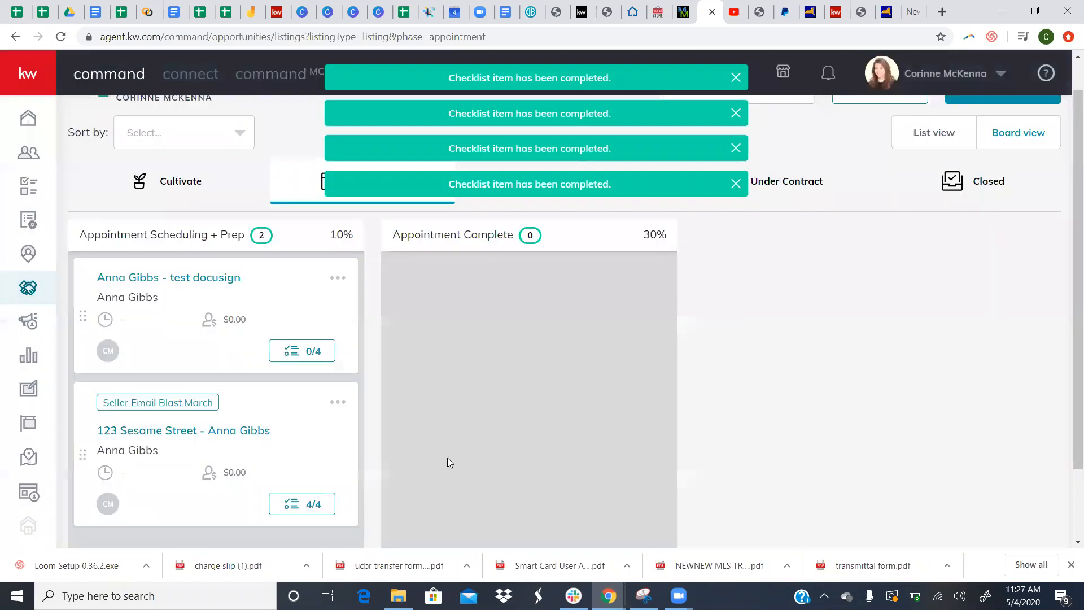
{"action": "left_click_drag", "start_coordinate": [369, 430], "coordinate": [605, 363]}
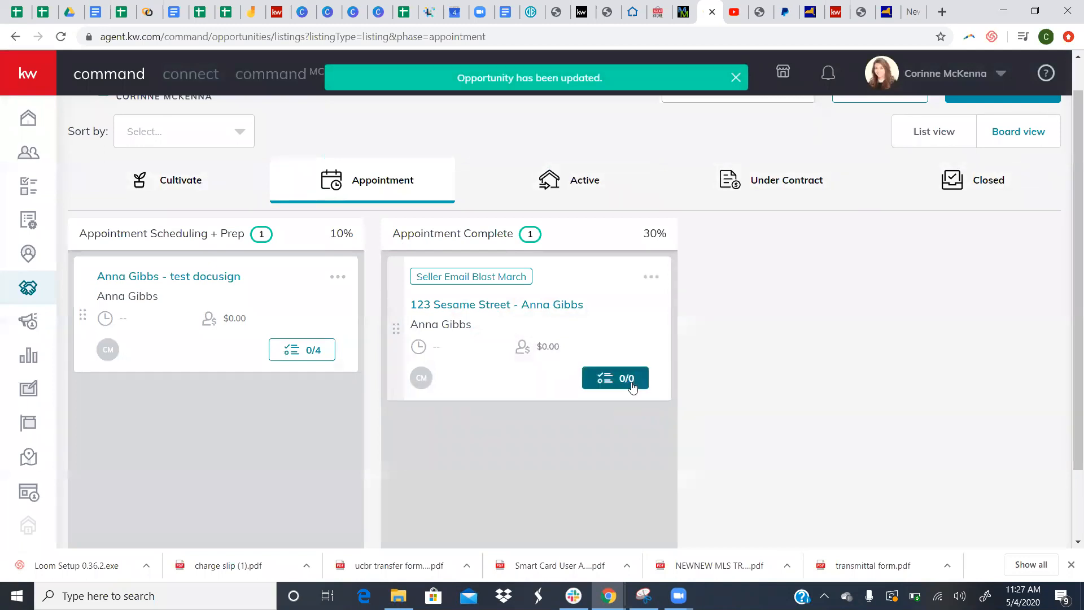
{"action": "left_click", "coordinate": [631, 386]}
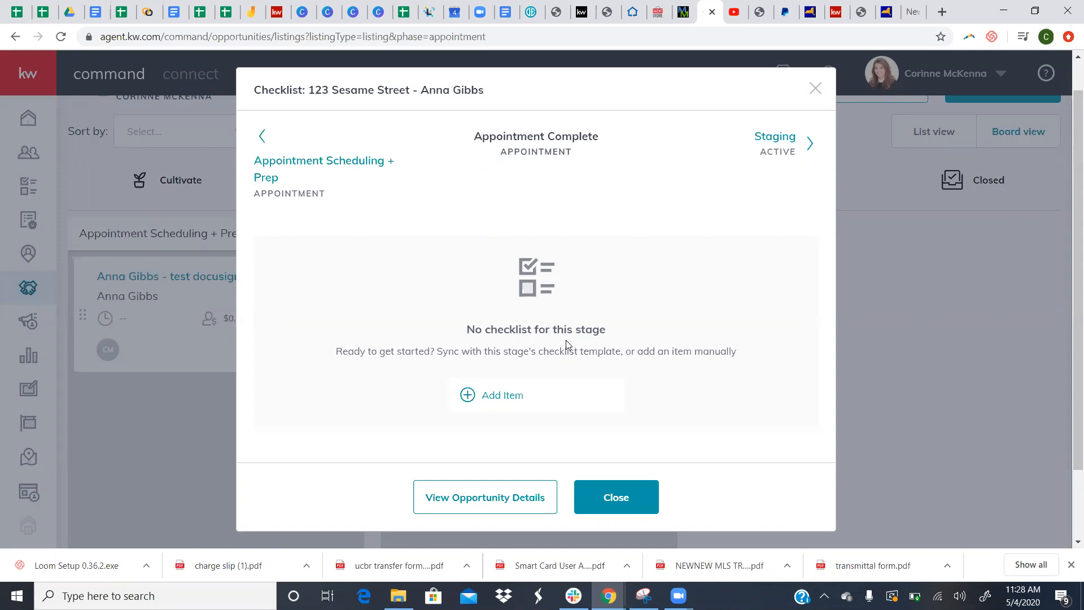
- Add a 'Follow up call' item to the Appointment Complete checklist
{"action": "left_click", "coordinate": [547, 405]}
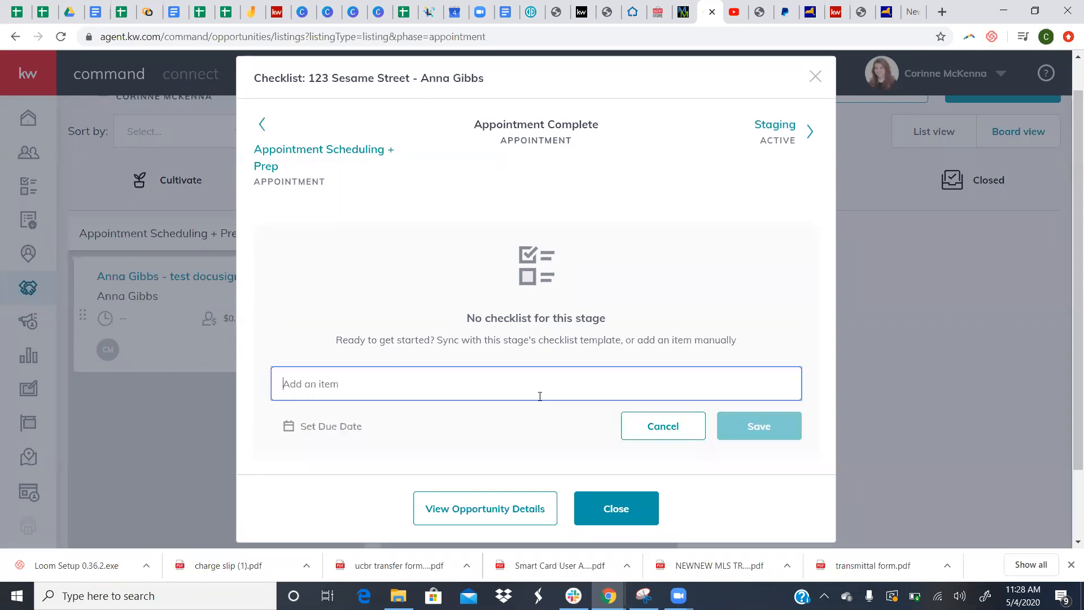
{"action": "type", "text": "Follow up call"}
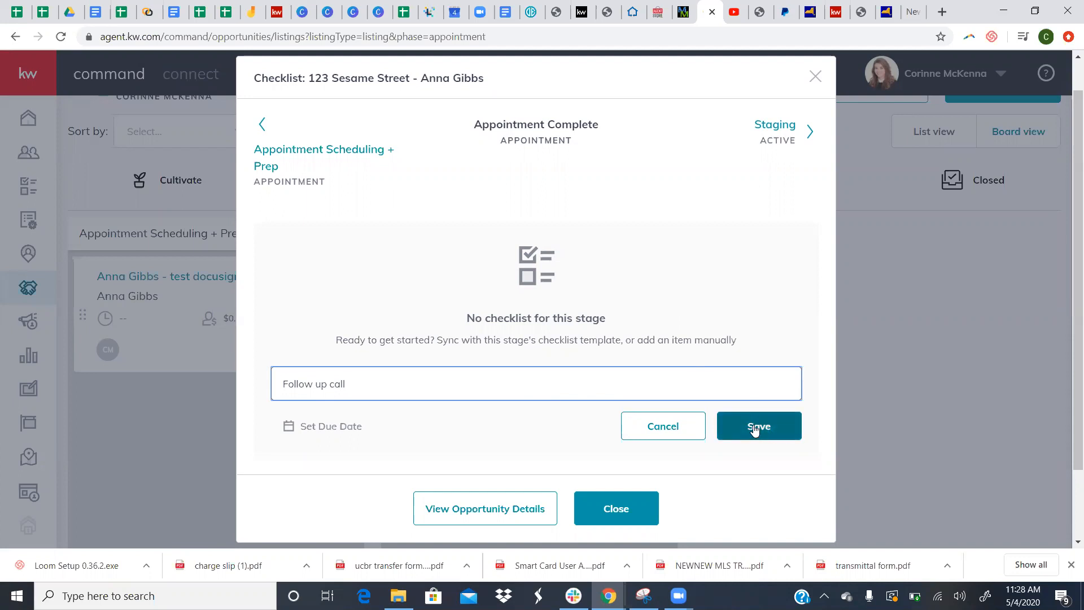
{"action": "left_click", "coordinate": [341, 427]}
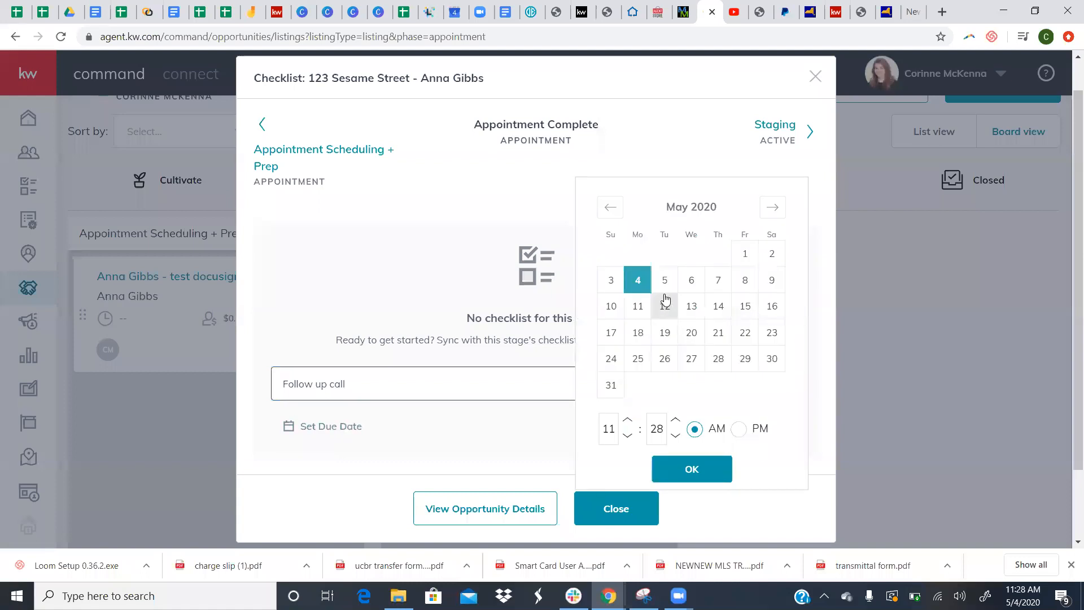
{"action": "left_click", "coordinate": [512, 203]}
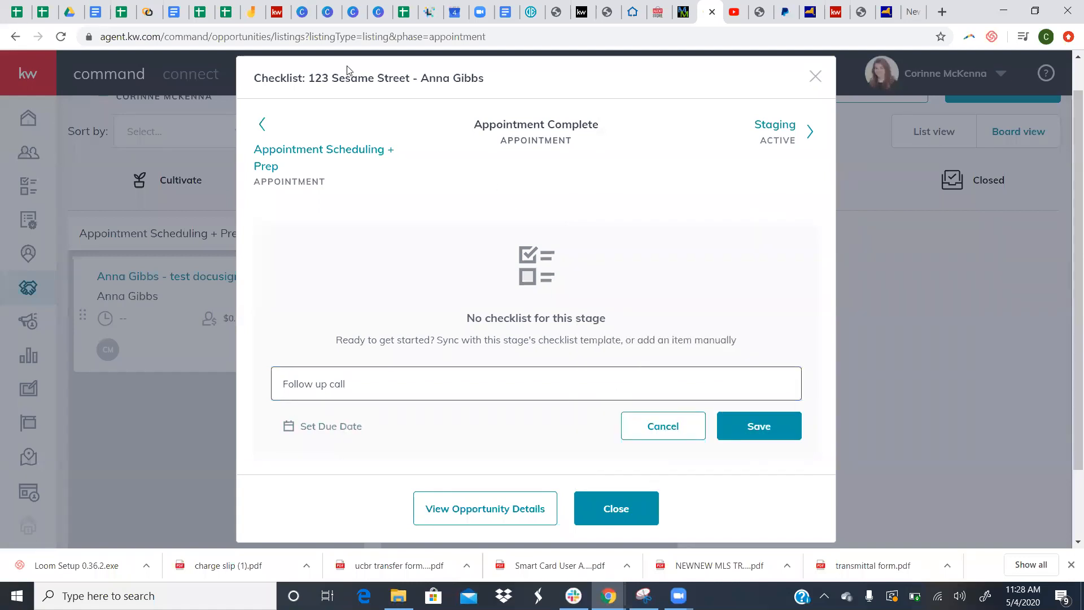
{"action": "left_click", "coordinate": [751, 439]}
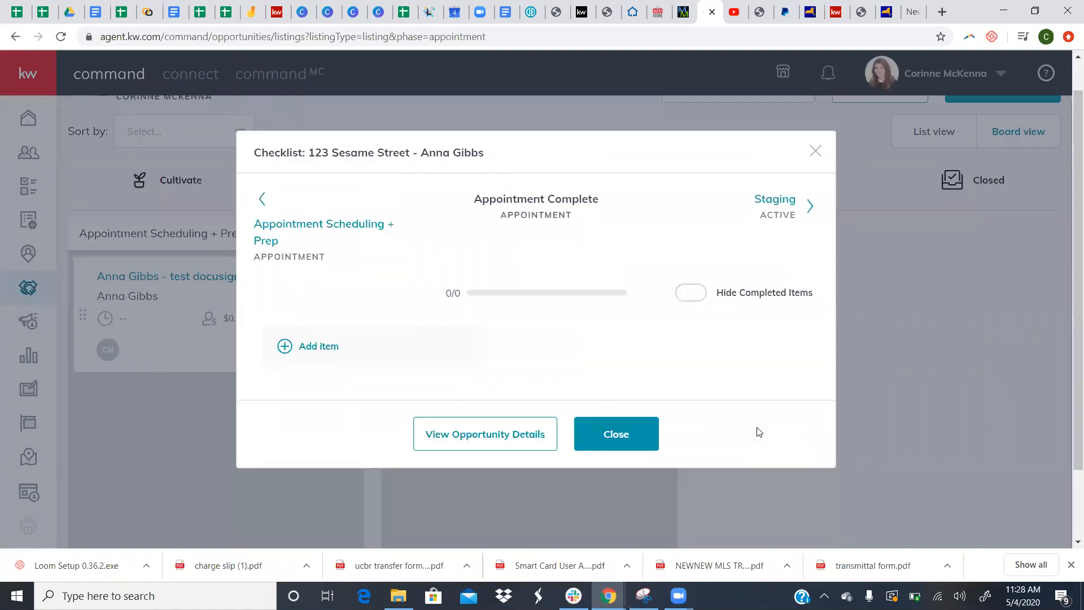
{"action": "left_click", "coordinate": [614, 443]}
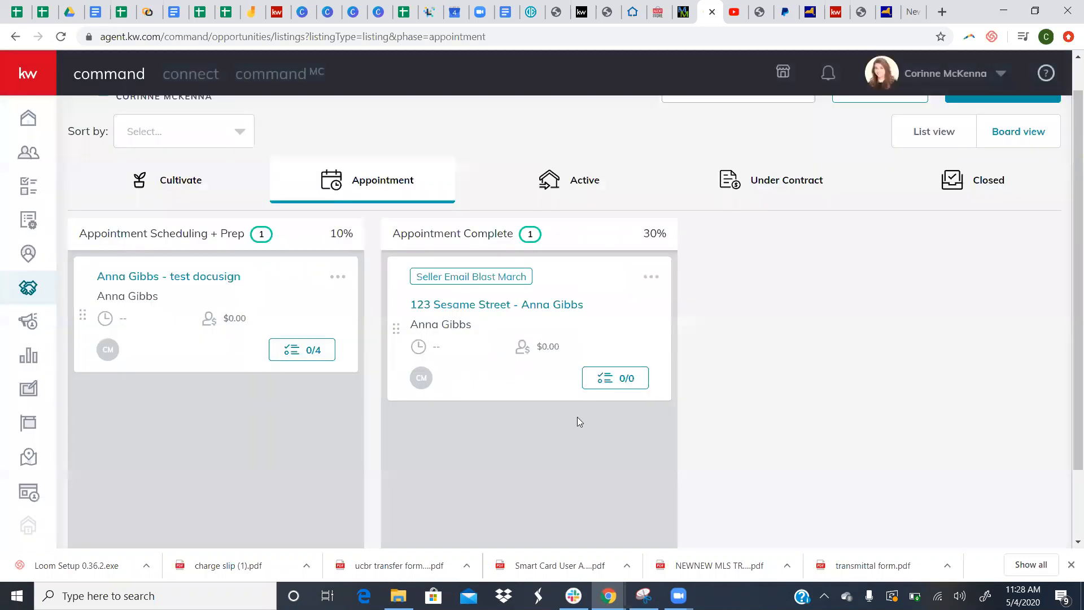
- Set the Follow up call item's due date to May 6
{"action": "left_click", "coordinate": [612, 379]}
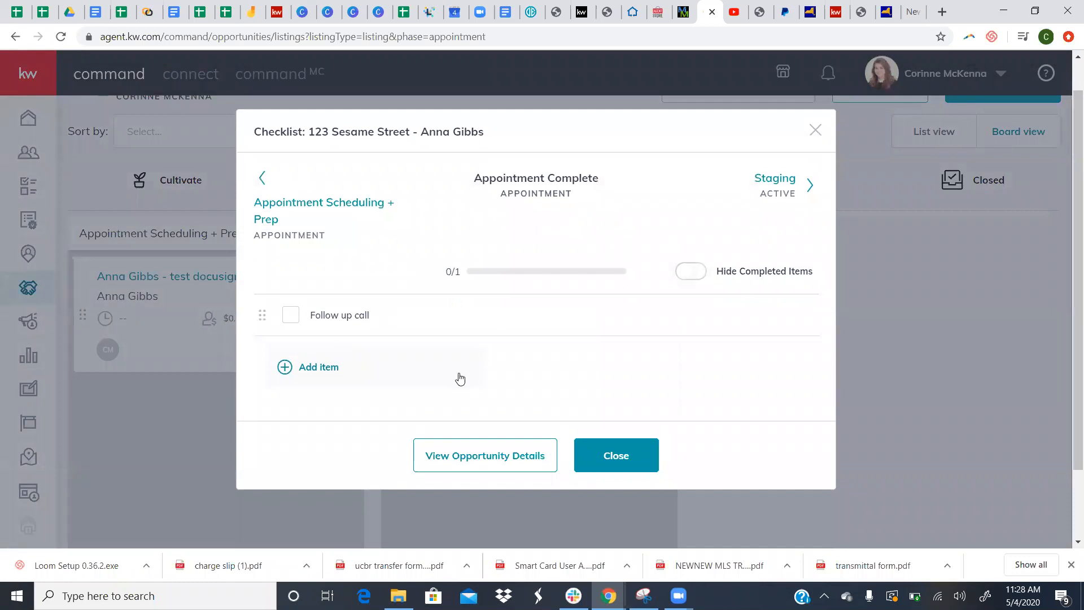
{"action": "mouse_move", "coordinate": [653, 317]}
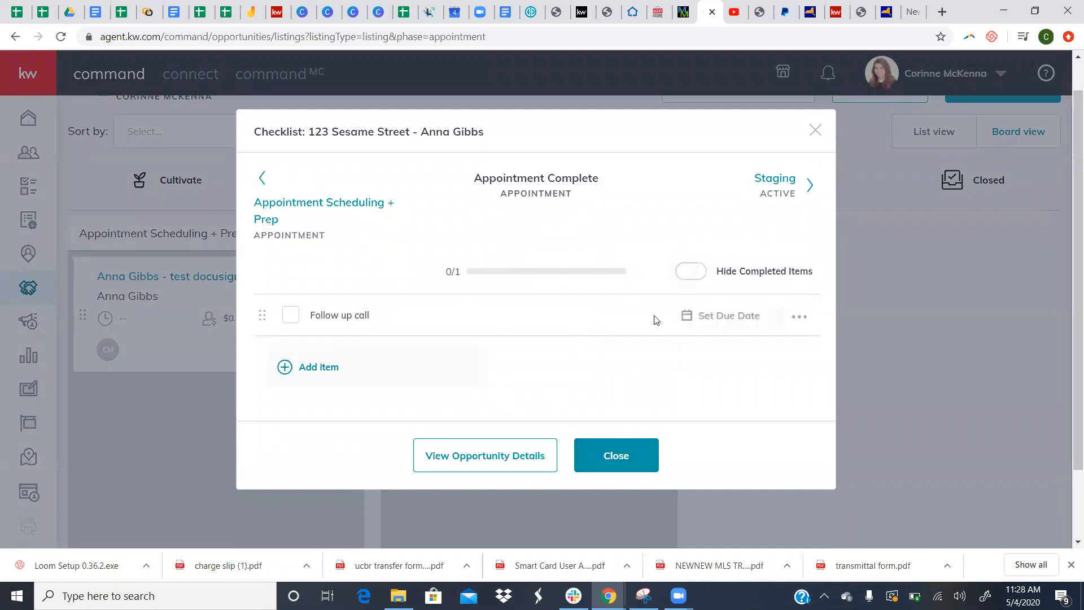
{"action": "left_click", "coordinate": [690, 326]}
{"action": "left_click", "coordinate": [691, 280]}
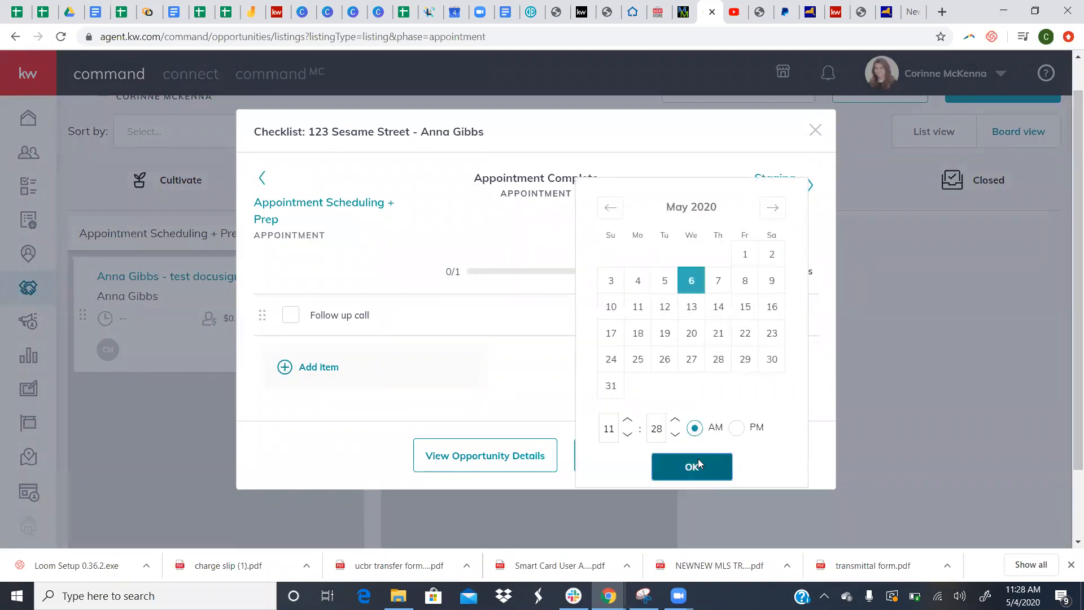
{"action": "left_click", "coordinate": [698, 459]}
{"action": "left_click", "coordinate": [640, 453]}
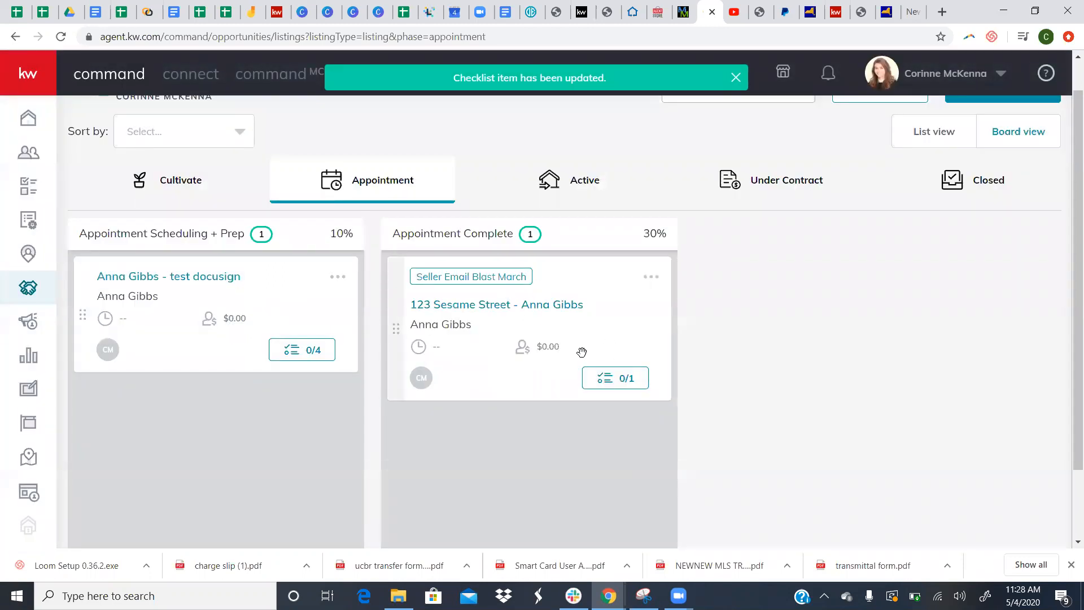
- View the listing's opportunity details, then return to the board and recheck its 0/1 checklist
{"action": "left_click", "coordinate": [560, 303]}
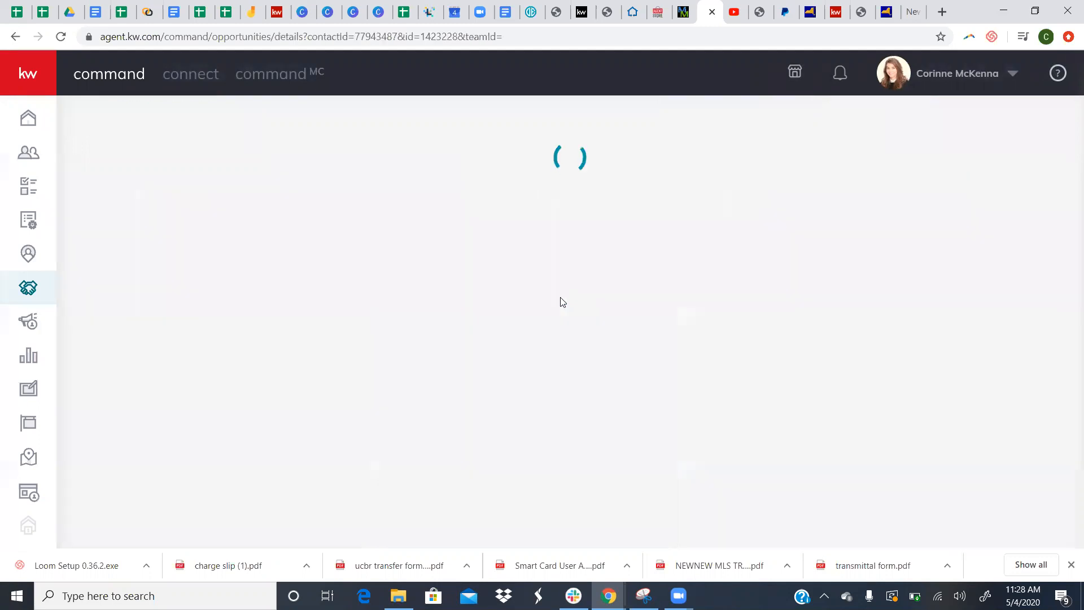
{"action": "left_click", "coordinate": [15, 36]}
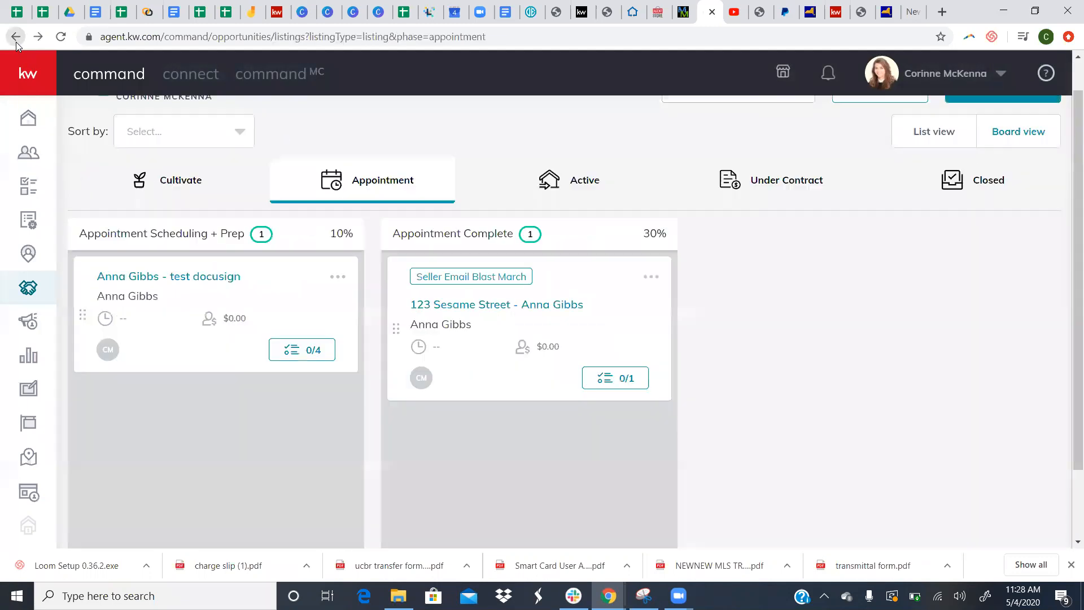
{"action": "left_click", "coordinate": [631, 381]}
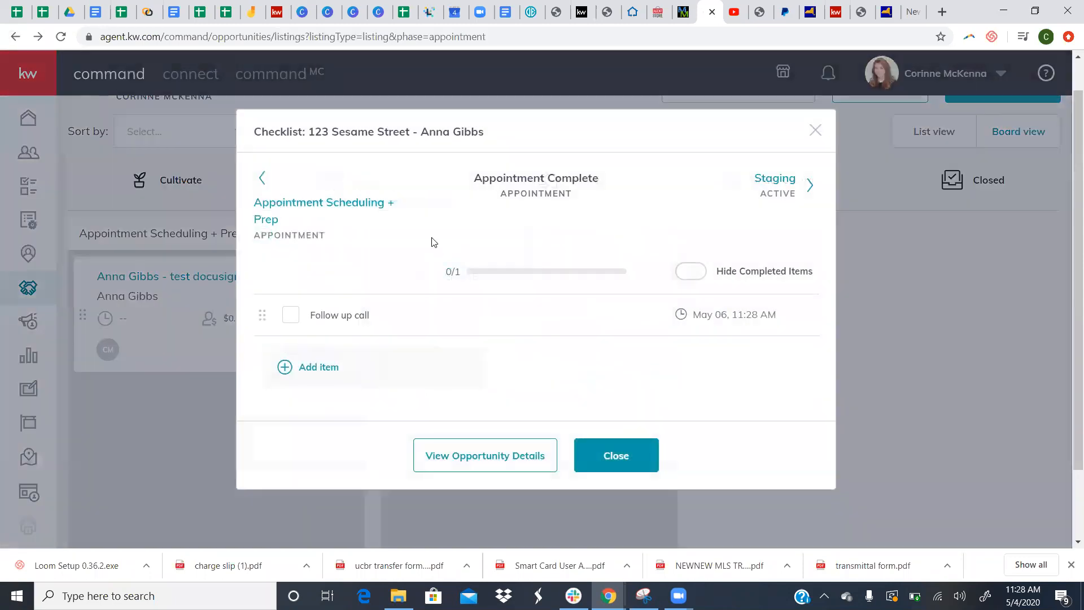
{"action": "left_click_drag", "start_coordinate": [824, 136], "coordinate": [423, 324]}
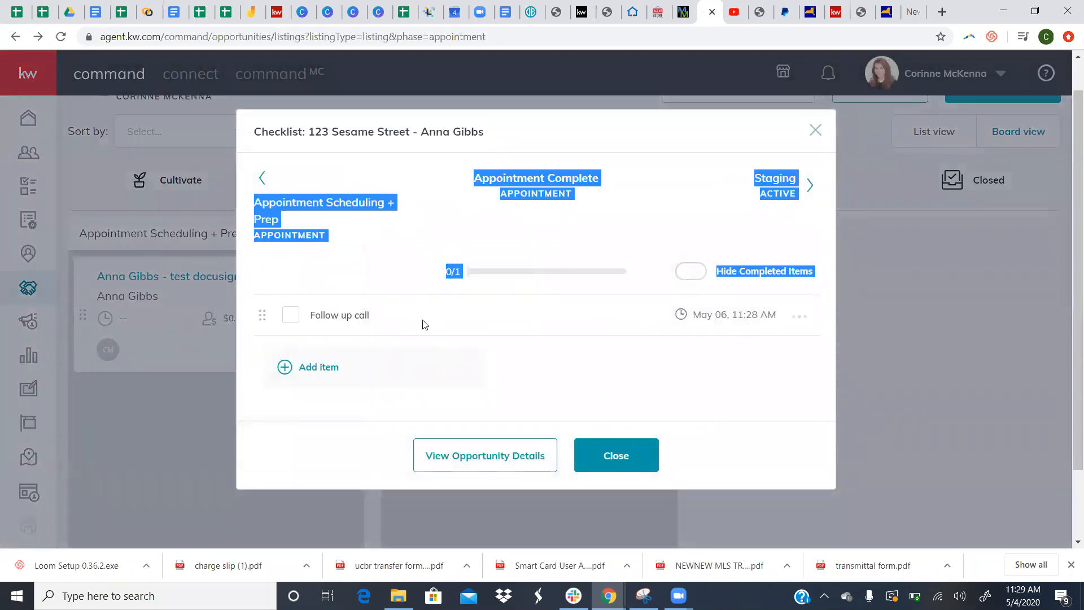
{"action": "left_click", "coordinate": [612, 364]}
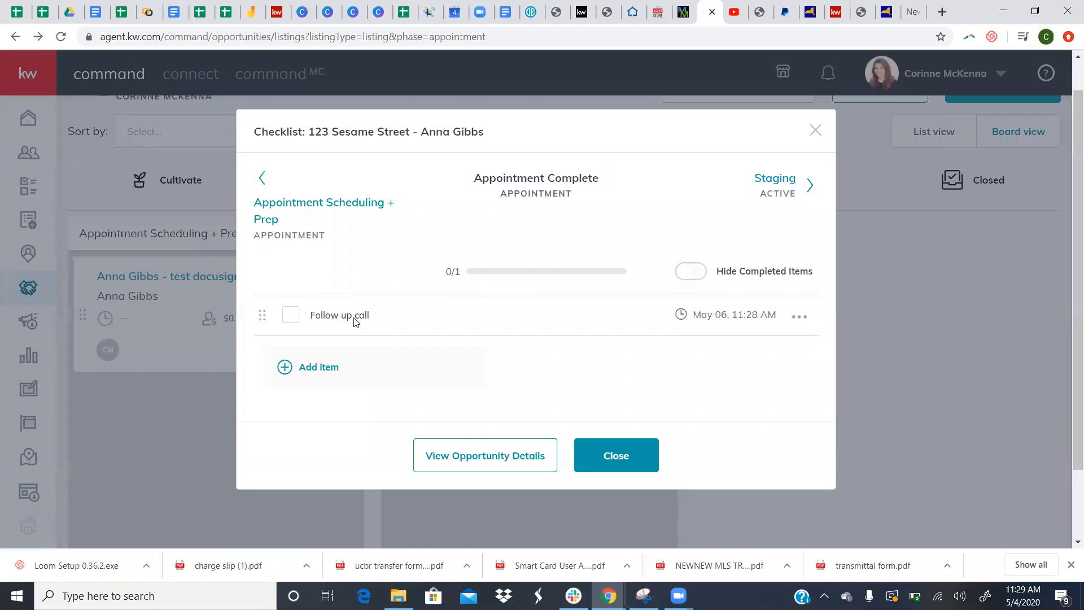
{"action": "left_click", "coordinate": [638, 457]}
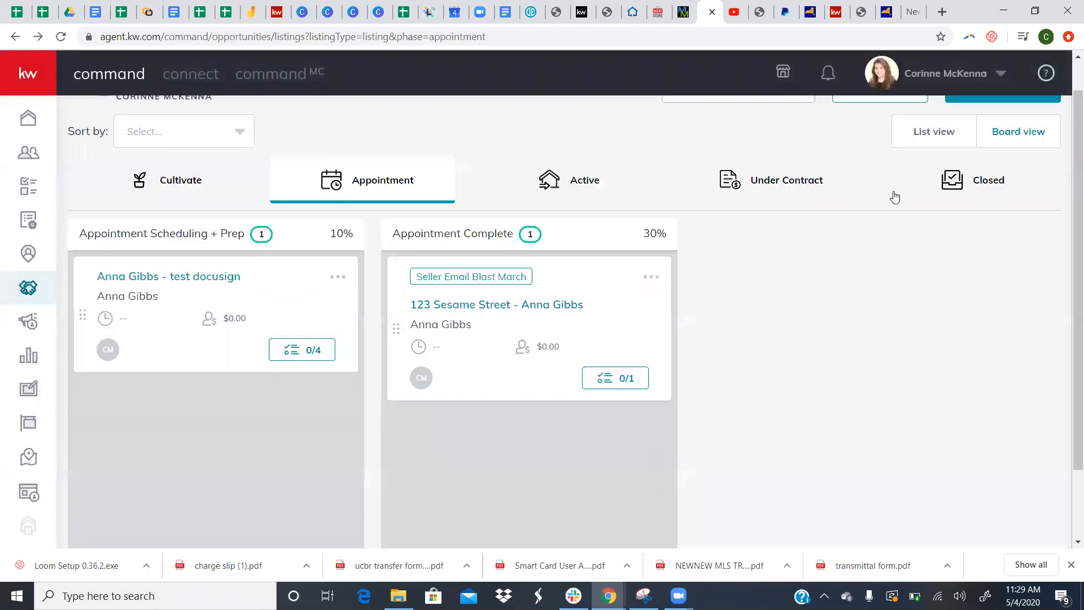
{"action": "scroll", "coordinate": [892, 195], "scroll_direction": "up", "scroll_amount": 1}
- In Edit Stages, open the Appointment Complete stage's 0/0 items checklist template
{"action": "left_click", "coordinate": [870, 125]}
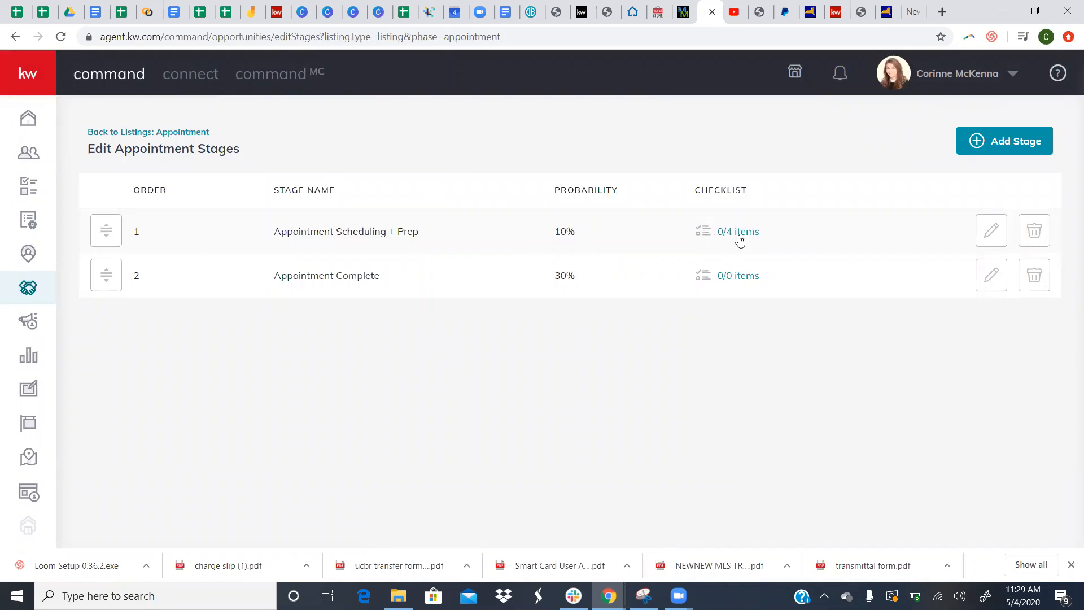
{"action": "left_click", "coordinate": [741, 282]}
{"action": "left_click", "coordinate": [371, 310]}
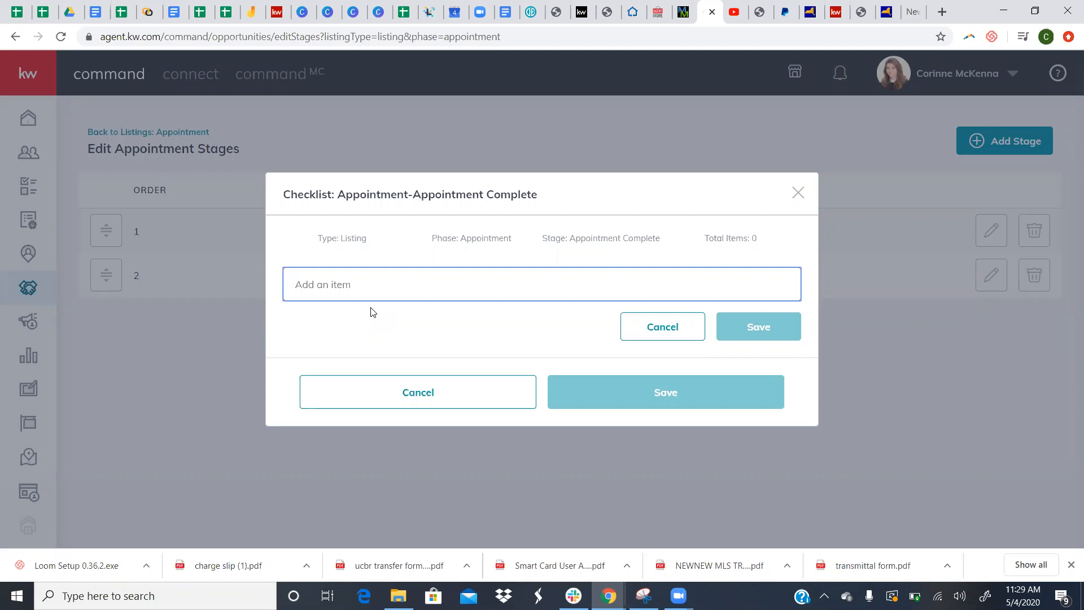
{"action": "left_click", "coordinate": [796, 193]}
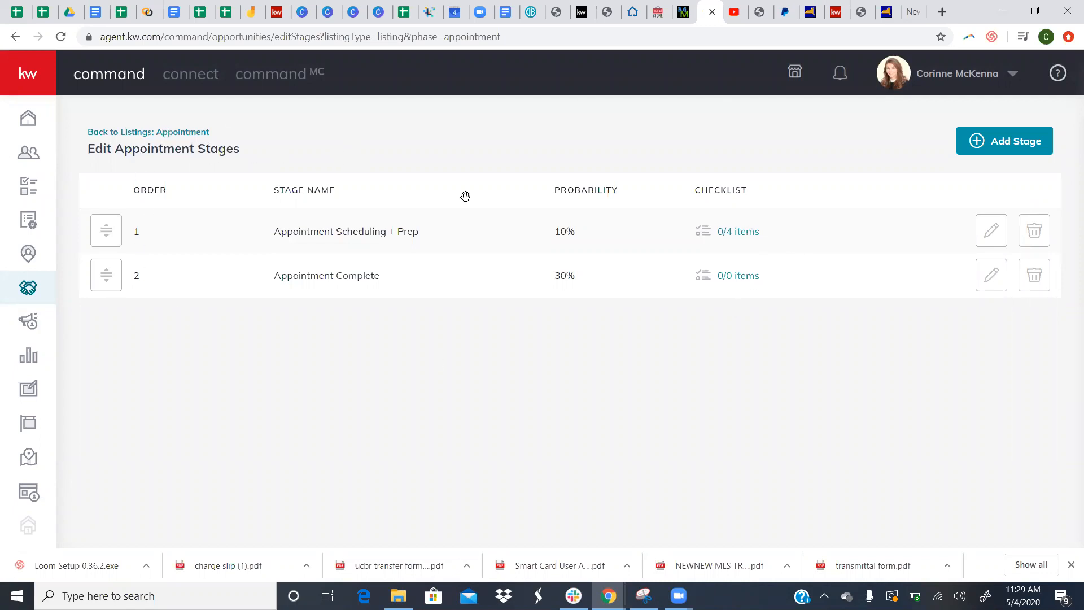
{"action": "left_click", "coordinate": [745, 275]}
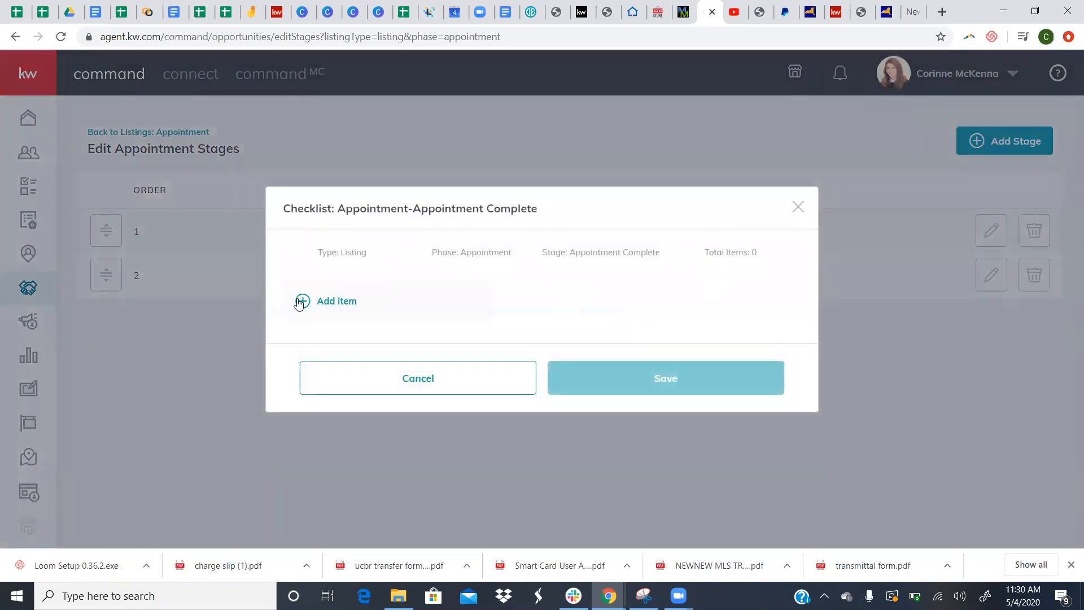
- Add 'Follow up with Seller' as a template item
{"action": "left_click", "coordinate": [334, 302]}
{"action": "type", "text": "Fol"}
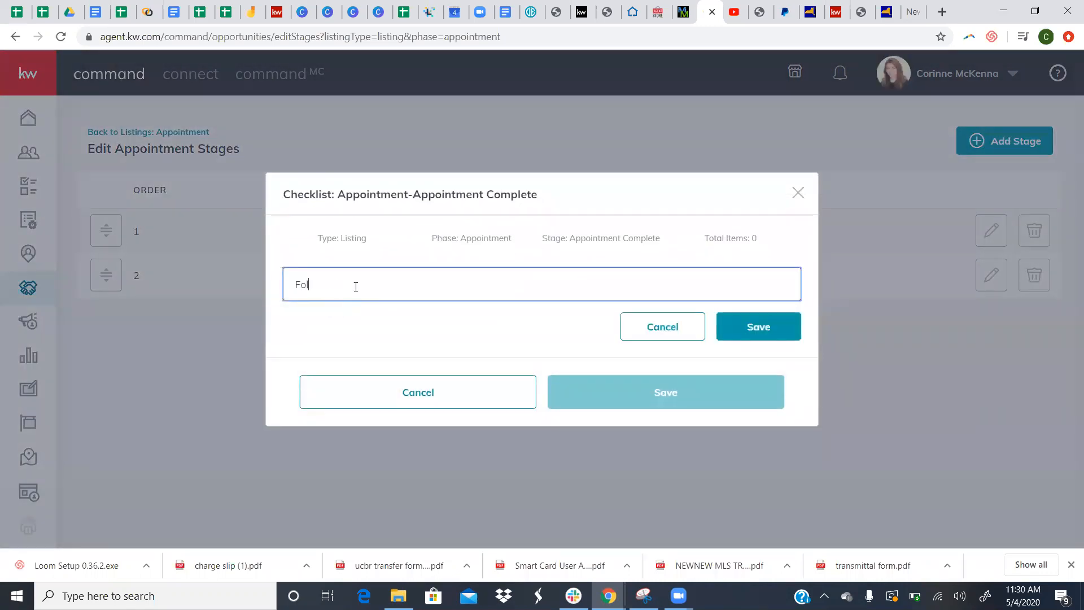
{"action": "type", "text": "low up with Seller"}
{"action": "left_click", "coordinate": [735, 335]}
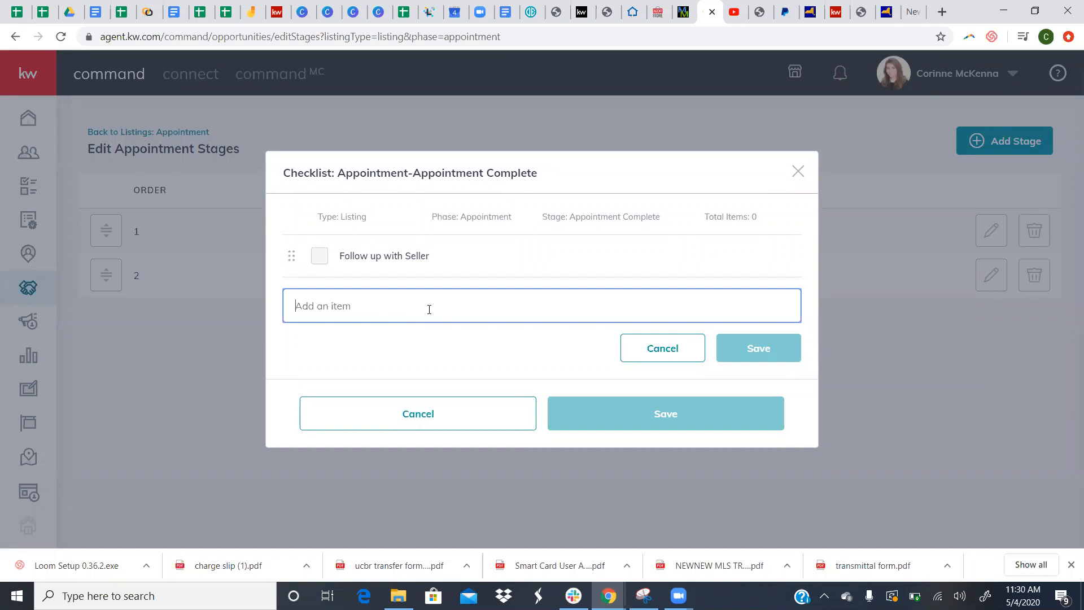
- Add 'Team introduction' as a second item instead of 'Coordinate timeline' and save the template
{"action": "type", "text": "Coordina"}
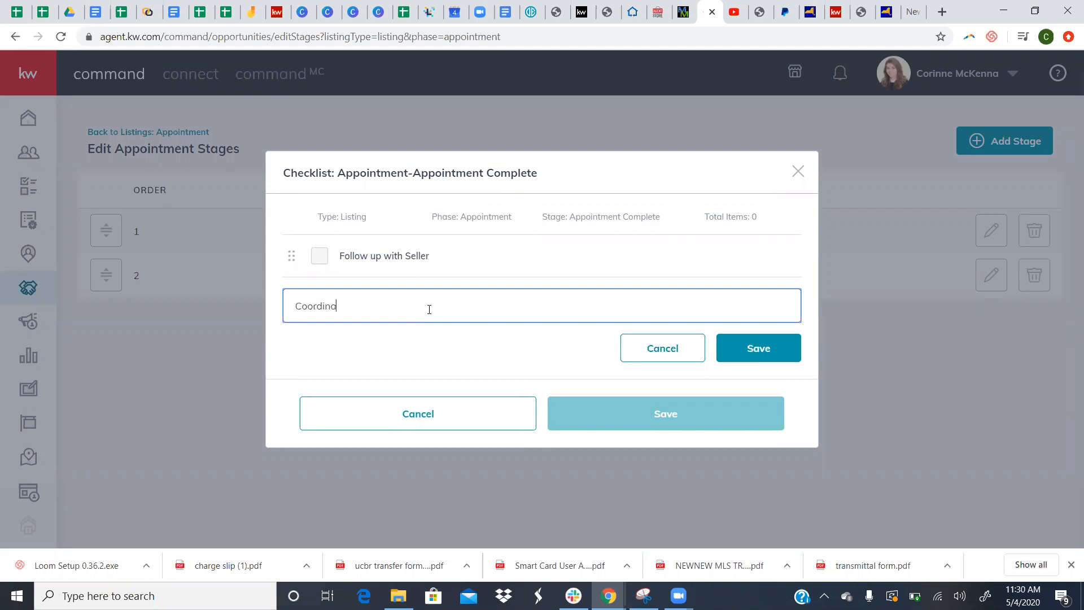
{"action": "type", "text": "te timeline"}
{"action": "type", "text": "-"}
{"action": "key", "text": "BackSpace"}
{"action": "key", "text": "BackSpace"}
{"action": "key", "text": "BackSpace"}
{"action": "key", "text": "BackSpace"}
{"action": "key", "text": "BackSpace"}
{"action": "key", "text": "BackSpace"}
{"action": "key", "text": "BackSpace"}
{"action": "key", "text": "BackSpace"}
{"action": "key", "text": "BackSpace"}
{"action": "key", "text": "BackSpace"}
{"action": "key", "text": "BackSpace"}
{"action": "key", "text": "BackSpace"}
{"action": "key", "text": "BackSpace"}
{"action": "key", "text": "BackSpace"}
{"action": "key", "text": "BackSpace"}
{"action": "key", "text": "BackSpace"}
{"action": "key", "text": "BackSpace"}
{"action": "key", "text": "BackSpace"}
{"action": "key", "text": "BackSpace"}
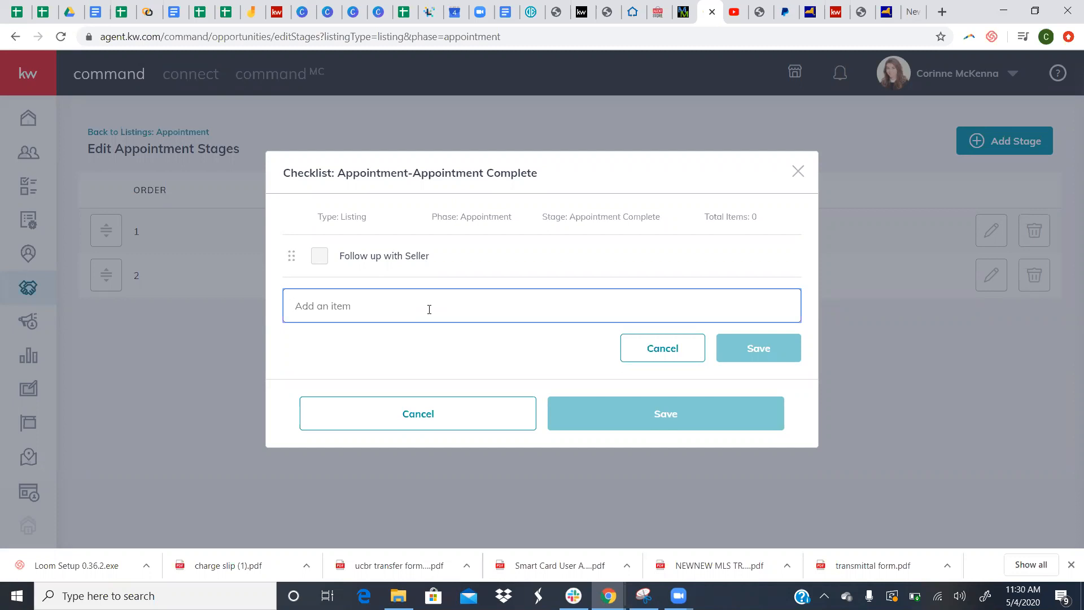
{"action": "type", "text": "Team introduction"}
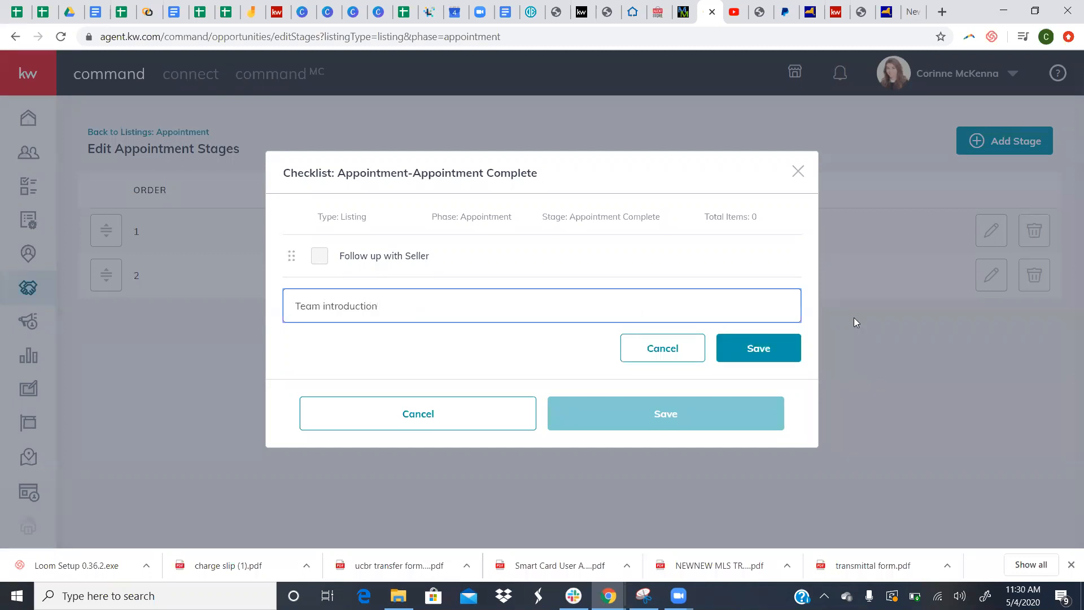
{"action": "left_click", "coordinate": [780, 349]}
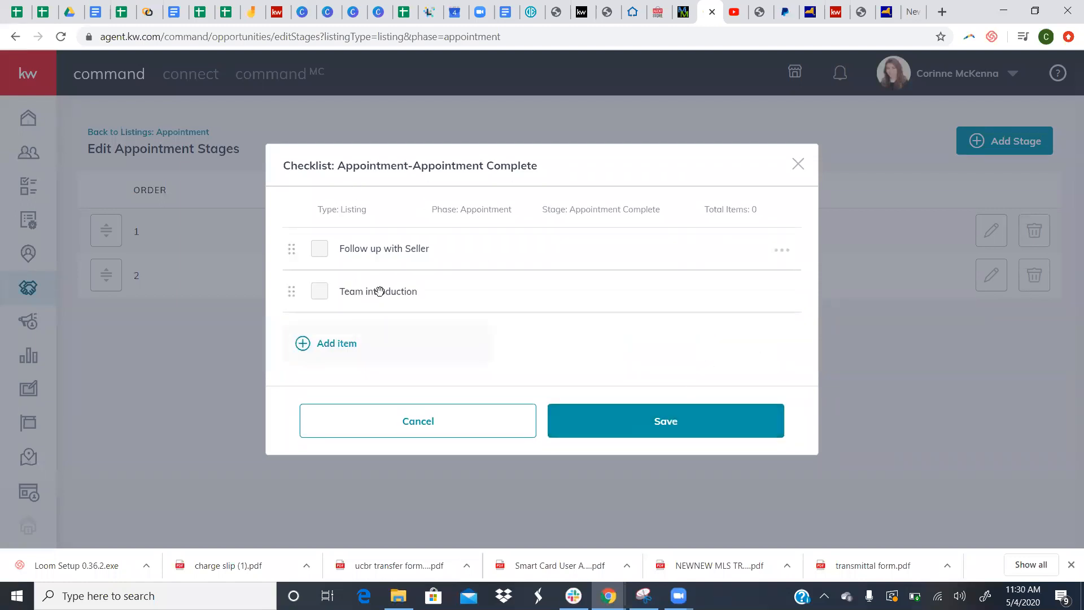
{"action": "left_click", "coordinate": [604, 439]}
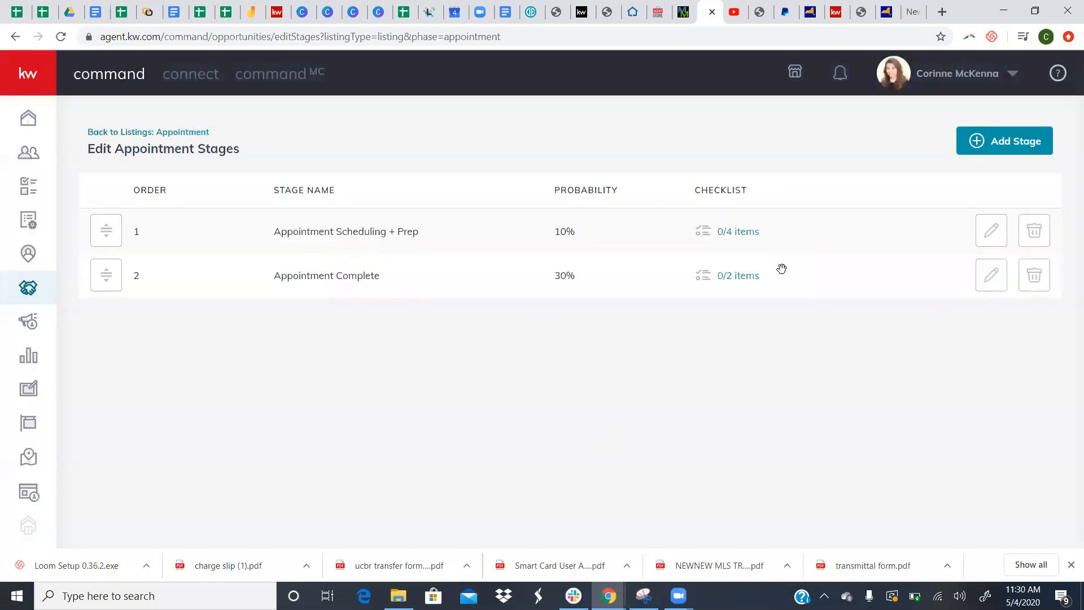
- Open the Active phase and scroll across its Staging, Showing, Negotiations and Legacy stages
{"action": "left_click", "coordinate": [134, 132]}
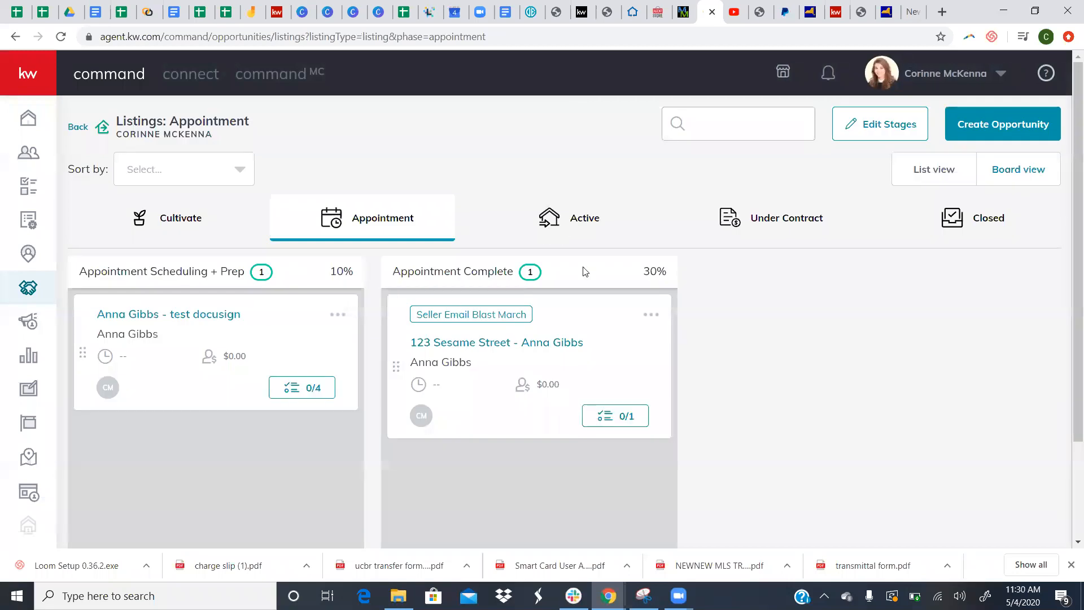
{"action": "left_click", "coordinate": [556, 221]}
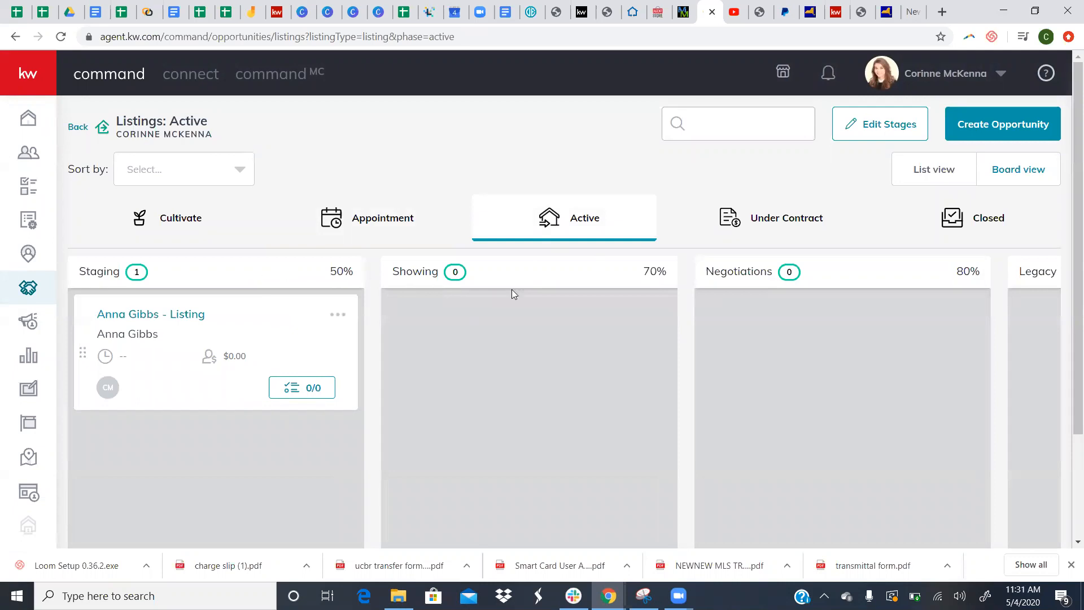
{"action": "scroll", "coordinate": [662, 300], "scroll_direction": "right", "scroll_amount": 4}
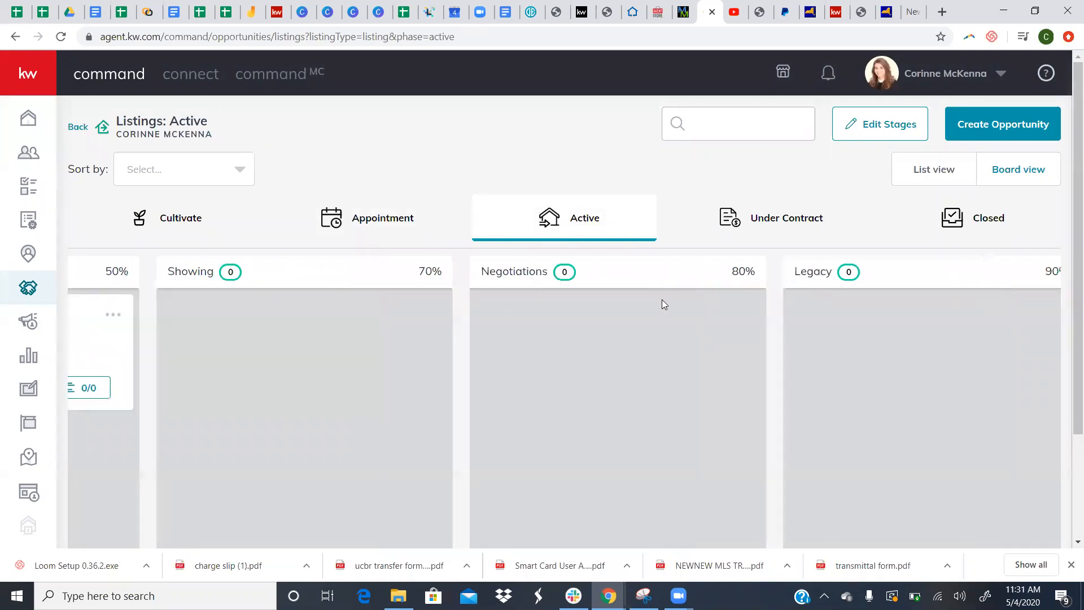
{"action": "scroll", "coordinate": [662, 299], "scroll_direction": "left", "scroll_amount": 4}
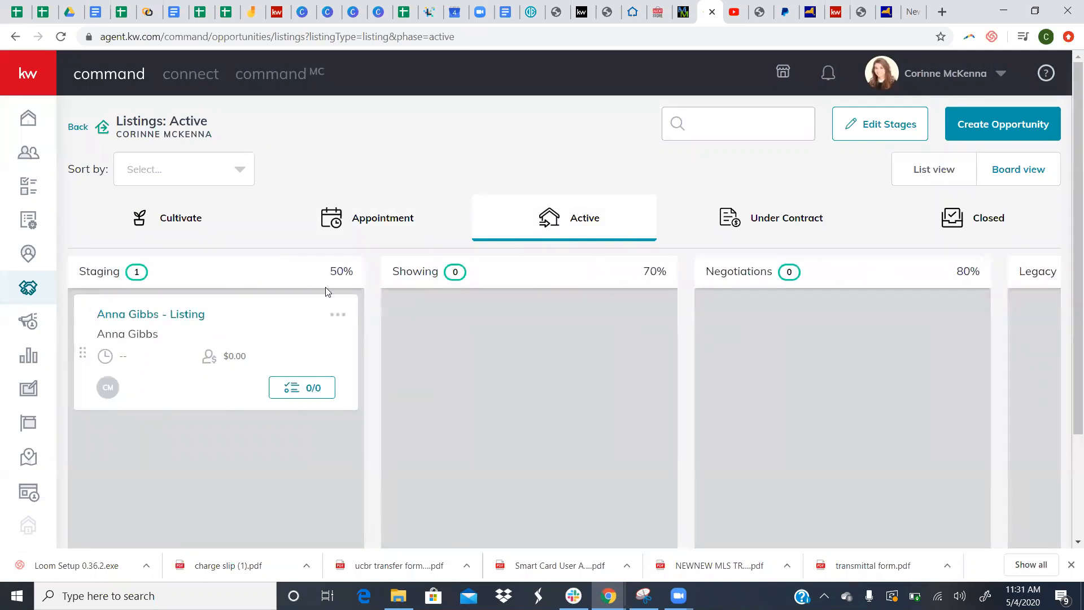
{"action": "scroll", "coordinate": [769, 318], "scroll_direction": "right", "scroll_amount": 4}
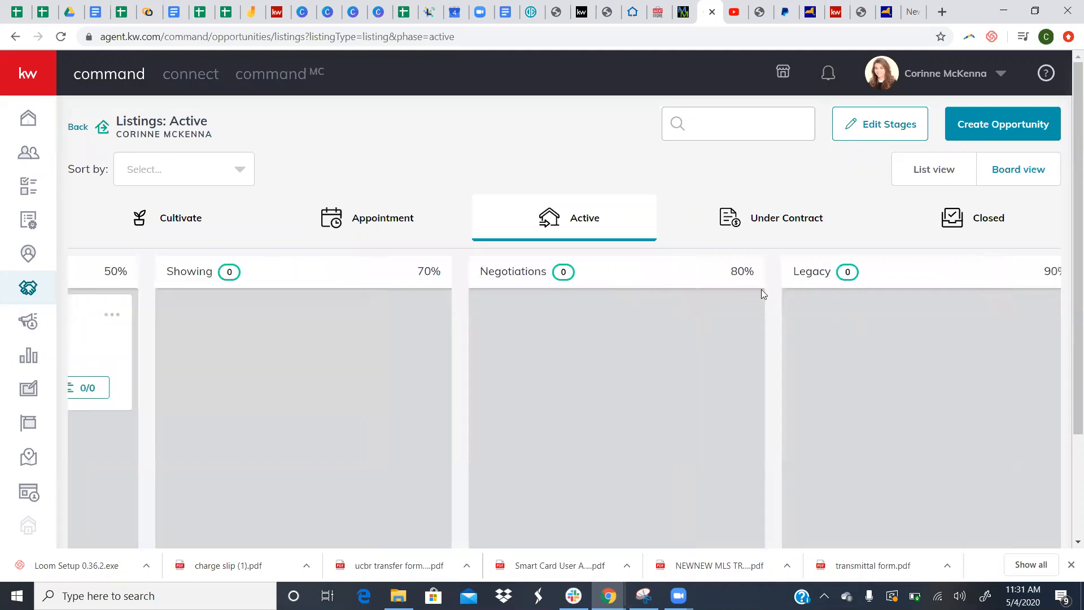
{"action": "scroll", "coordinate": [761, 289], "scroll_direction": "left", "scroll_amount": 4}
{"action": "scroll", "coordinate": [963, 278], "scroll_direction": "right", "scroll_amount": 4}
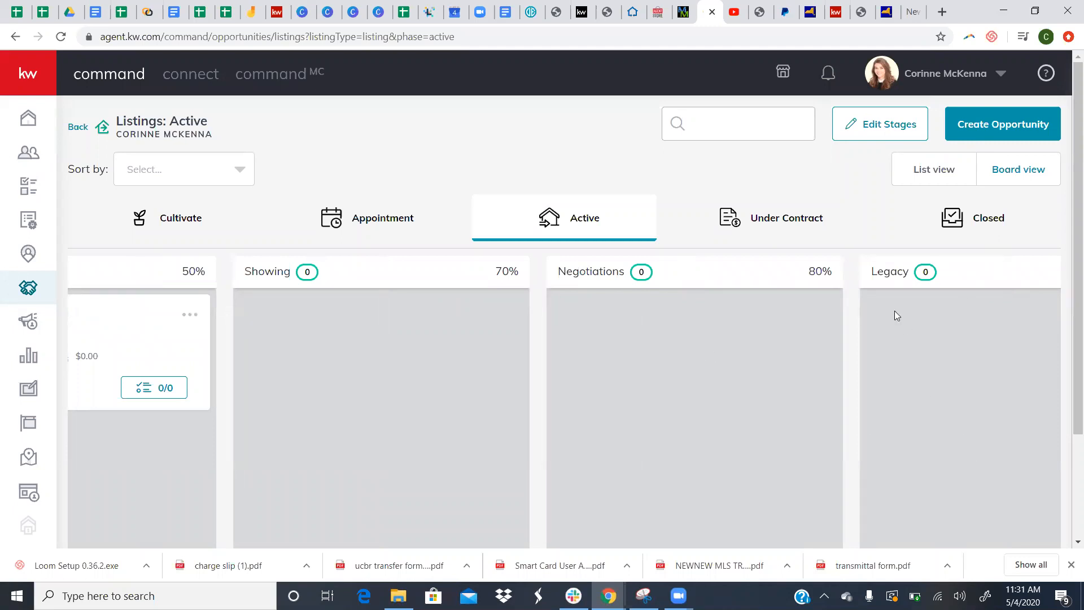
{"action": "scroll", "coordinate": [895, 314], "scroll_direction": "right", "scroll_amount": 2}
{"action": "scroll", "coordinate": [718, 322], "scroll_direction": "left", "scroll_amount": 6}
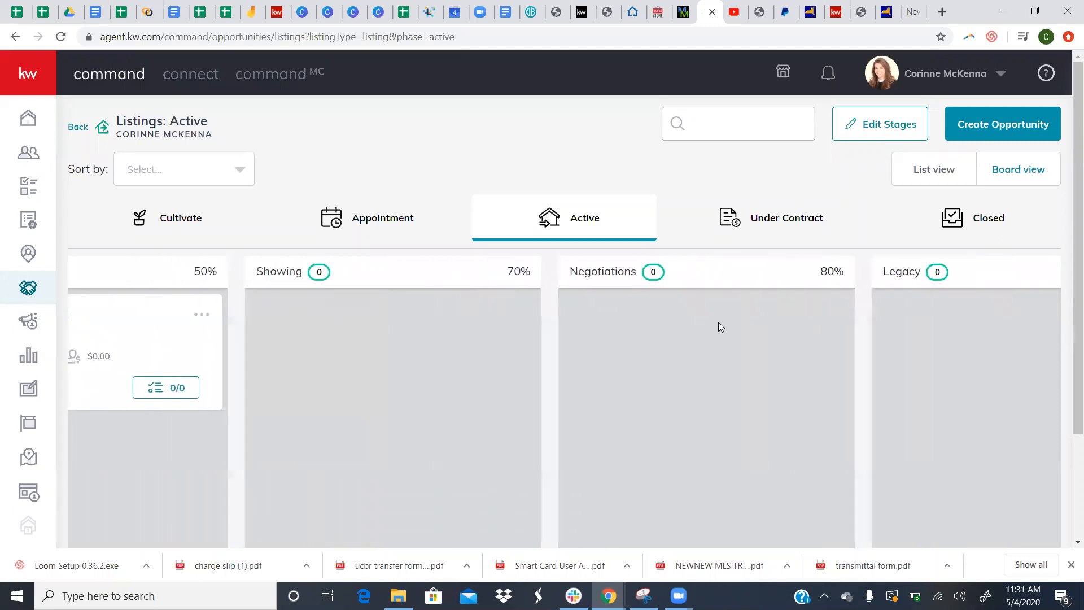
{"action": "scroll", "coordinate": [718, 322], "scroll_direction": "right", "scroll_amount": 6}
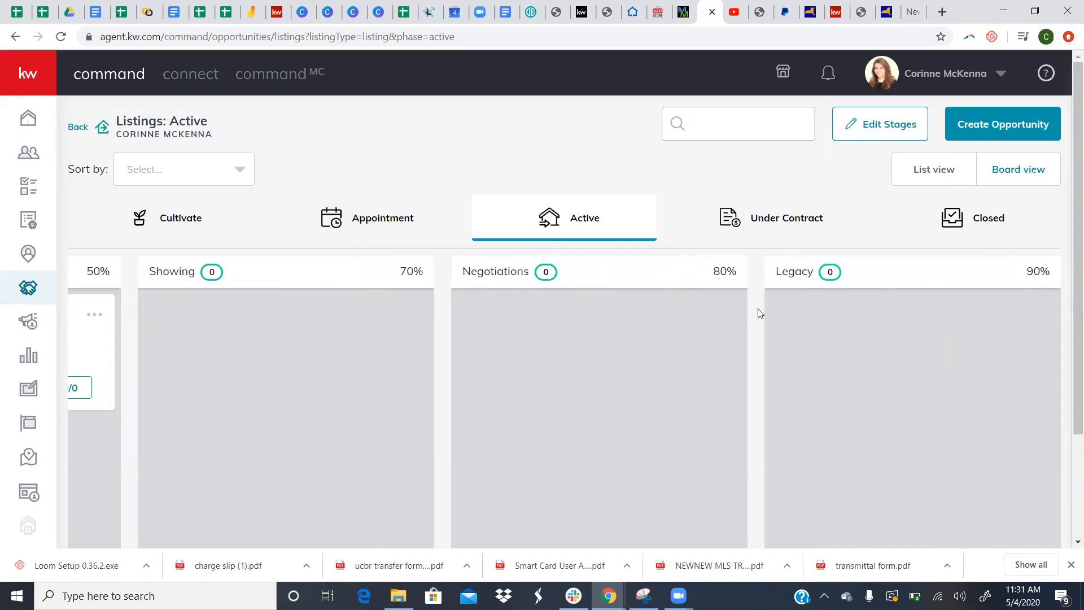
{"action": "scroll", "coordinate": [804, 319], "scroll_direction": "left", "scroll_amount": 4}
{"action": "scroll", "coordinate": [769, 336], "scroll_direction": "right", "scroll_amount": 4}
{"action": "scroll", "coordinate": [654, 310], "scroll_direction": "left", "scroll_amount": 4}
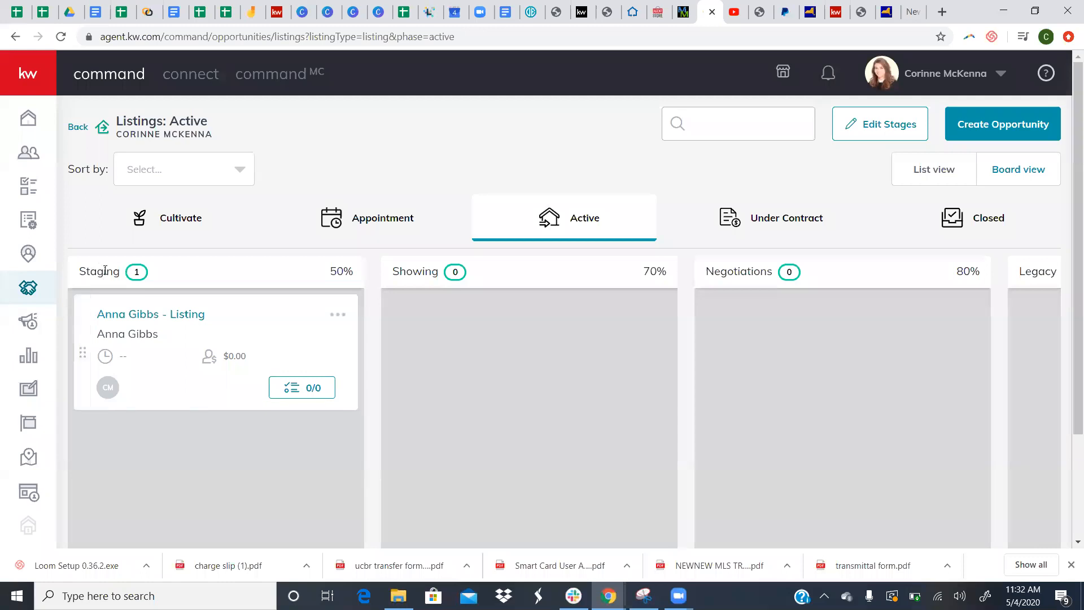
- Scroll to the end of the Active board and switch to the Under Contract phase
{"action": "scroll", "coordinate": [433, 316], "scroll_direction": "right", "scroll_amount": 2}
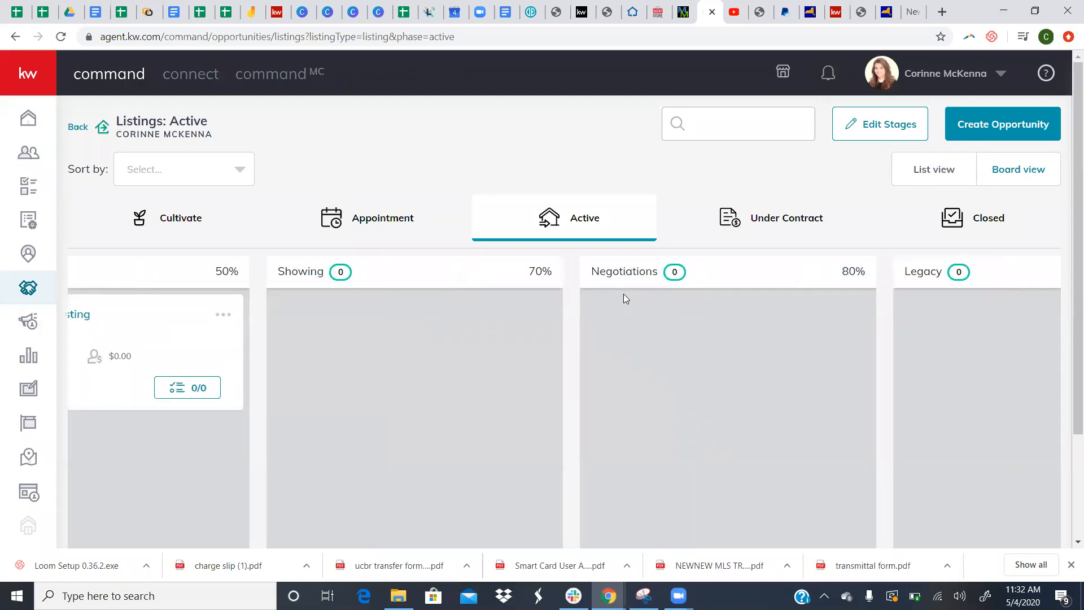
{"action": "scroll", "coordinate": [624, 294], "scroll_direction": "right", "scroll_amount": 2}
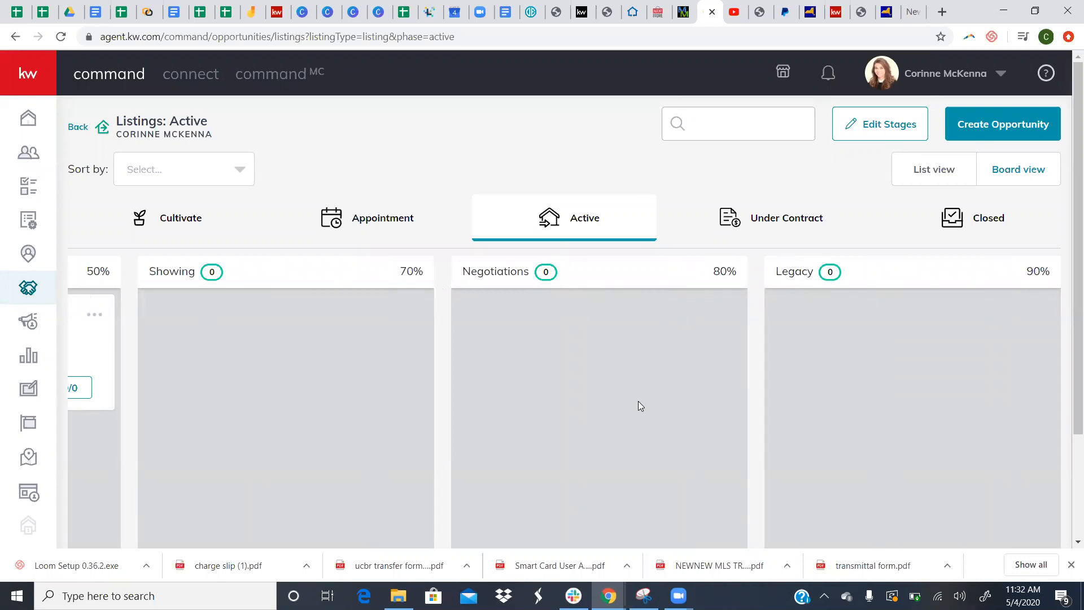
{"action": "left_click", "coordinate": [795, 218]}
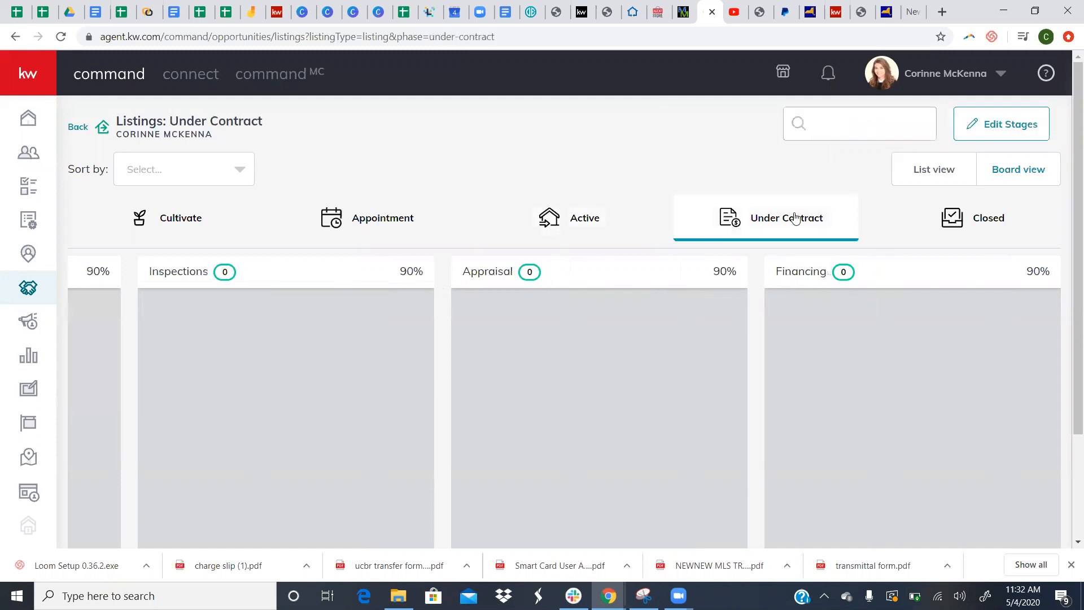
- Scroll through the Under Contract stages from Escrow to Clear to Close, then open the Closed phase
{"action": "scroll", "coordinate": [593, 386], "scroll_direction": "left", "scroll_amount": 4}
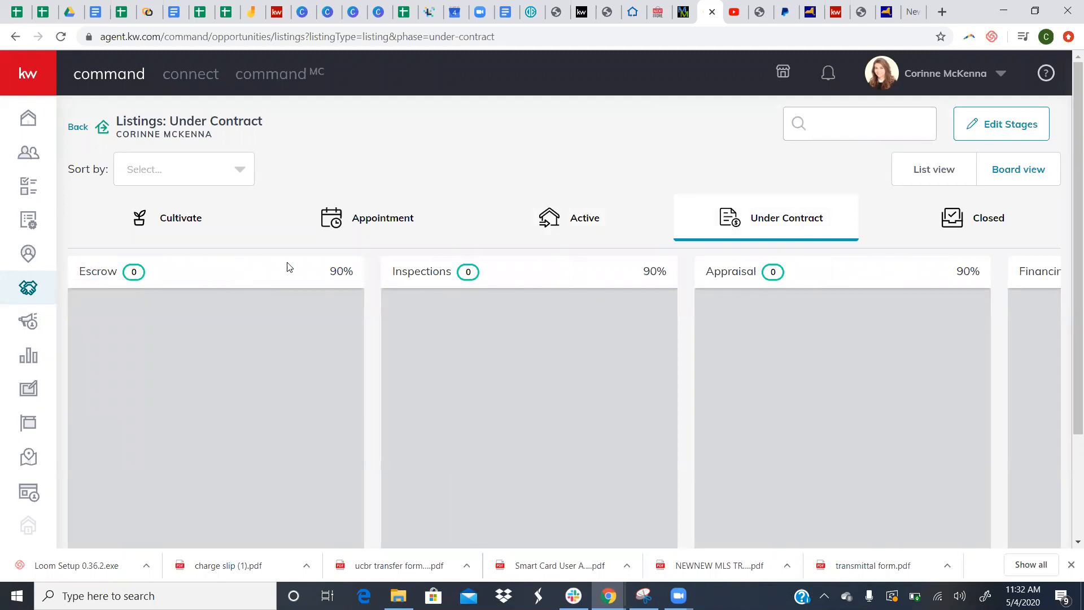
{"action": "scroll", "coordinate": [805, 303], "scroll_direction": "right", "scroll_amount": 4}
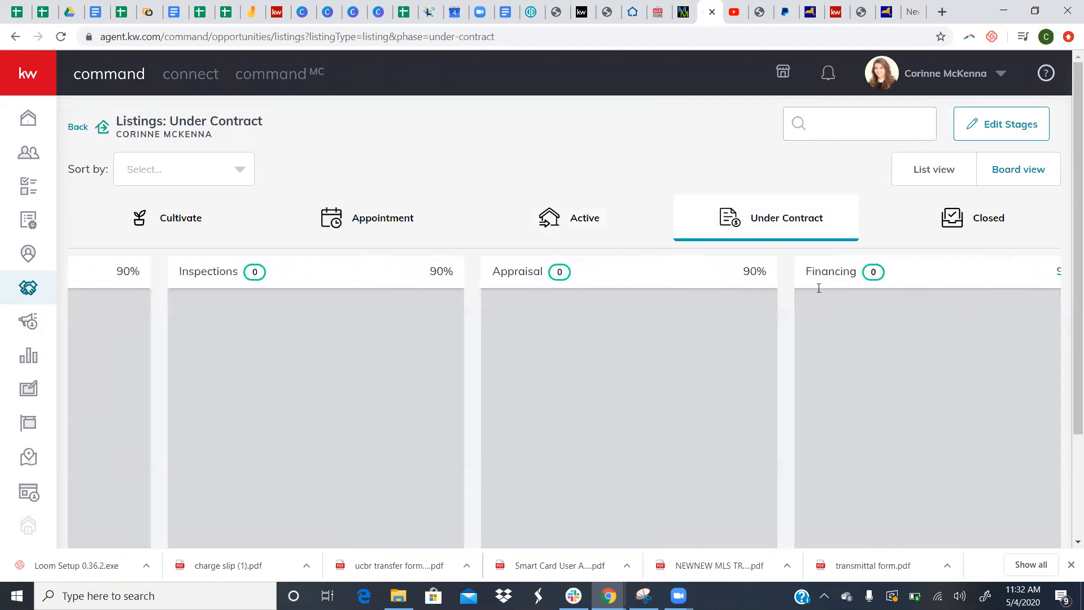
{"action": "scroll", "coordinate": [723, 310], "scroll_direction": "left", "scroll_amount": 4}
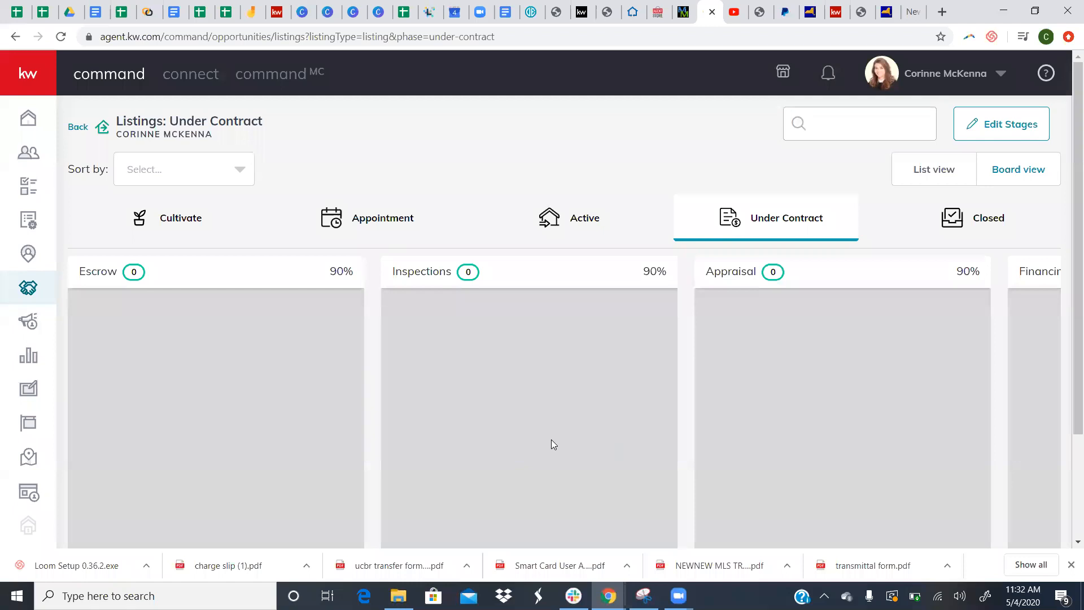
{"action": "scroll", "coordinate": [551, 439], "scroll_direction": "right", "scroll_amount": 5}
{"action": "scroll", "coordinate": [551, 440], "scroll_direction": "left", "scroll_amount": 3}
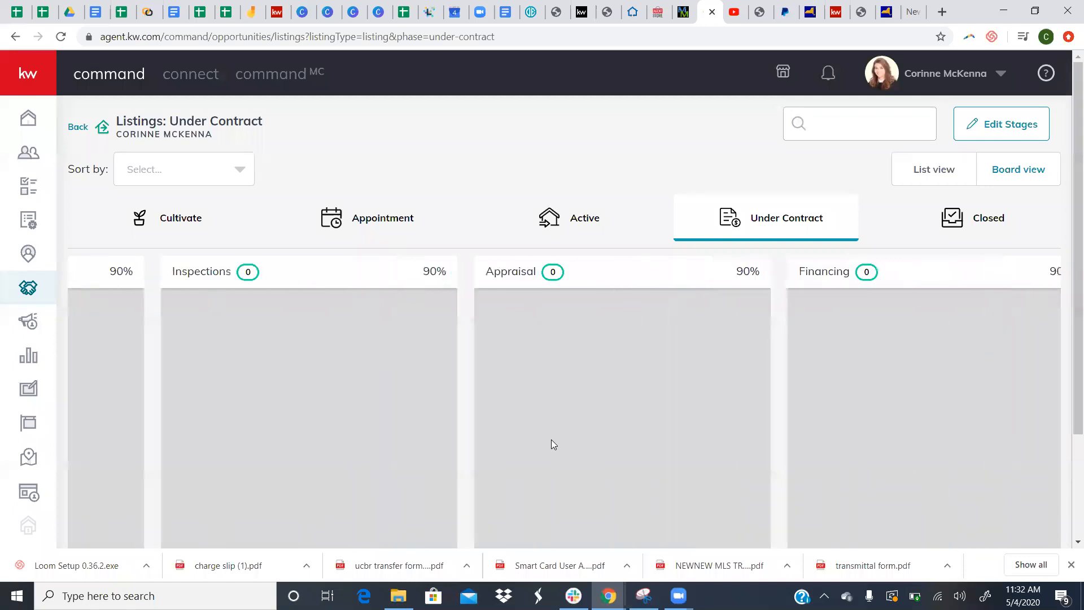
{"action": "scroll", "coordinate": [551, 439], "scroll_direction": "right", "scroll_amount": 3}
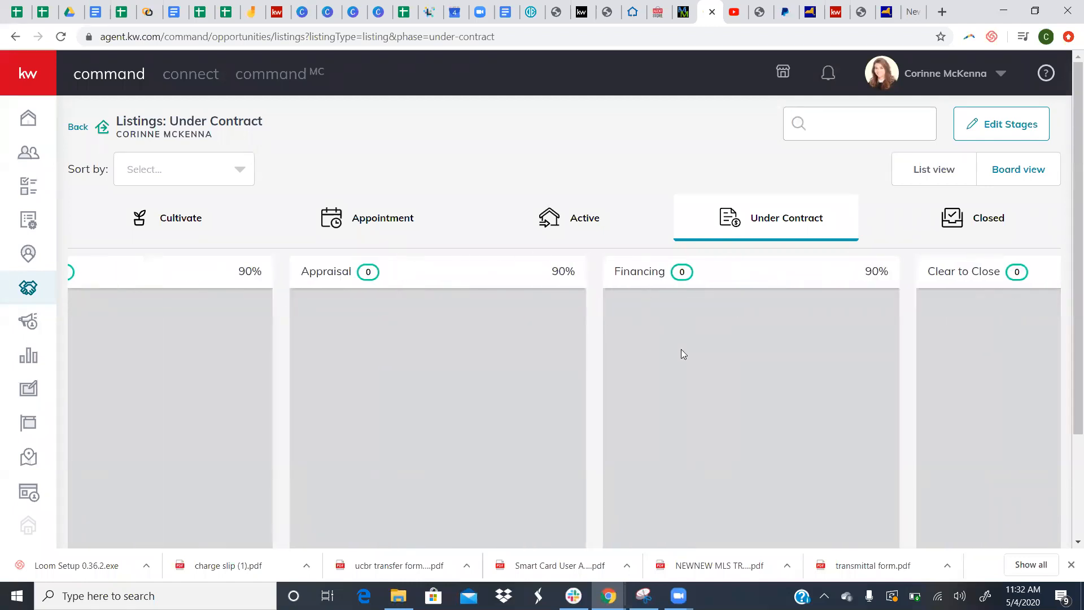
{"action": "scroll", "coordinate": [681, 352], "scroll_direction": "right", "scroll_amount": 3}
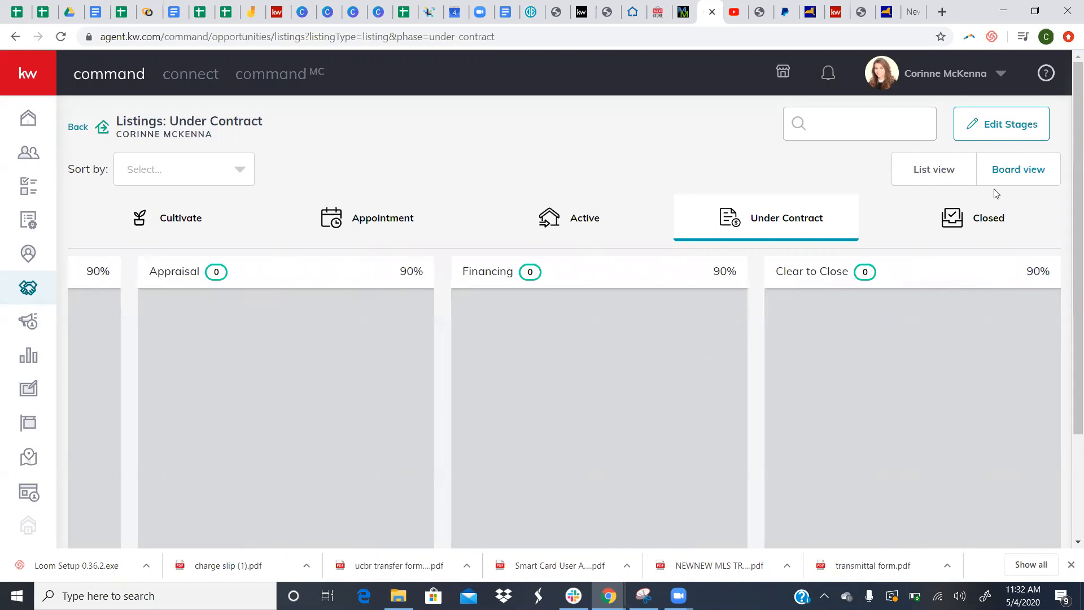
{"action": "left_click", "coordinate": [945, 222]}
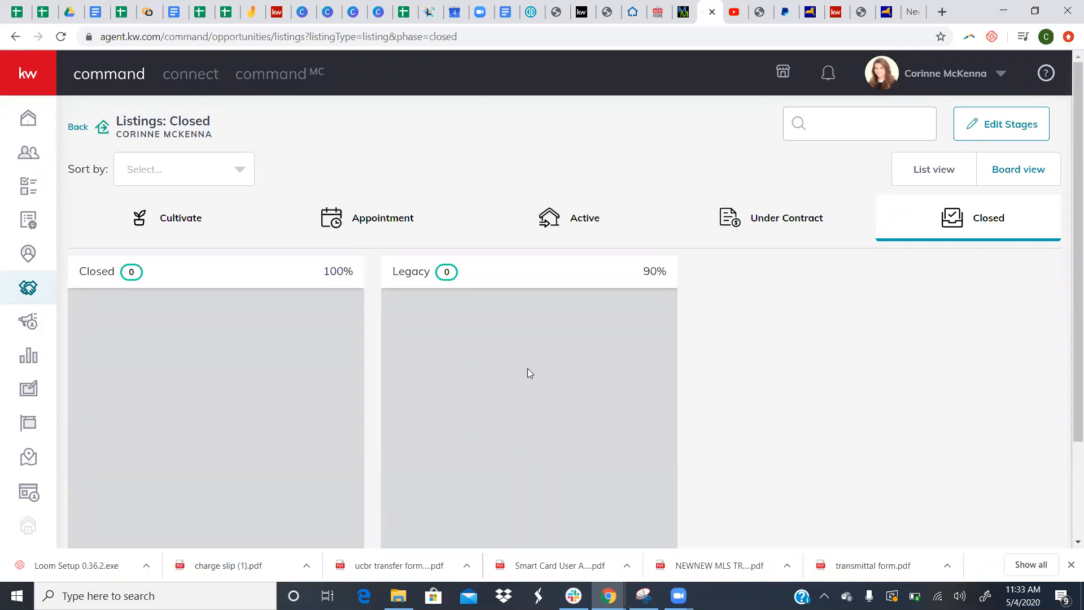
- Go back through the phase tabs to Appointment and display its opportunities in List view
{"action": "left_click", "coordinate": [790, 226]}
{"action": "left_click", "coordinate": [582, 212]}
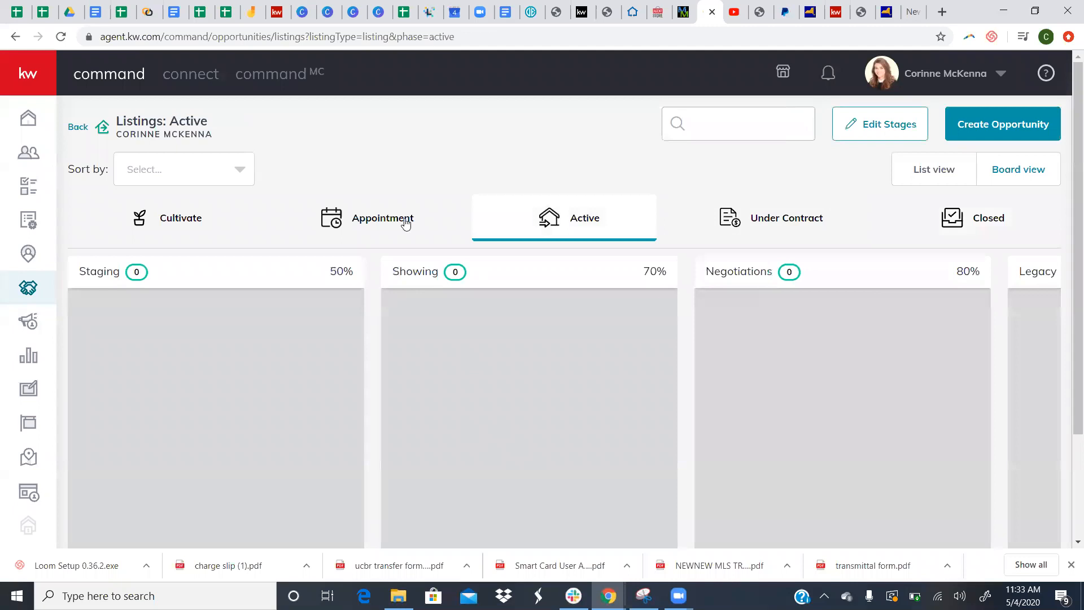
{"action": "left_click", "coordinate": [351, 226]}
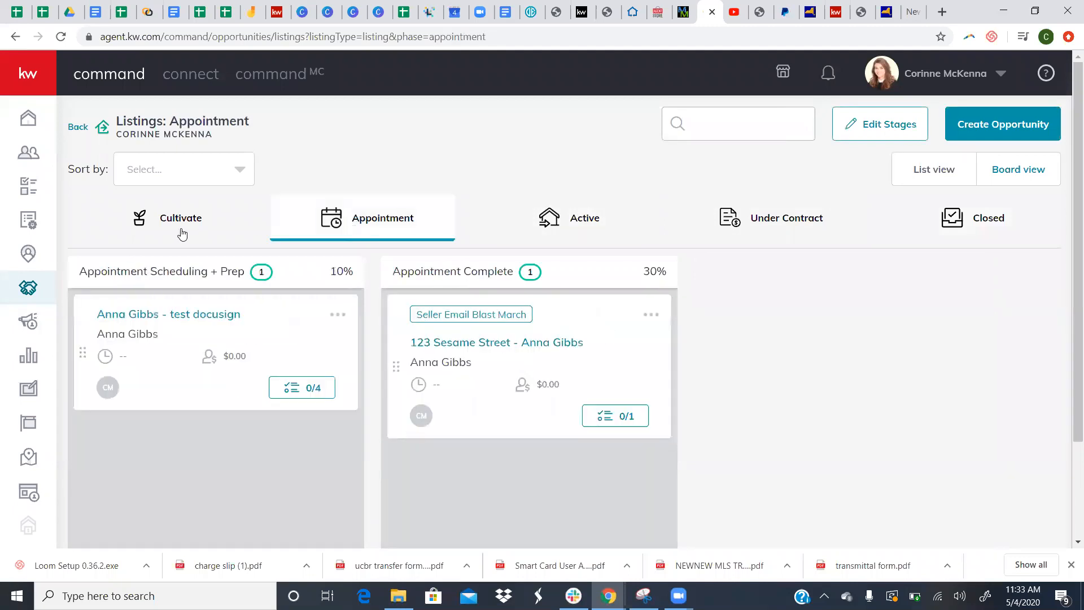
{"action": "left_click", "coordinate": [181, 232]}
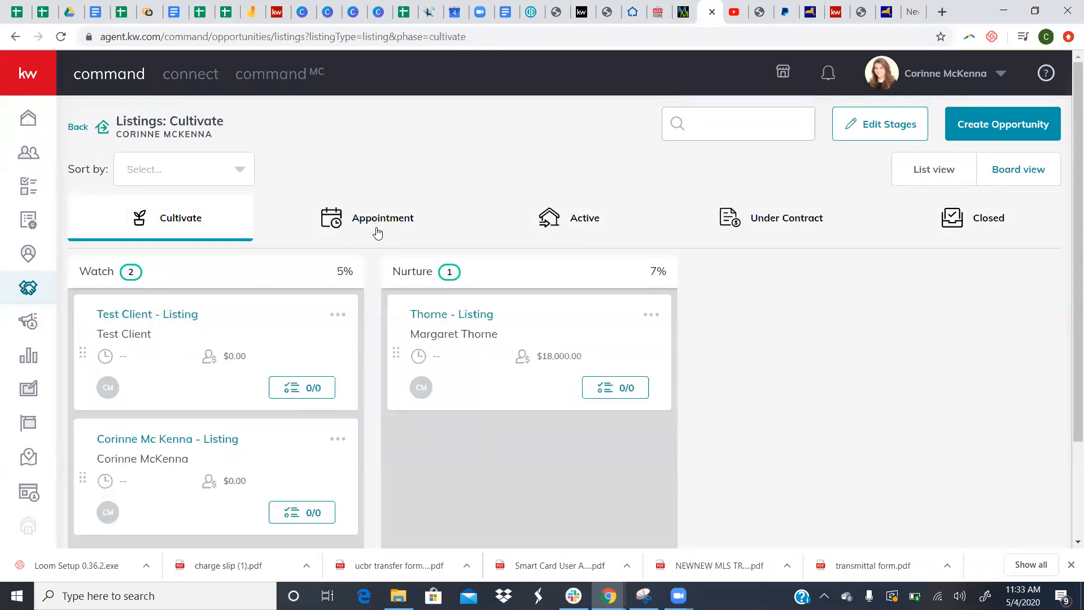
{"action": "left_click", "coordinate": [377, 232]}
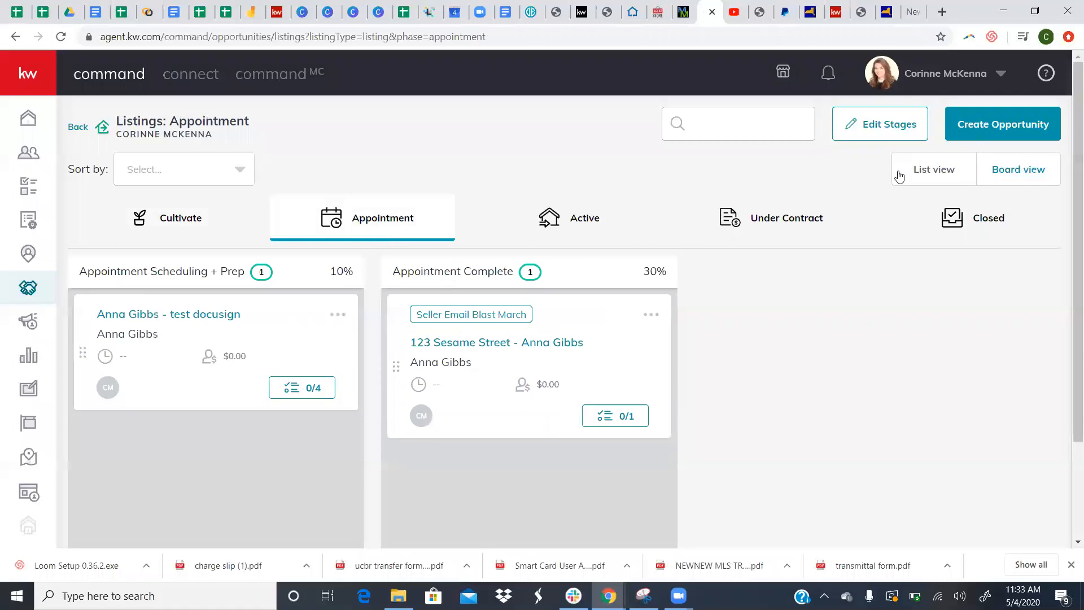
{"action": "left_click", "coordinate": [939, 176]}
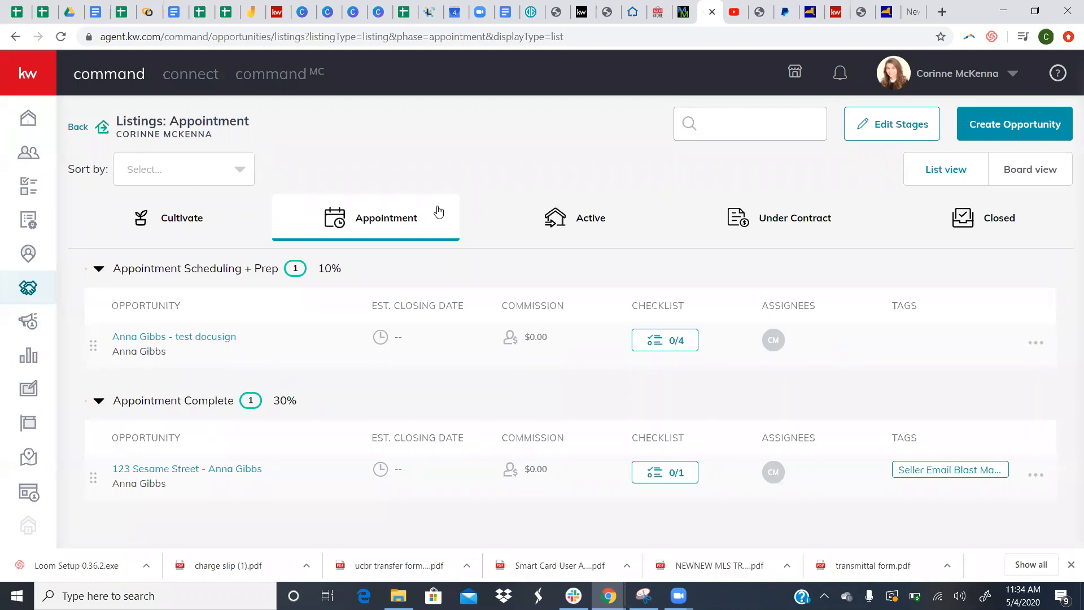
- Open the 123 Sesame Street opportunity details, then go back to the Appointment listings
{"action": "left_click", "coordinate": [677, 338]}
{"action": "left_click", "coordinate": [236, 470]}
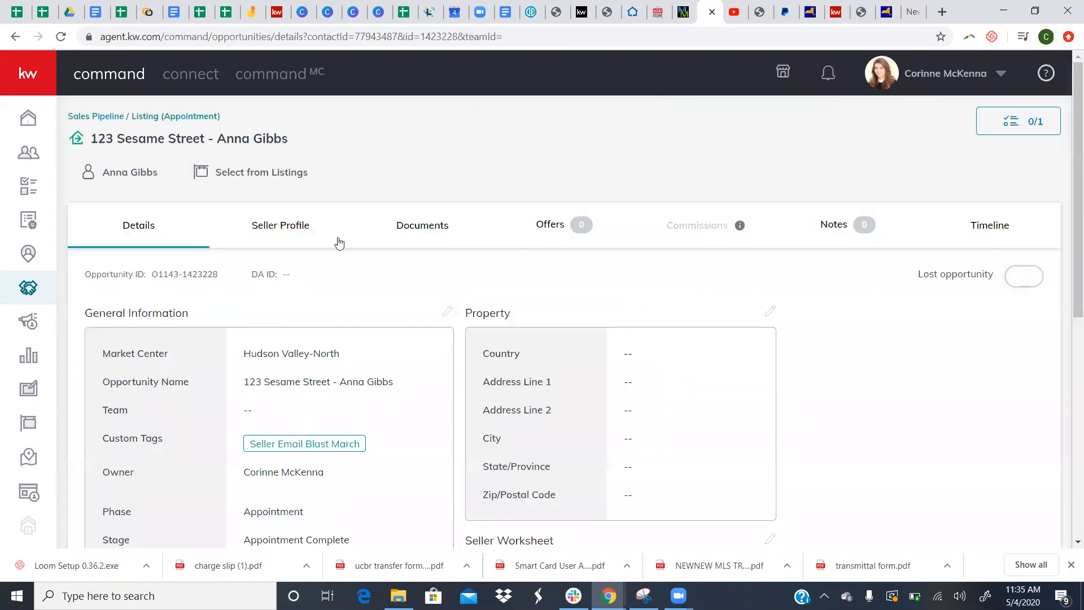
{"action": "left_click", "coordinate": [15, 37]}
- Review the 123 Sesame Street checklist, toggling completed items and stepping through stages to Legacy
{"action": "left_click", "coordinate": [664, 472]}
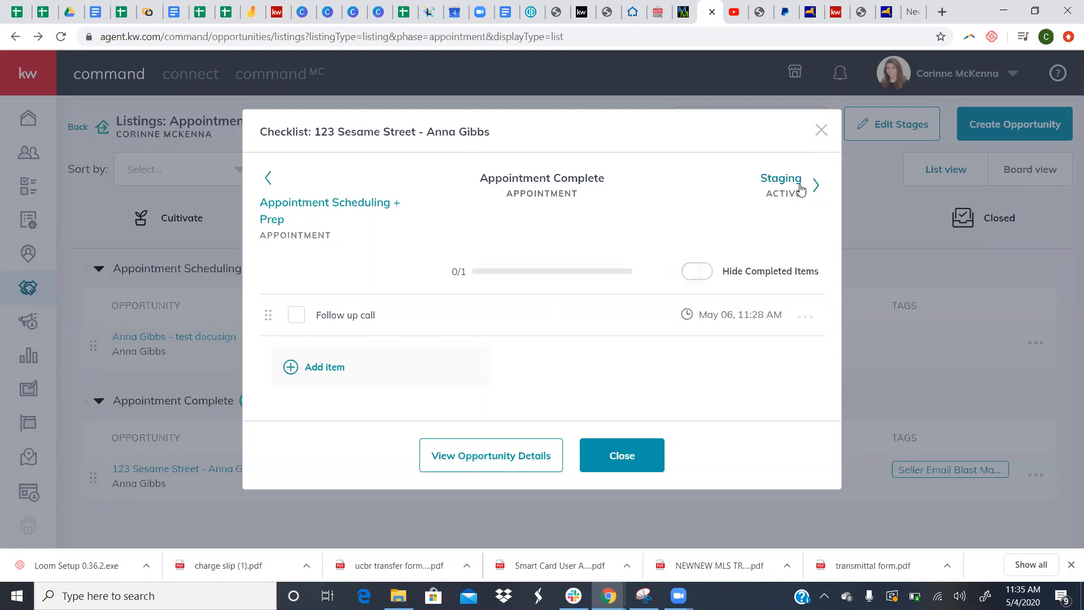
{"action": "left_click", "coordinate": [702, 272]}
{"action": "left_click", "coordinate": [703, 272]}
{"action": "left_click", "coordinate": [798, 180]}
{"action": "left_click", "coordinate": [798, 180]}
{"action": "left_click", "coordinate": [798, 181]}
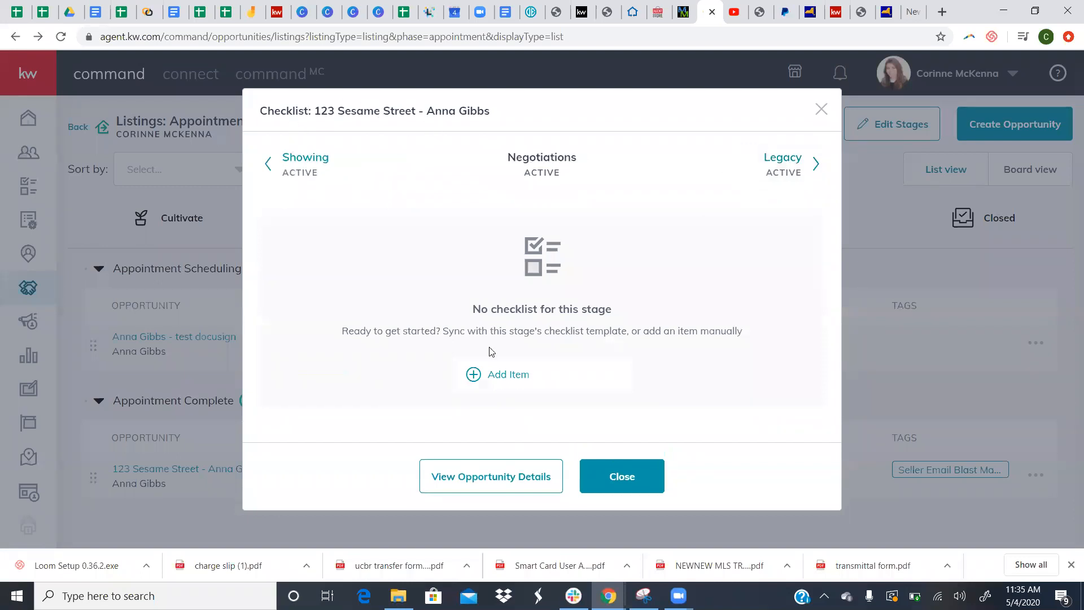
{"action": "left_click", "coordinate": [789, 169]}
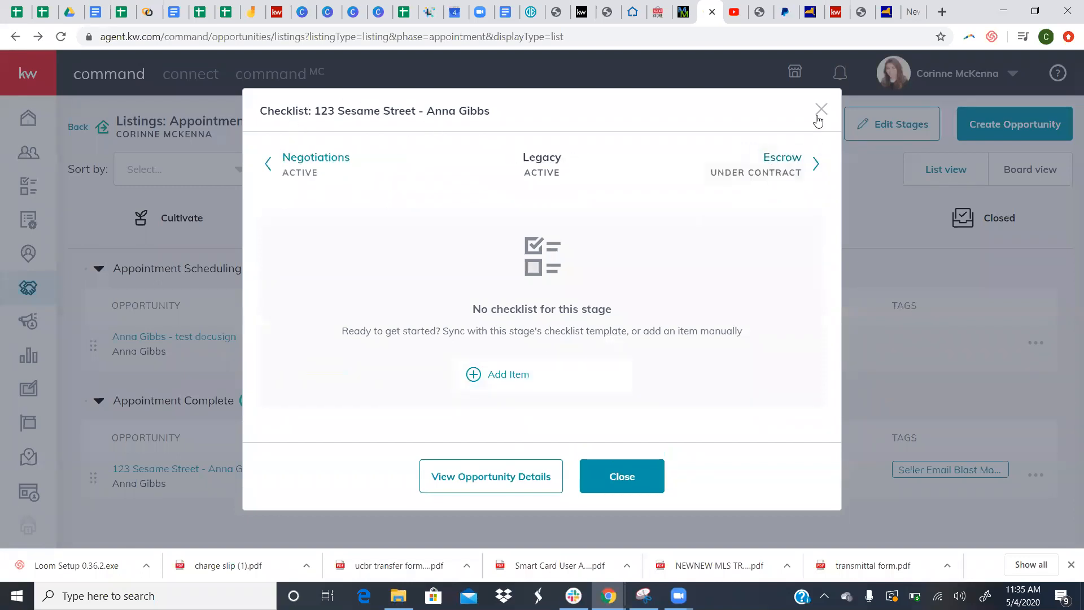
{"action": "left_click", "coordinate": [819, 112]}
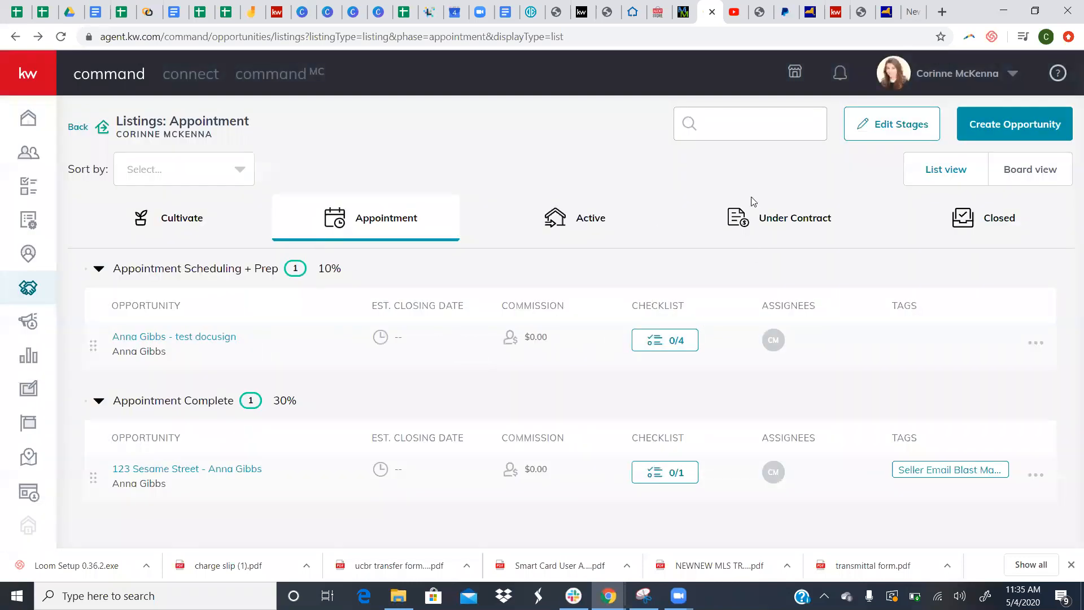
- Glance at the Appointment stage settings, return to the listings, and bring the Zoom window forward
{"action": "left_click", "coordinate": [888, 138]}
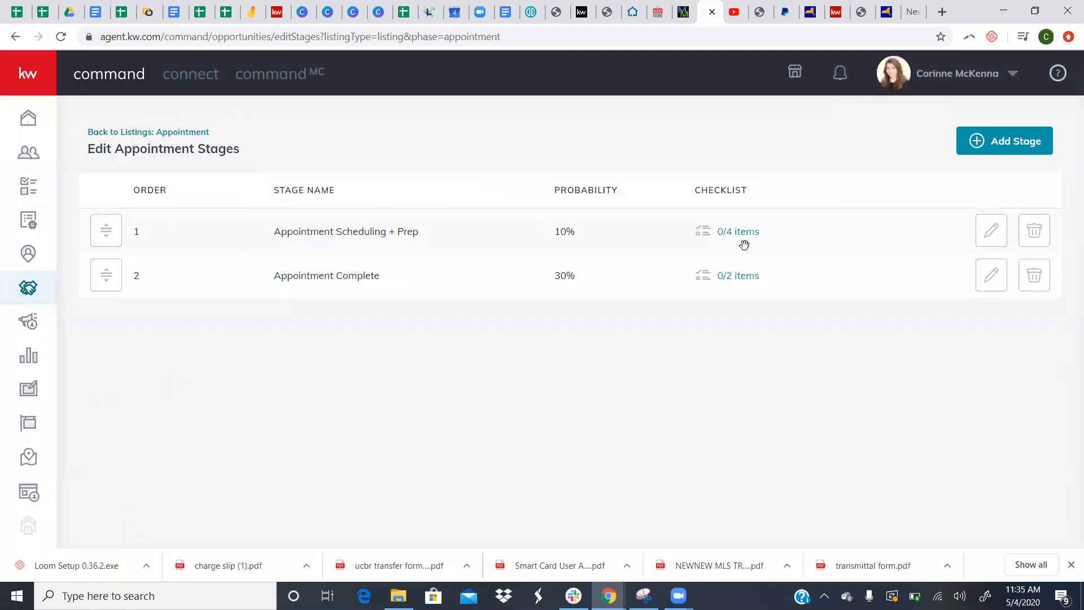
{"action": "left_click", "coordinate": [15, 36]}
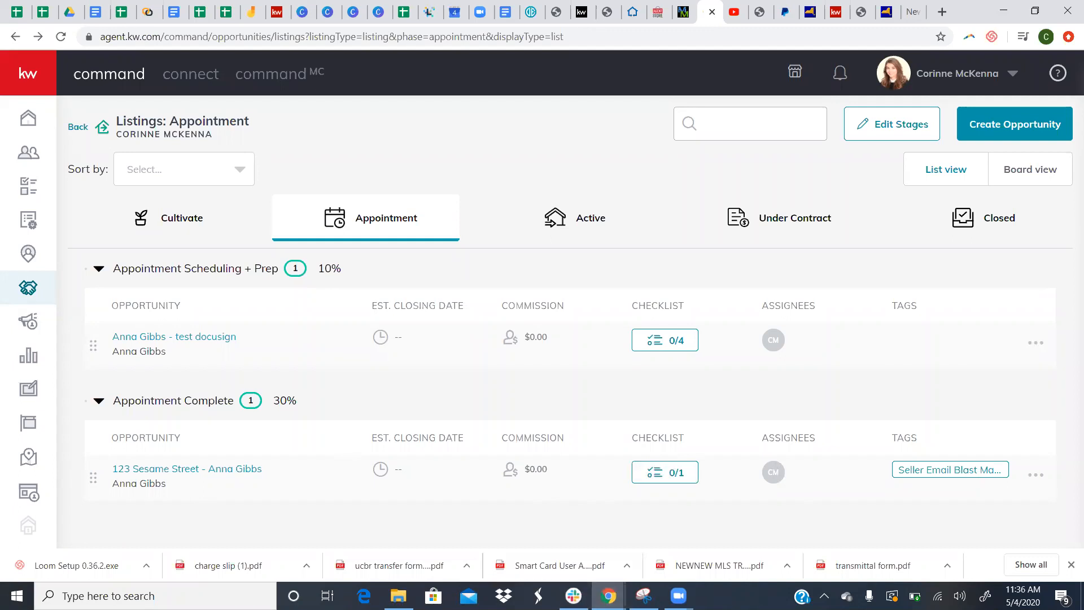
{"action": "mouse_move", "coordinate": [678, 596]}
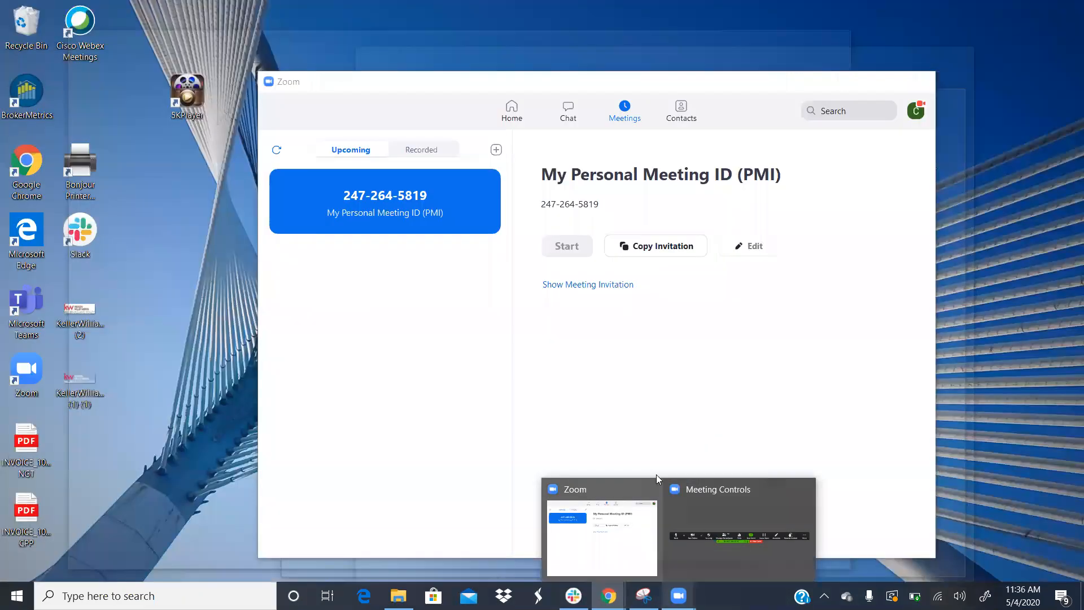
{"action": "left_click", "coordinate": [647, 511]}
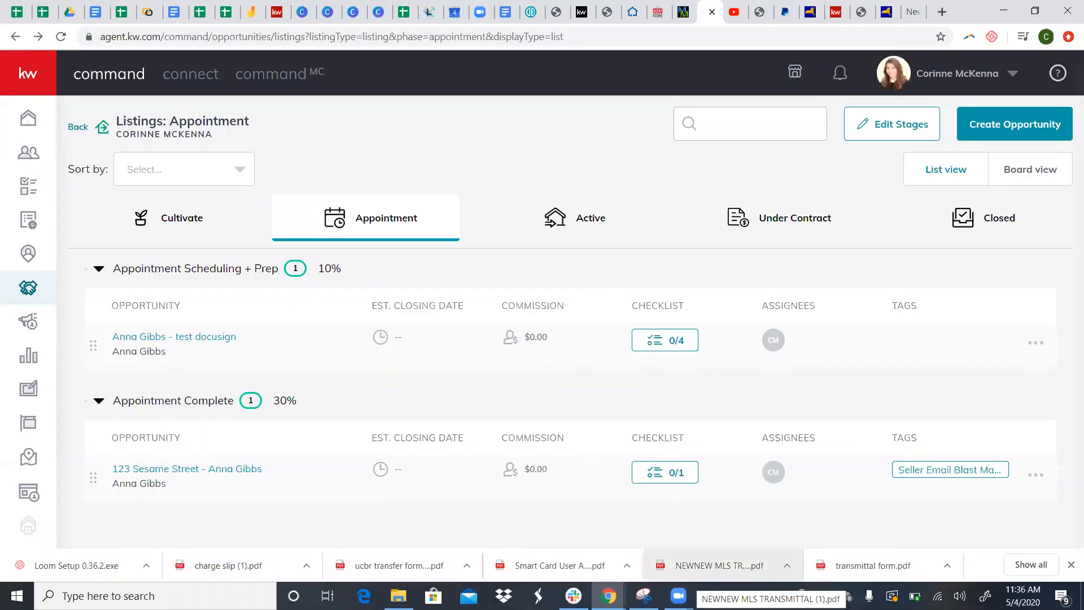
- Inspect the Appointment Scheduling + Prep checklist template in the Appointment stage settings
{"action": "mouse_move", "coordinate": [679, 594]}
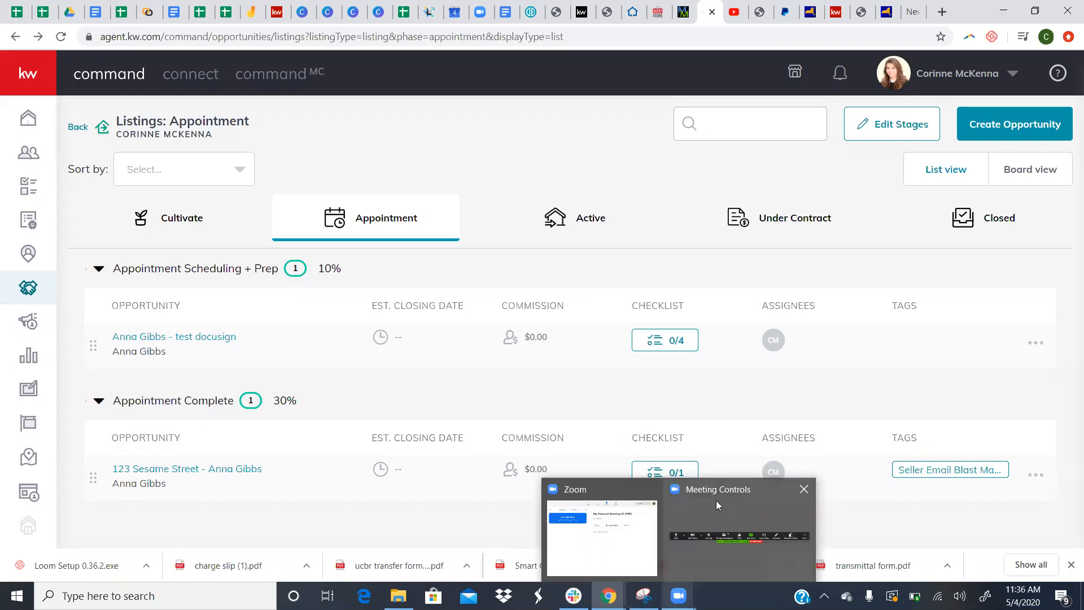
{"action": "mouse_move", "coordinate": [710, 497]}
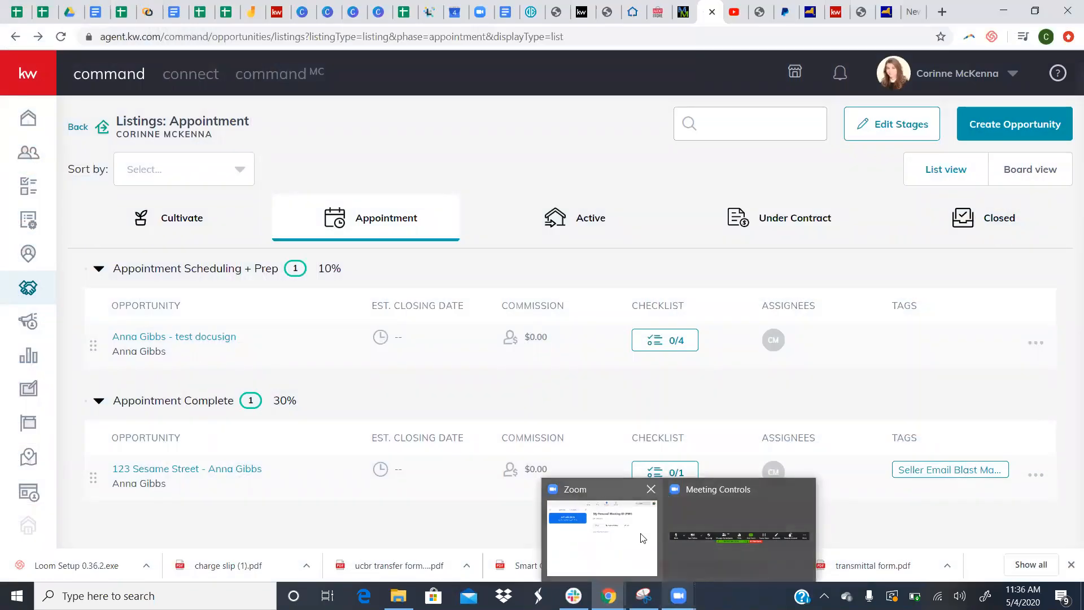
{"action": "mouse_move", "coordinate": [639, 536]}
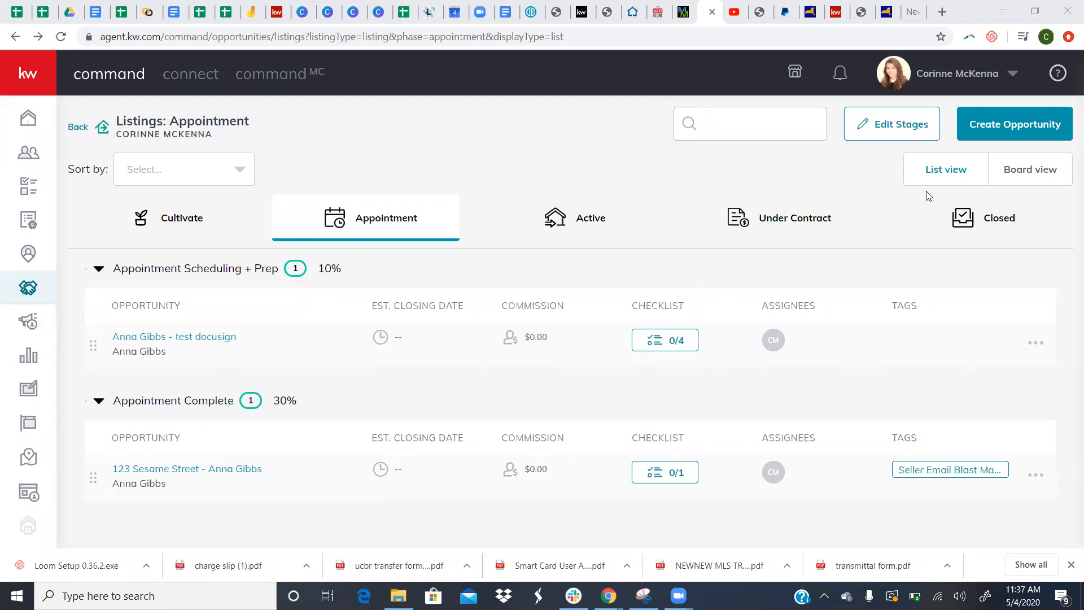
{"action": "left_click", "coordinate": [904, 131]}
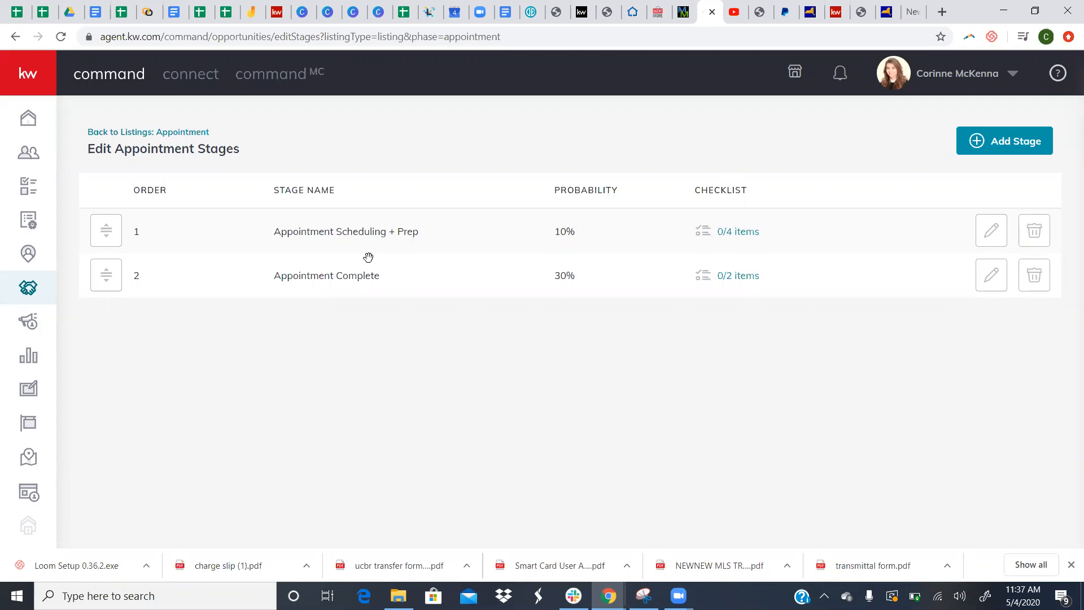
{"action": "left_click", "coordinate": [741, 235]}
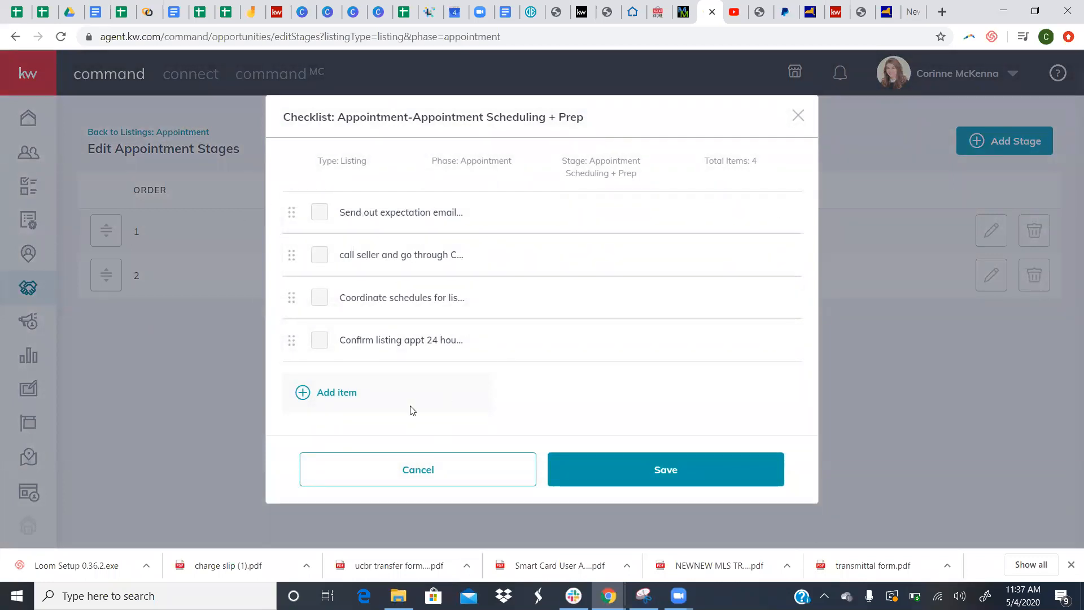
{"action": "left_click", "coordinate": [782, 215]}
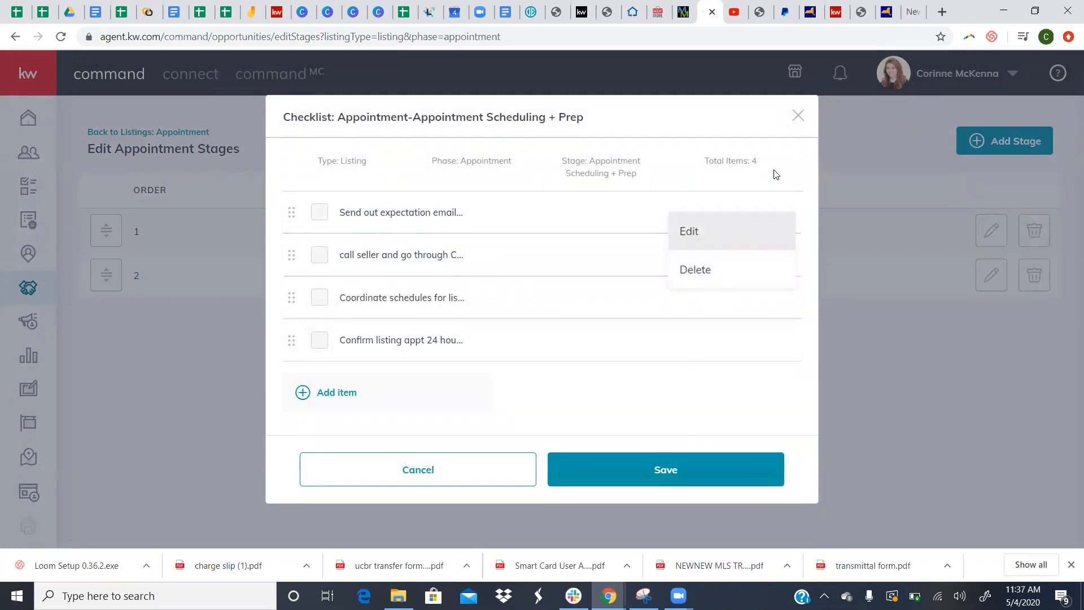
{"action": "left_click", "coordinate": [669, 477]}
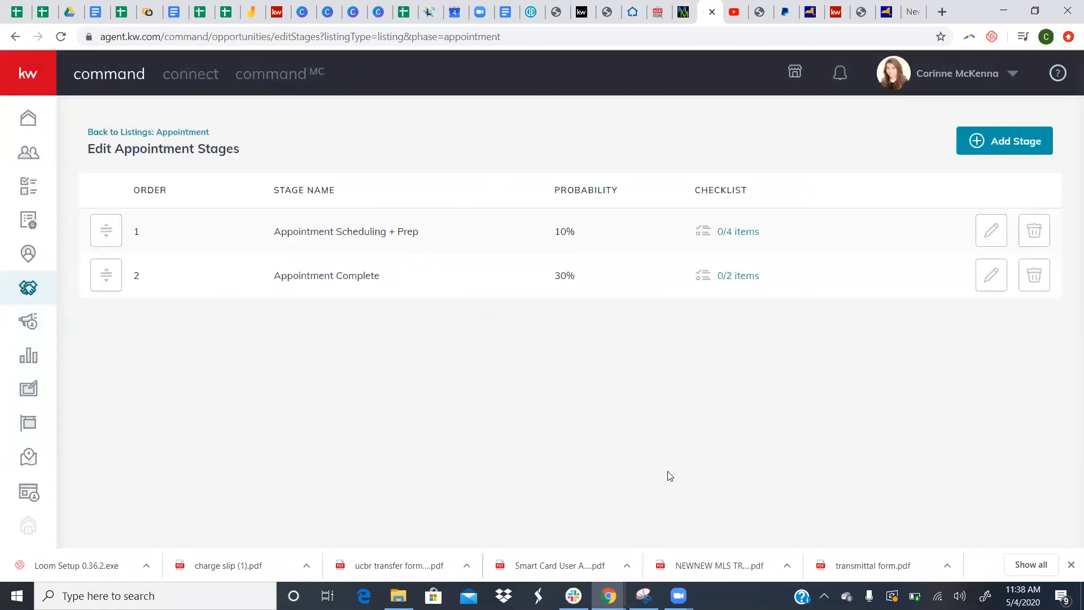
{"action": "left_click", "coordinate": [153, 132]}
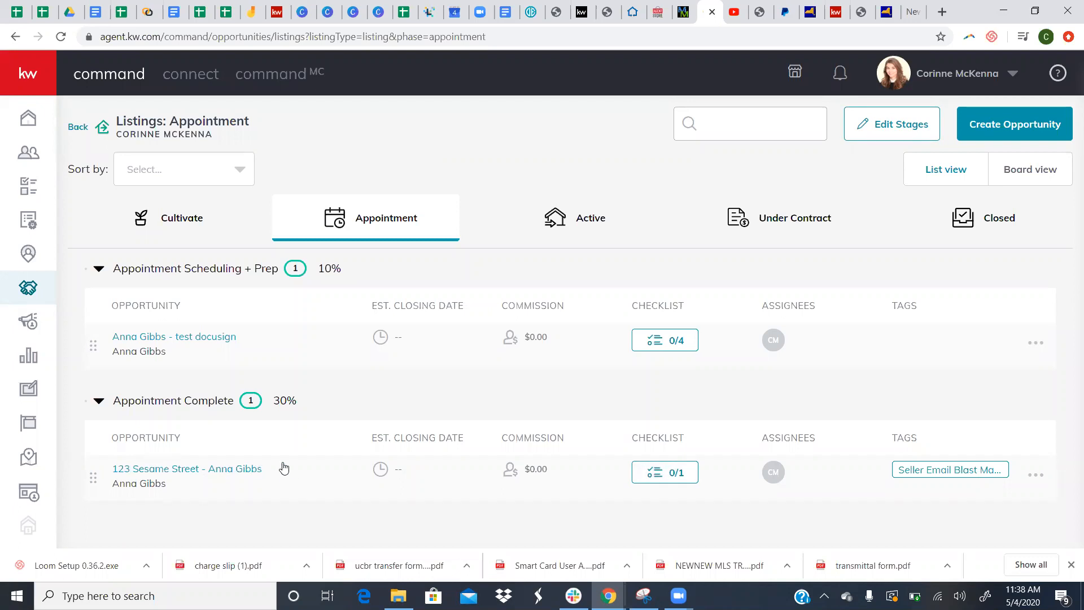
- Draft an 'Organize Painters' item due May 15 in the 123 Sesame Street checklist, leaving it unsaved
{"action": "left_click", "coordinate": [662, 480]}
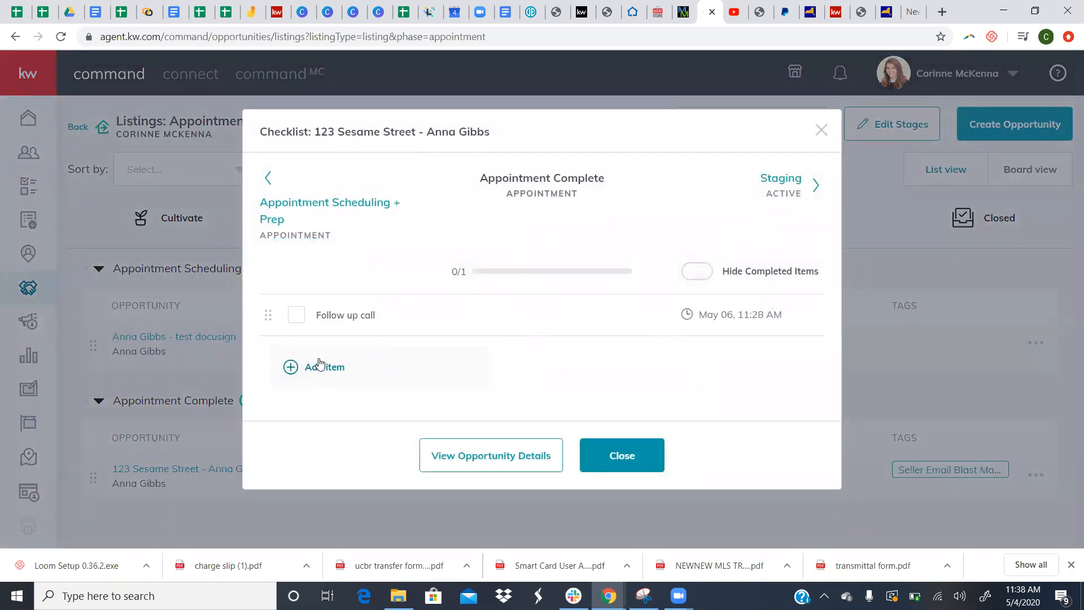
{"action": "left_click", "coordinate": [319, 364]}
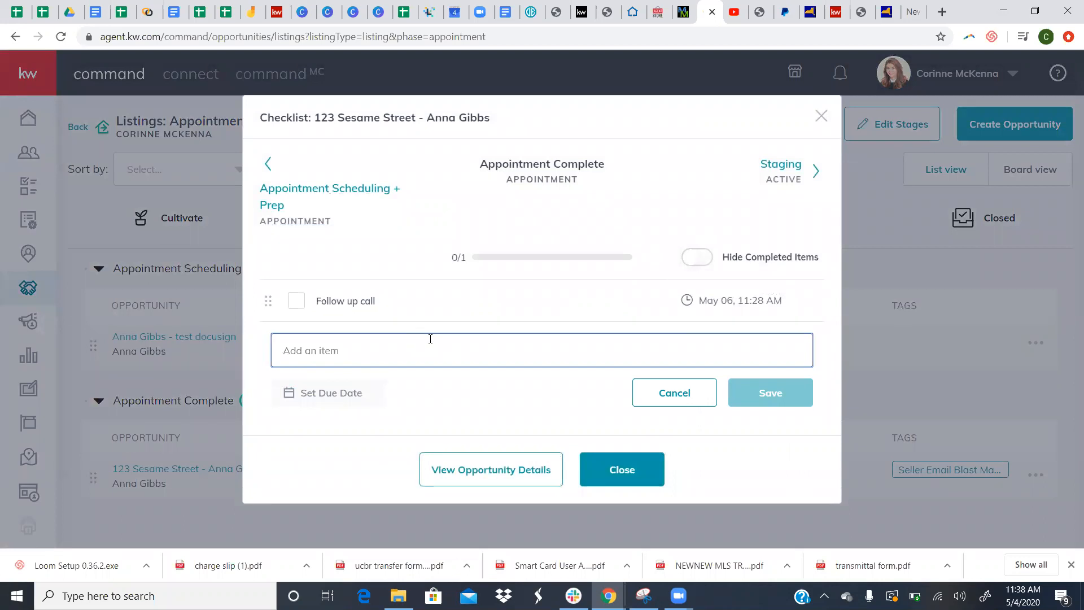
{"action": "type", "text": "Organize Painters"}
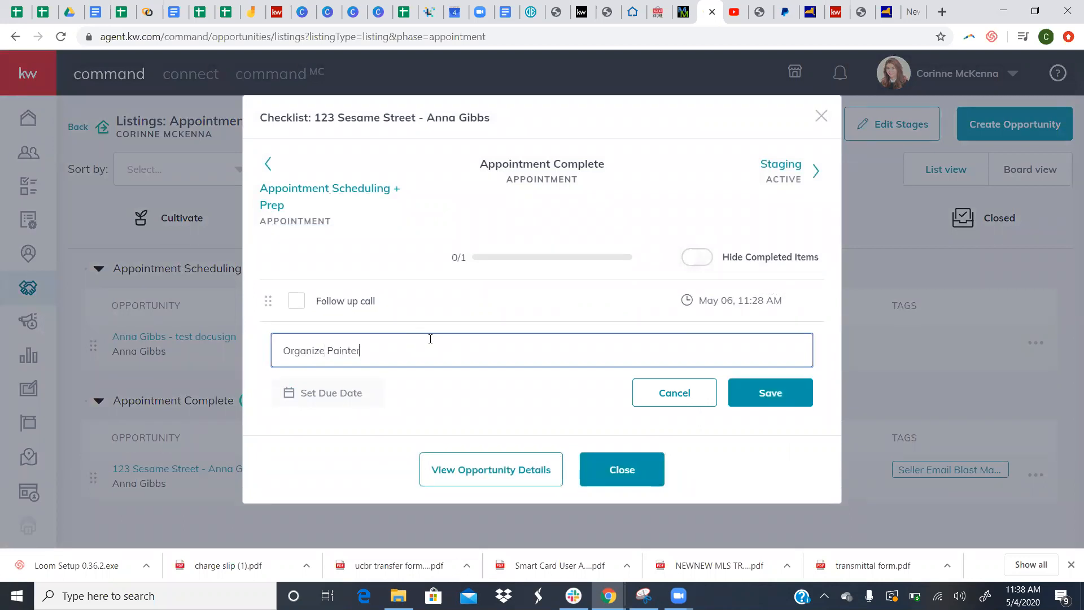
{"action": "left_click", "coordinate": [364, 394]}
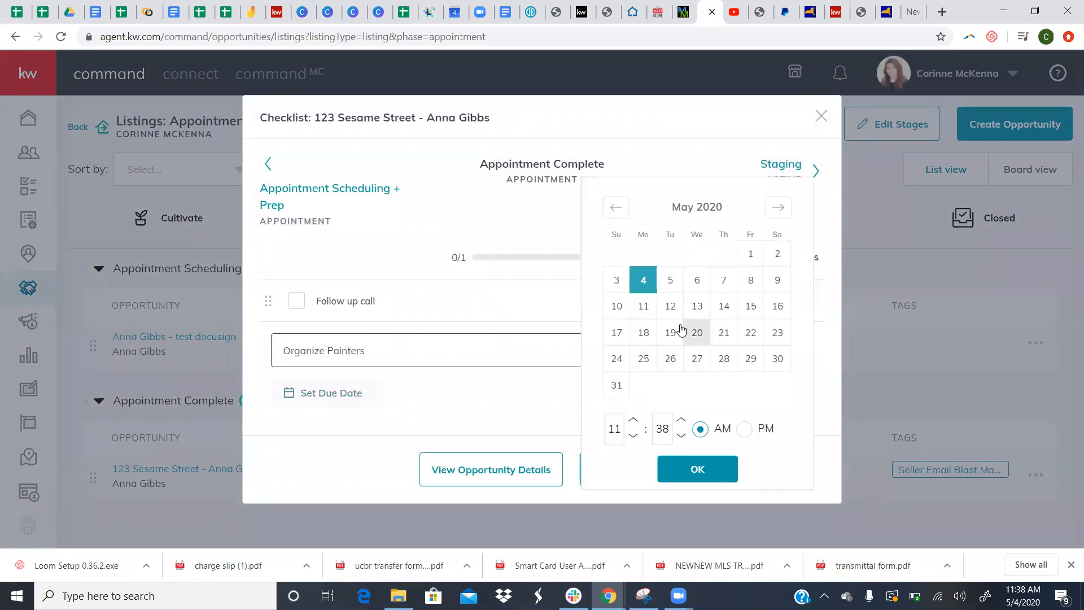
{"action": "left_click", "coordinate": [741, 310]}
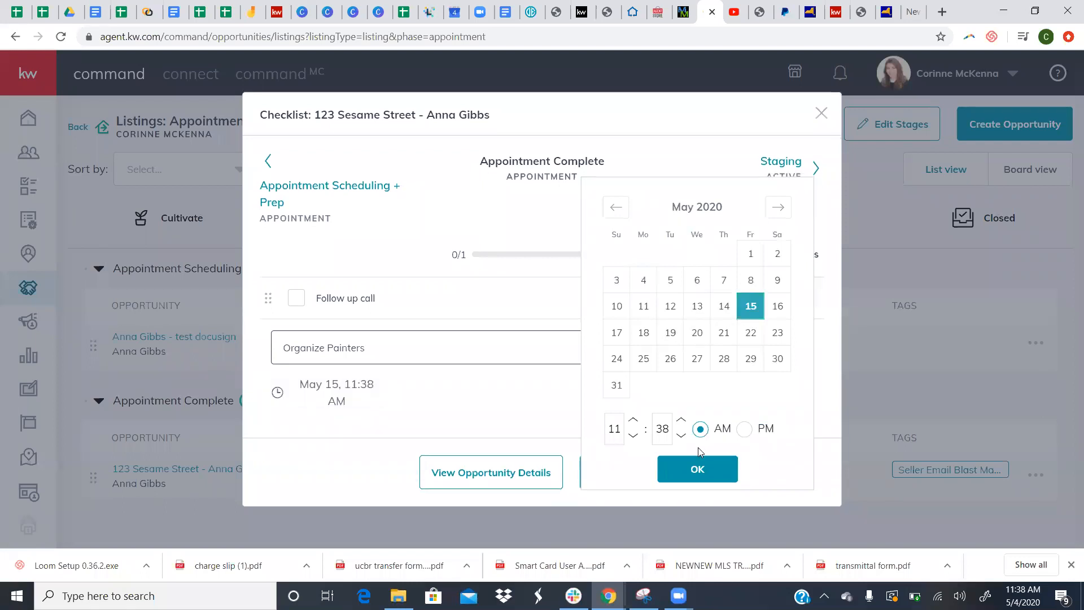
{"action": "left_click", "coordinate": [698, 470]}
{"action": "left_click", "coordinate": [626, 476]}
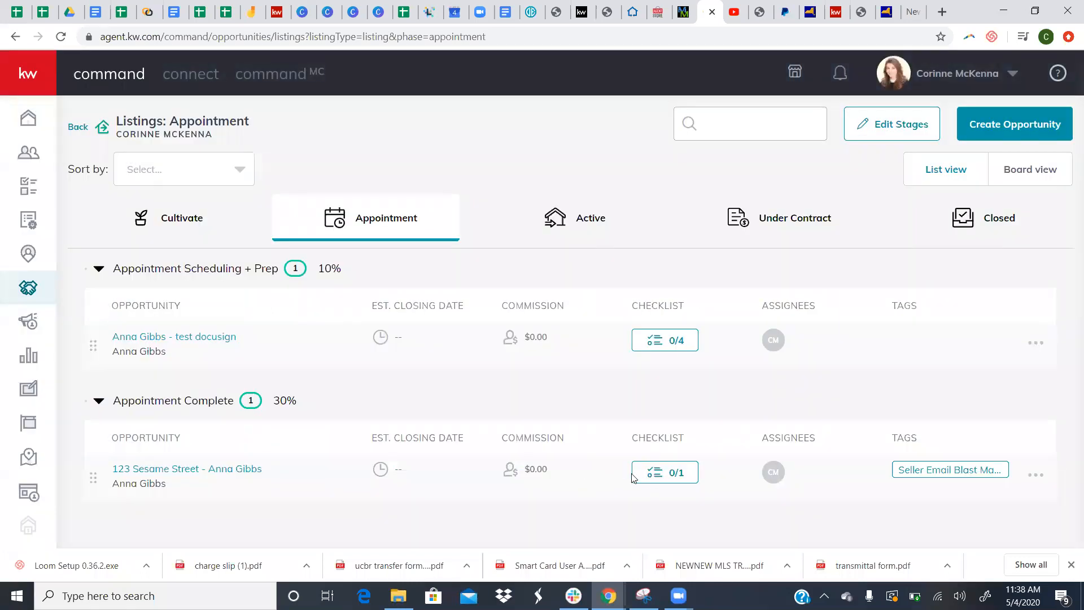
{"action": "left_click", "coordinate": [658, 474]}
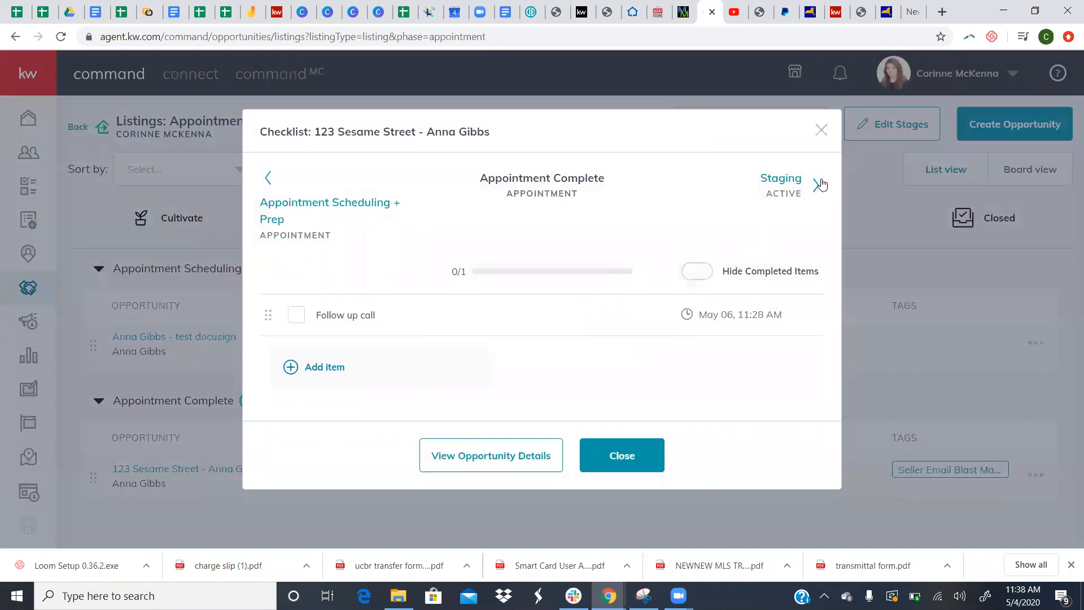
{"action": "left_click", "coordinate": [822, 132]}
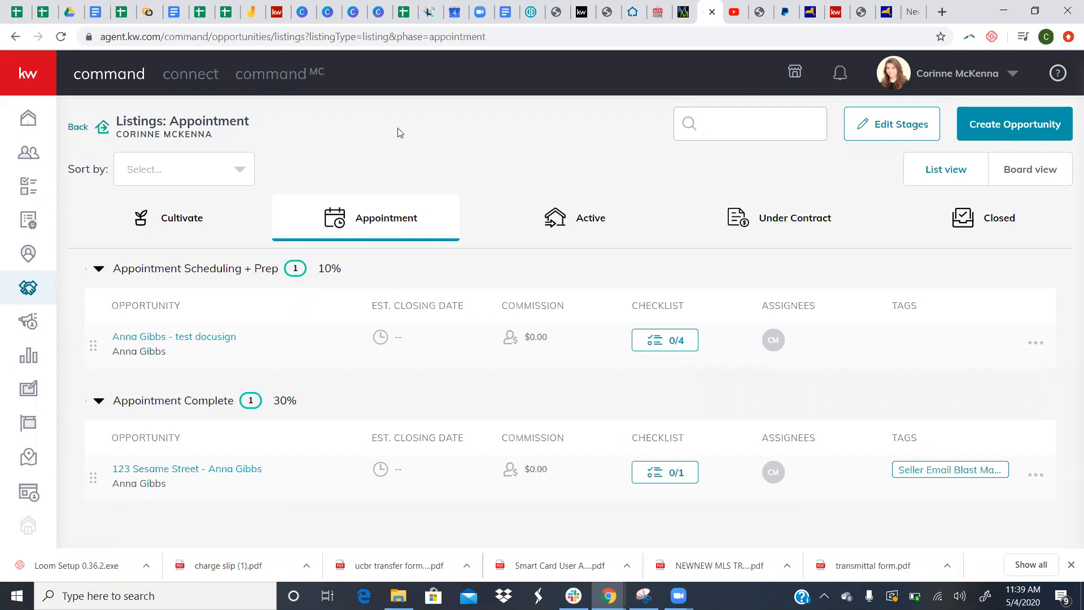
- Switch to the Cultivate phase listings and open the Thorne listing's checklist
{"action": "left_click", "coordinate": [181, 224]}
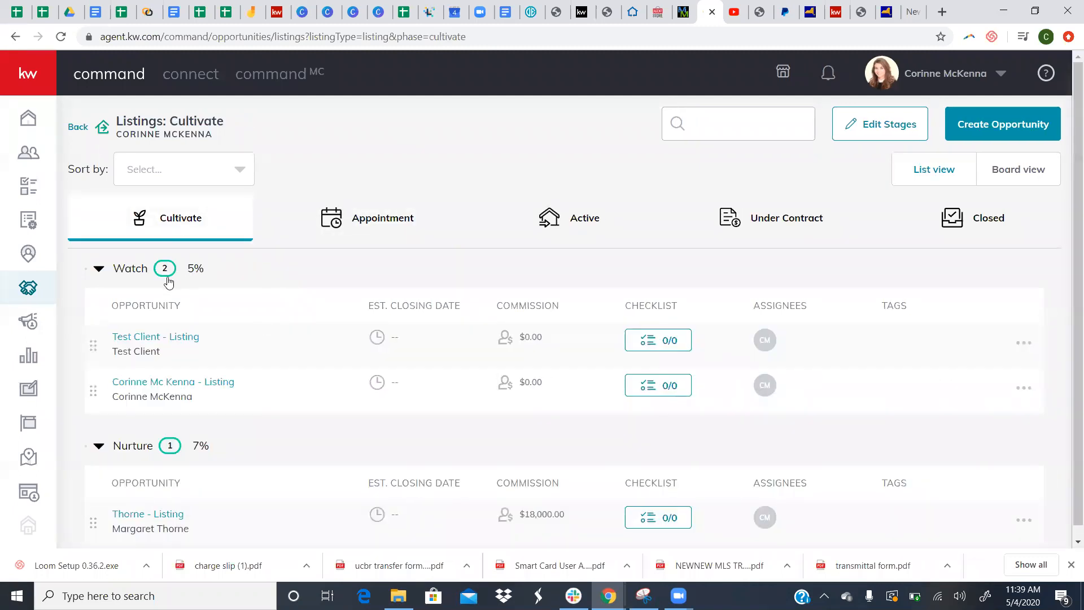
{"action": "scroll", "coordinate": [244, 450], "scroll_direction": "down", "scroll_amount": 1}
{"action": "scroll", "coordinate": [266, 395], "scroll_direction": "up", "scroll_amount": 1}
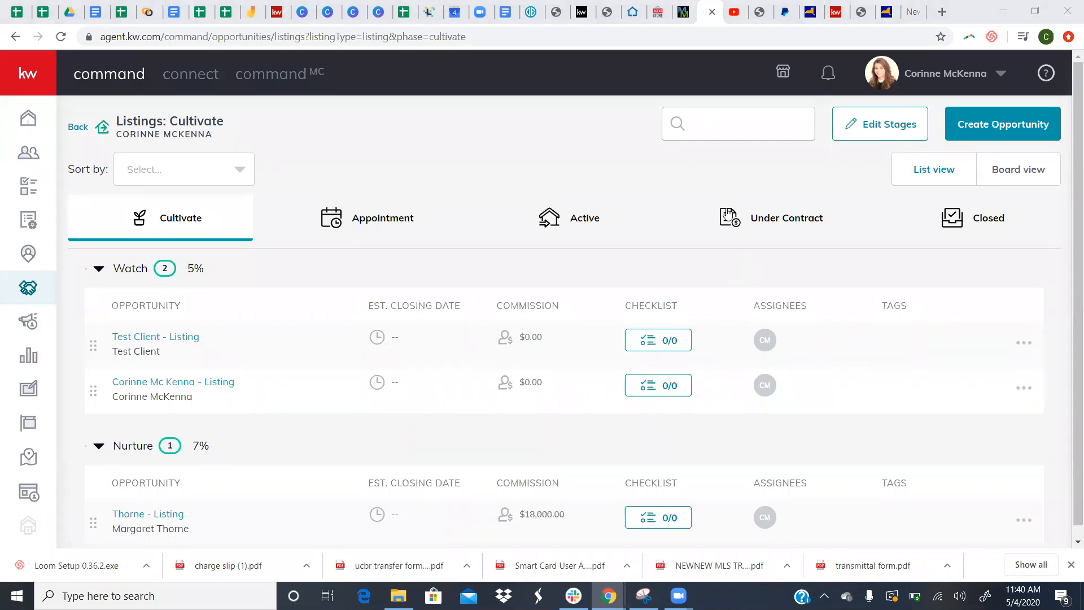
{"action": "scroll", "coordinate": [468, 175], "scroll_direction": "down", "scroll_amount": 1}
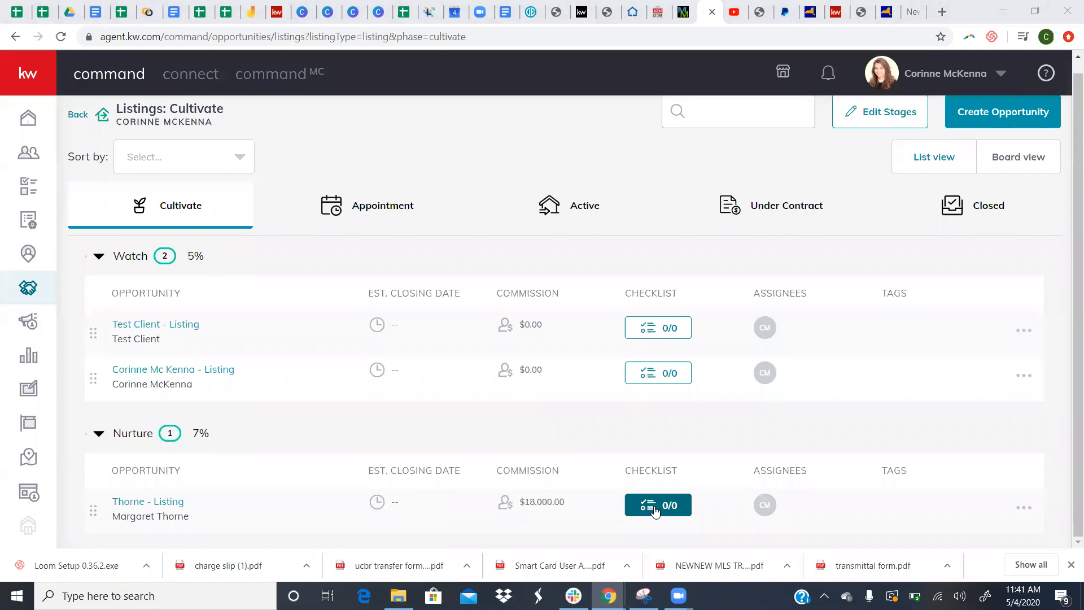
{"action": "left_click", "coordinate": [686, 502]}
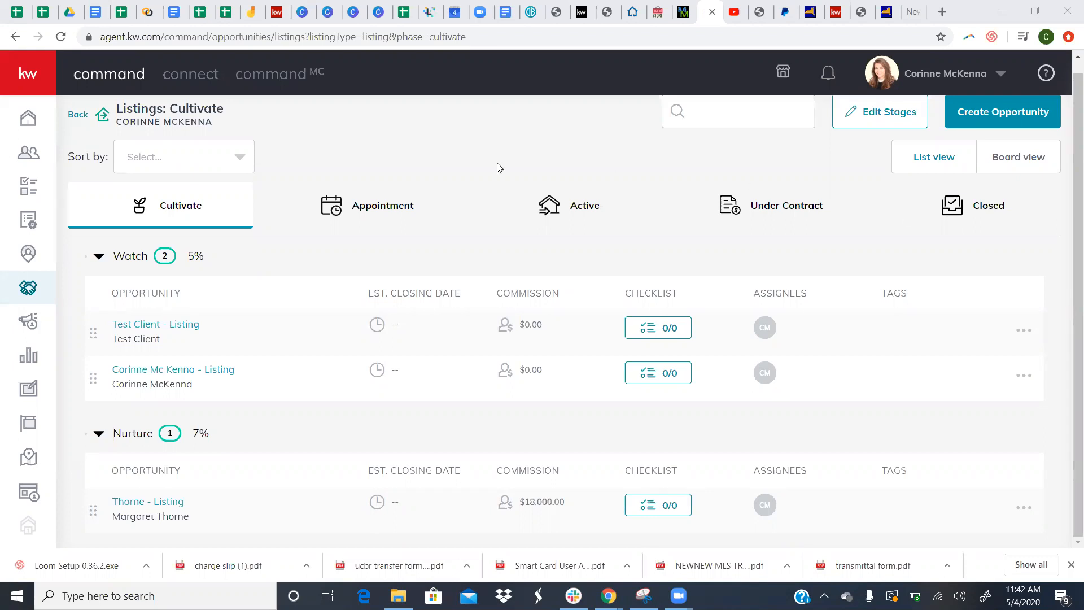
- Return to the opportunities overview and start a new opportunity
{"action": "scroll", "coordinate": [498, 167], "scroll_direction": "up", "scroll_amount": 1}
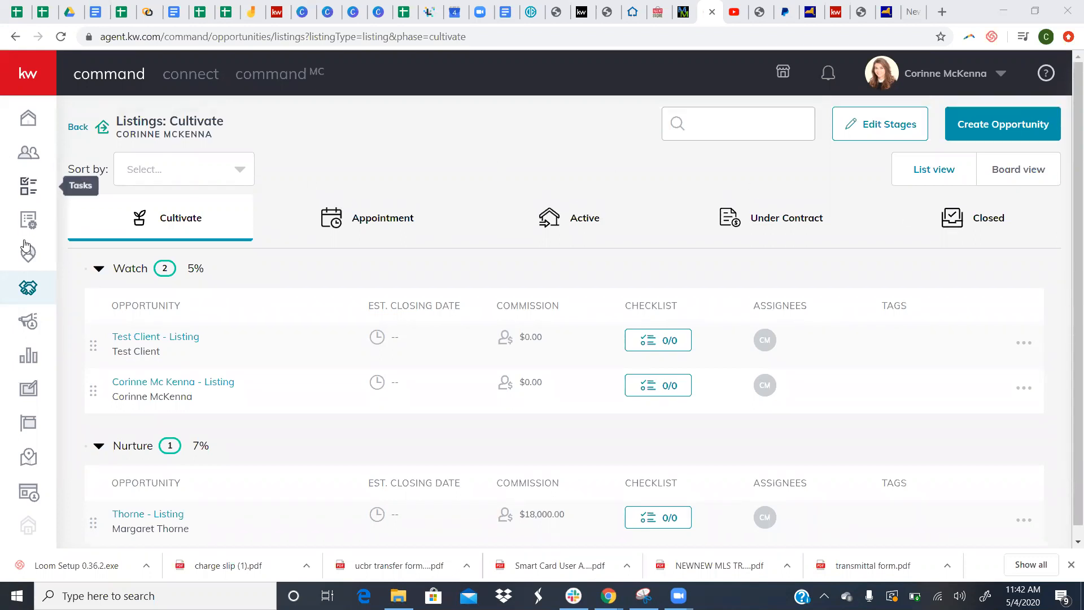
{"action": "left_click", "coordinate": [33, 287]}
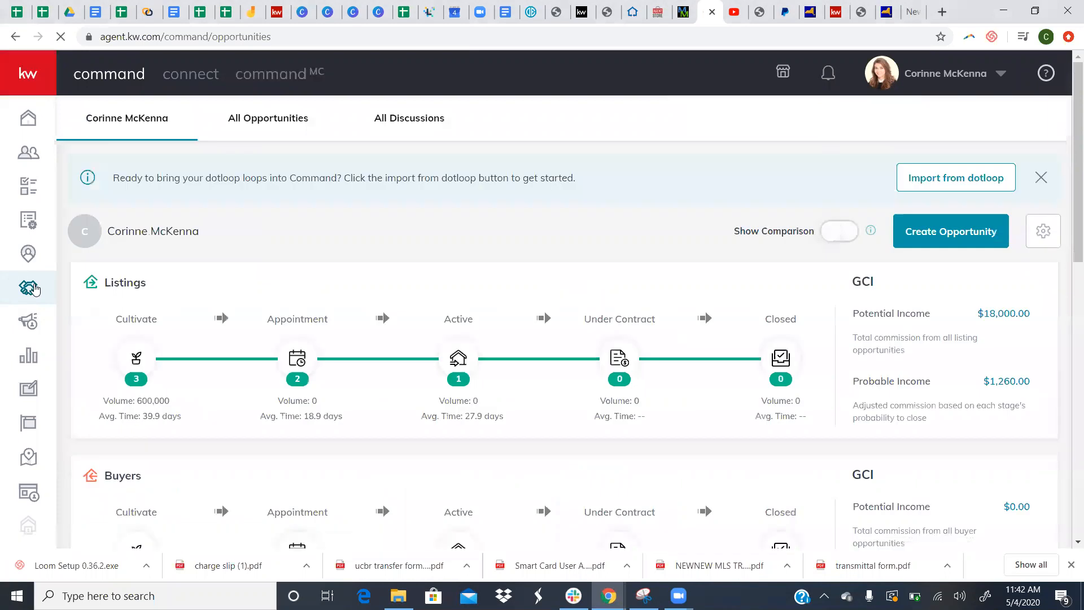
{"action": "left_click", "coordinate": [968, 239]}
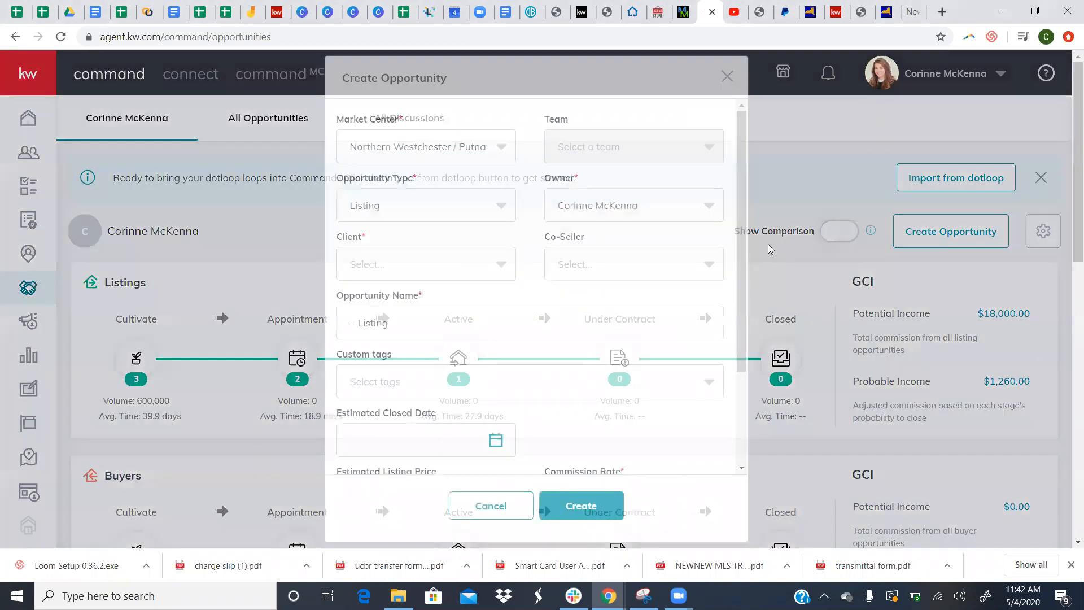
- Set the new opportunity's type to Buyer and its market center to Hudson Valley-North
{"action": "left_click", "coordinate": [497, 204]}
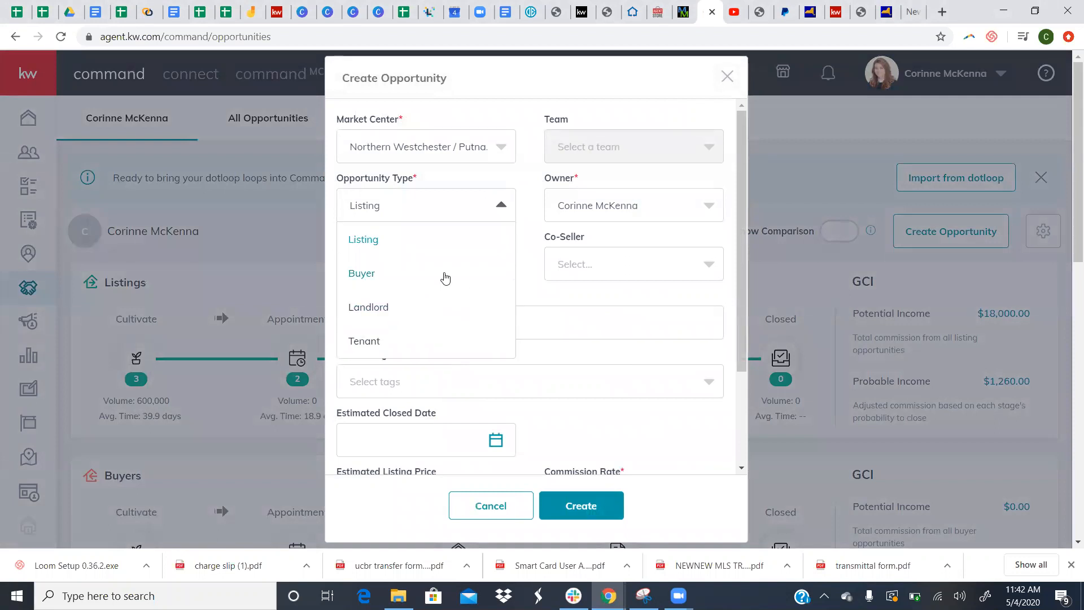
{"action": "left_click", "coordinate": [444, 277]}
{"action": "left_click", "coordinate": [476, 148]}
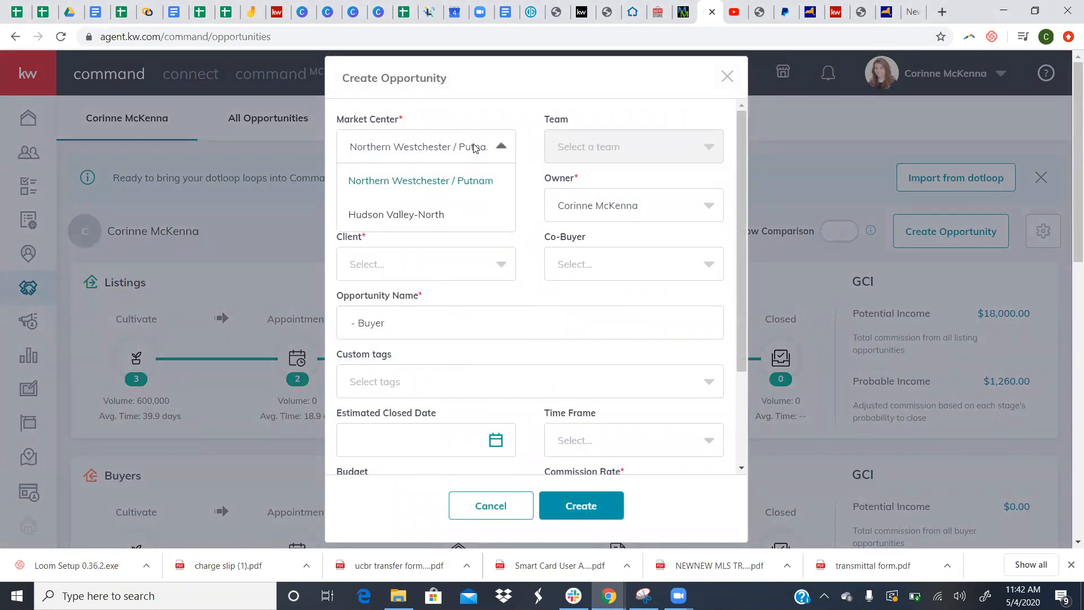
{"action": "left_click", "coordinate": [469, 215]}
{"action": "scroll", "coordinate": [489, 290], "scroll_direction": "down", "scroll_amount": 3}
{"action": "scroll", "coordinate": [489, 289], "scroll_direction": "down", "scroll_amount": 1}
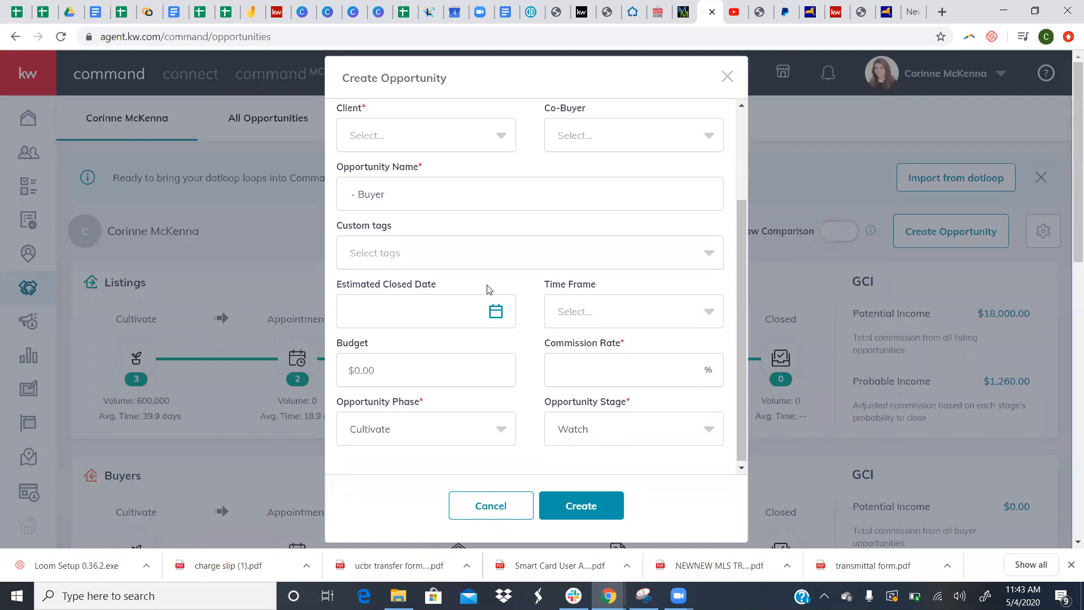
- Close the Create Opportunity form without saving
{"action": "left_click", "coordinate": [730, 80]}
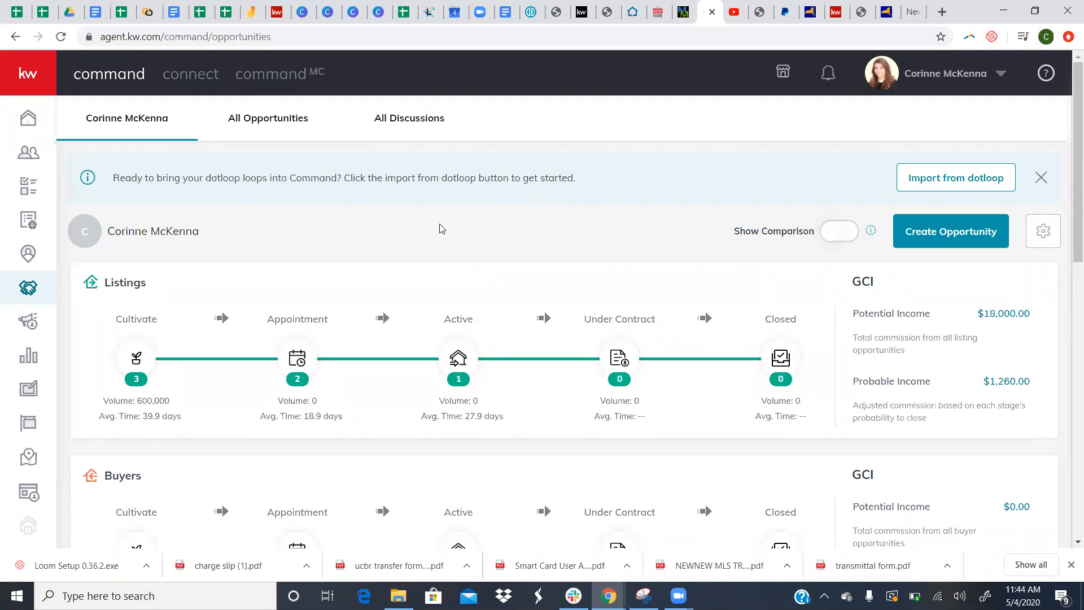
{"action": "left_click", "coordinate": [458, 358]}
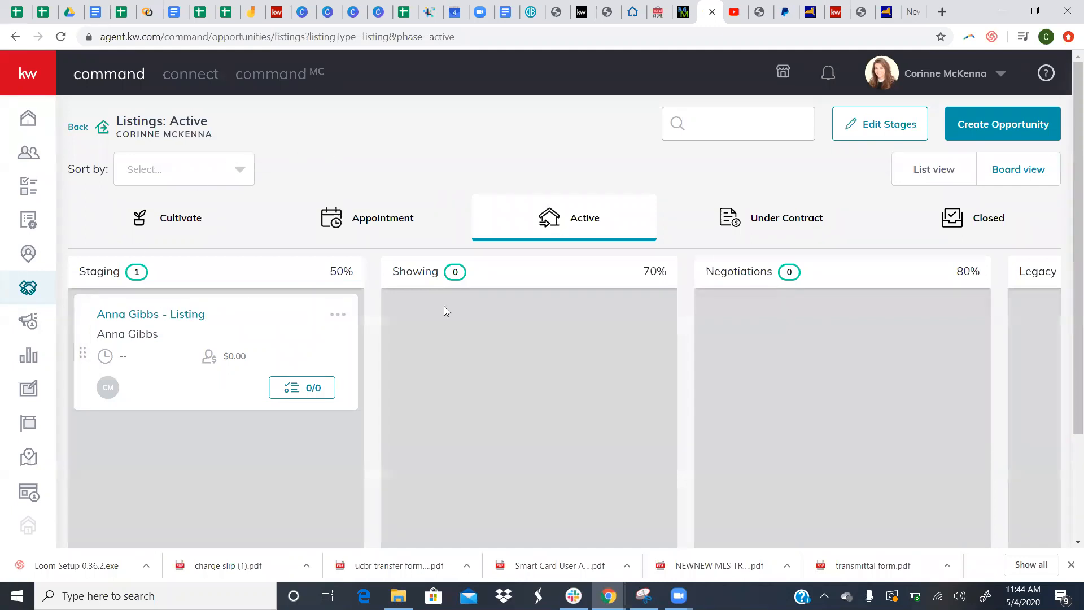
{"action": "left_click", "coordinate": [178, 181]}
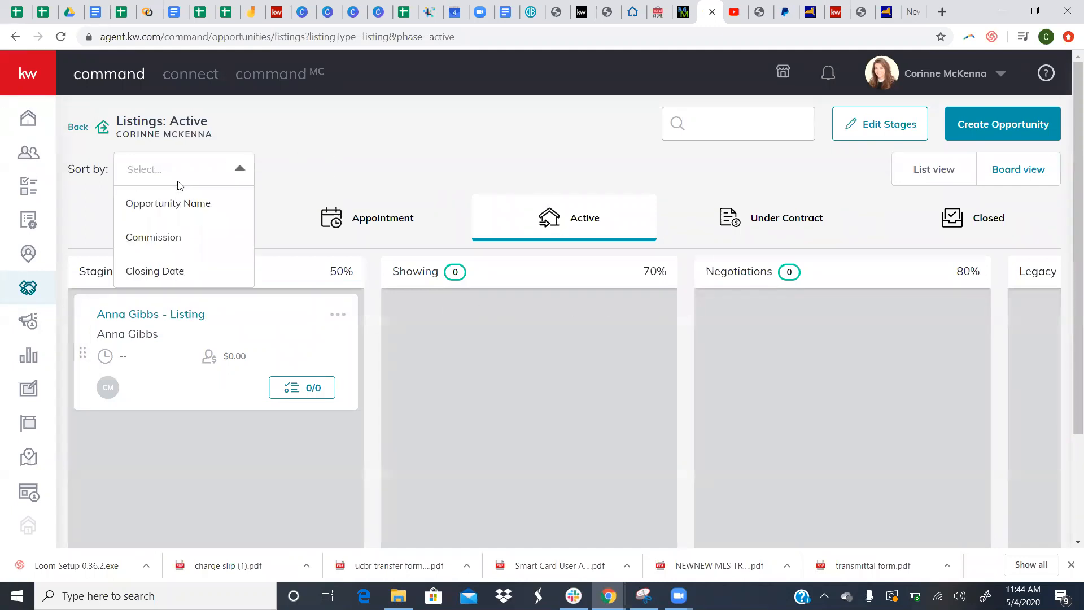
{"action": "left_click", "coordinate": [353, 158]}
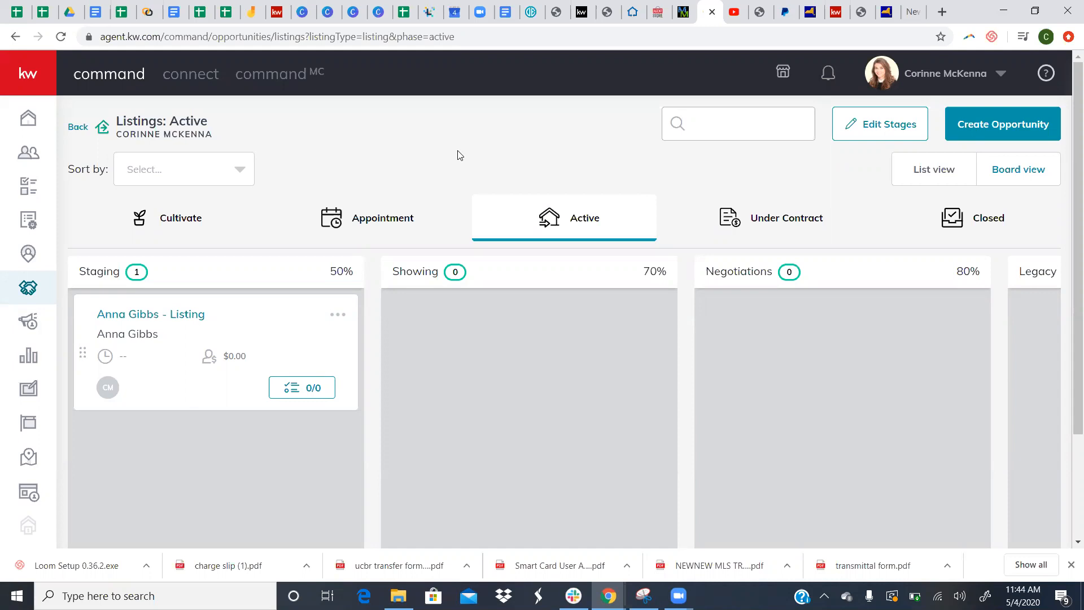
{"action": "left_click", "coordinate": [16, 295]}
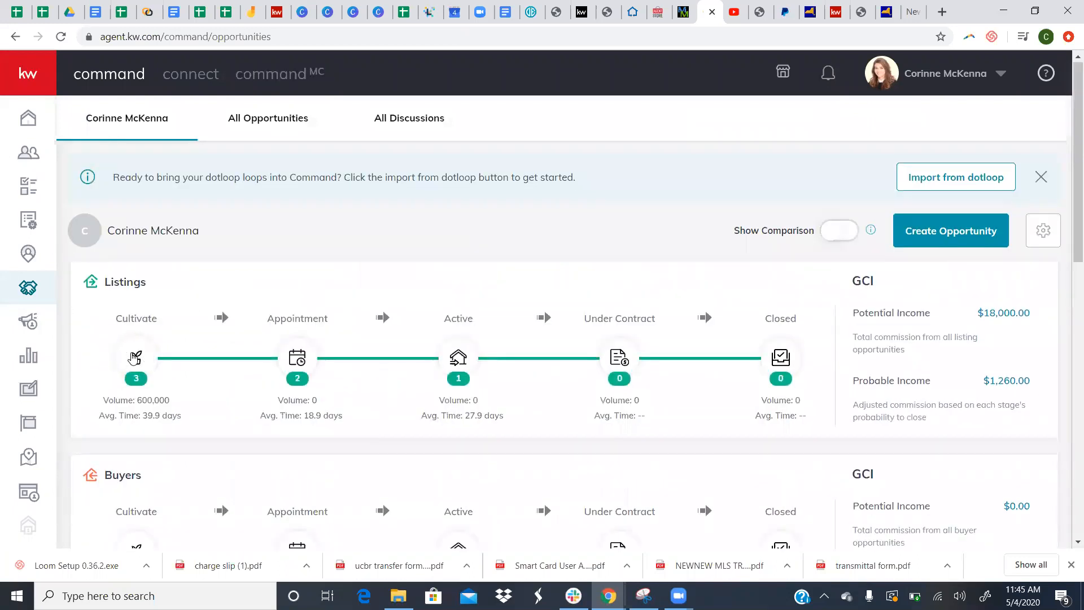
- Move from the Cultivate board through Active to Appointment and open the 123 Sesame Street listing
{"action": "left_click", "coordinate": [133, 354]}
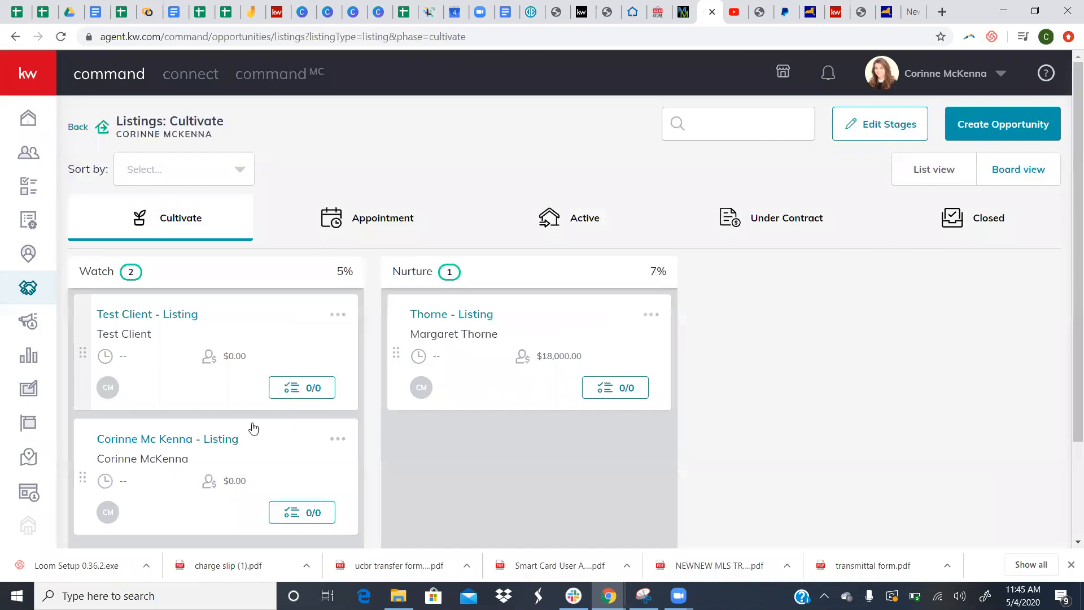
{"action": "scroll", "coordinate": [252, 421], "scroll_direction": "down", "scroll_amount": 2}
{"action": "scroll", "coordinate": [252, 416], "scroll_direction": "up", "scroll_amount": 2}
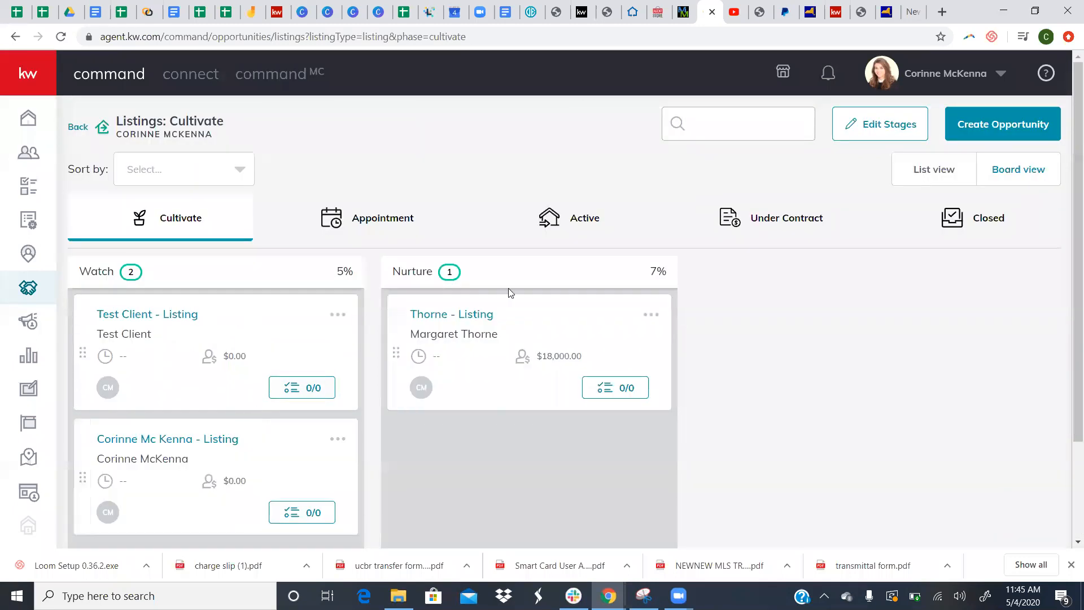
{"action": "left_click", "coordinate": [572, 229]}
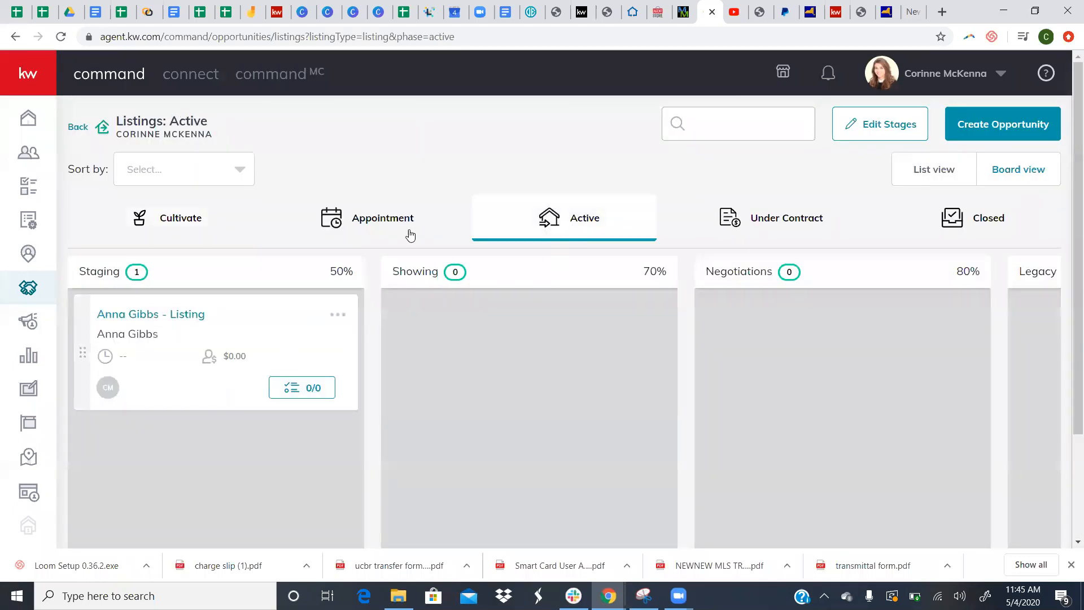
{"action": "left_click", "coordinate": [410, 204]}
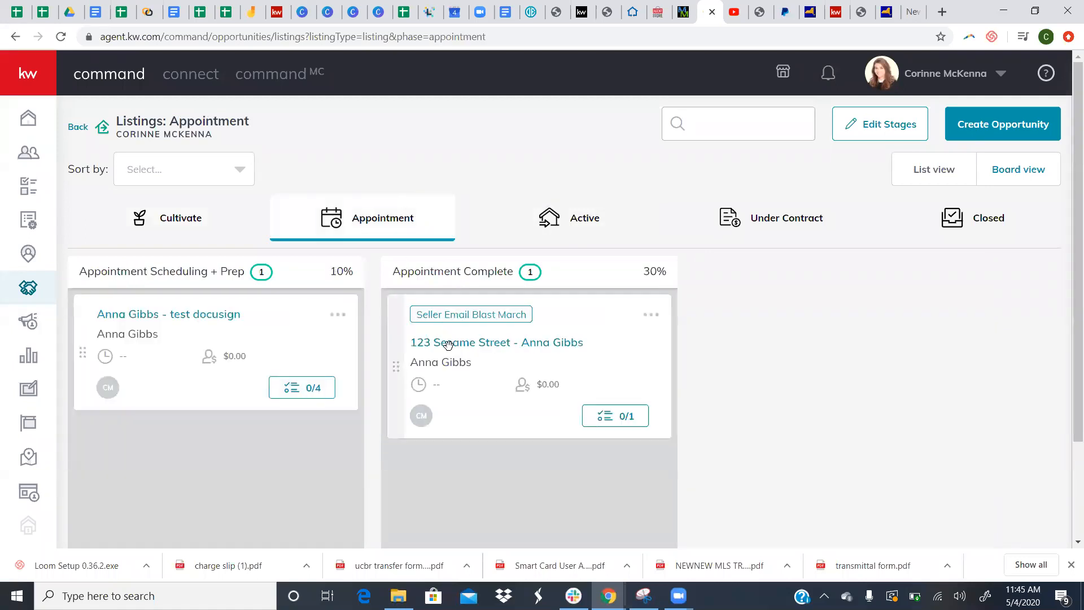
{"action": "left_click", "coordinate": [457, 354]}
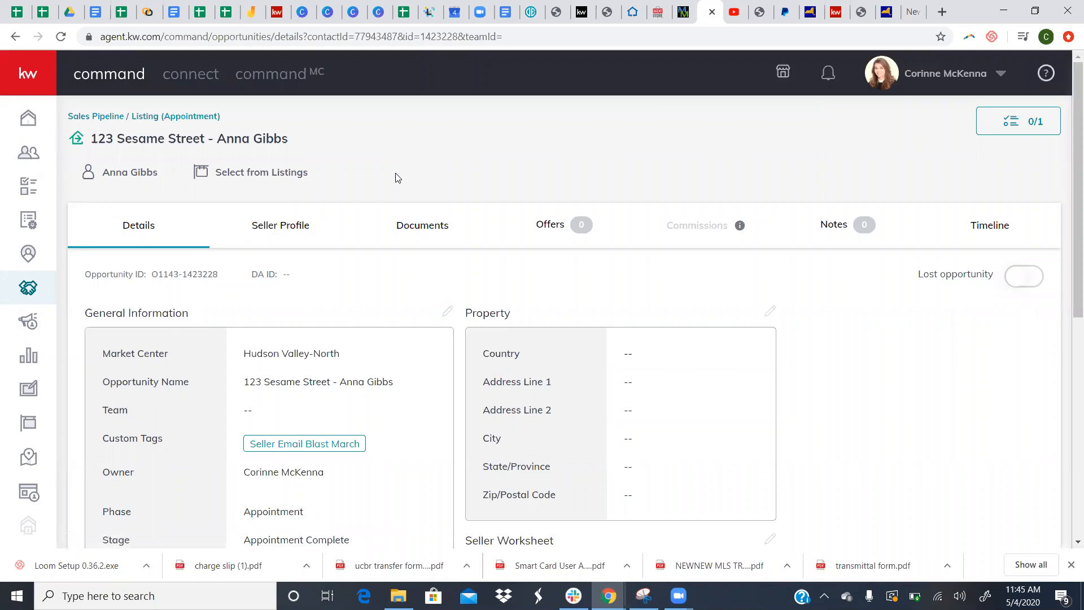
- Apply the Residential Listing checklist in the 123 Sesame Street opportunity's Documents
{"action": "left_click", "coordinate": [424, 225]}
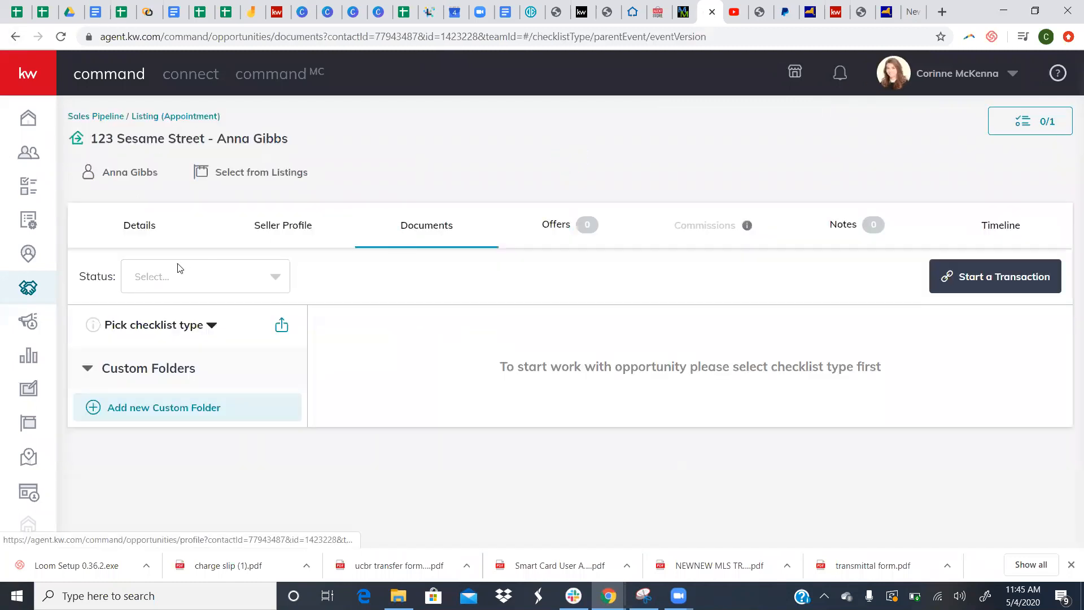
{"action": "left_click", "coordinate": [185, 332]}
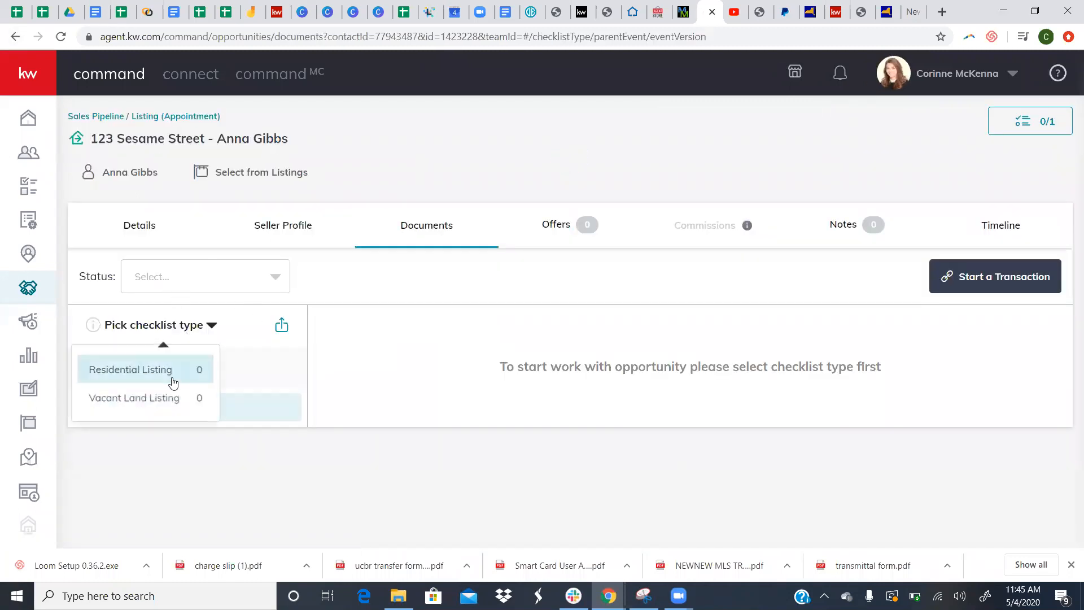
{"action": "left_click", "coordinate": [173, 363]}
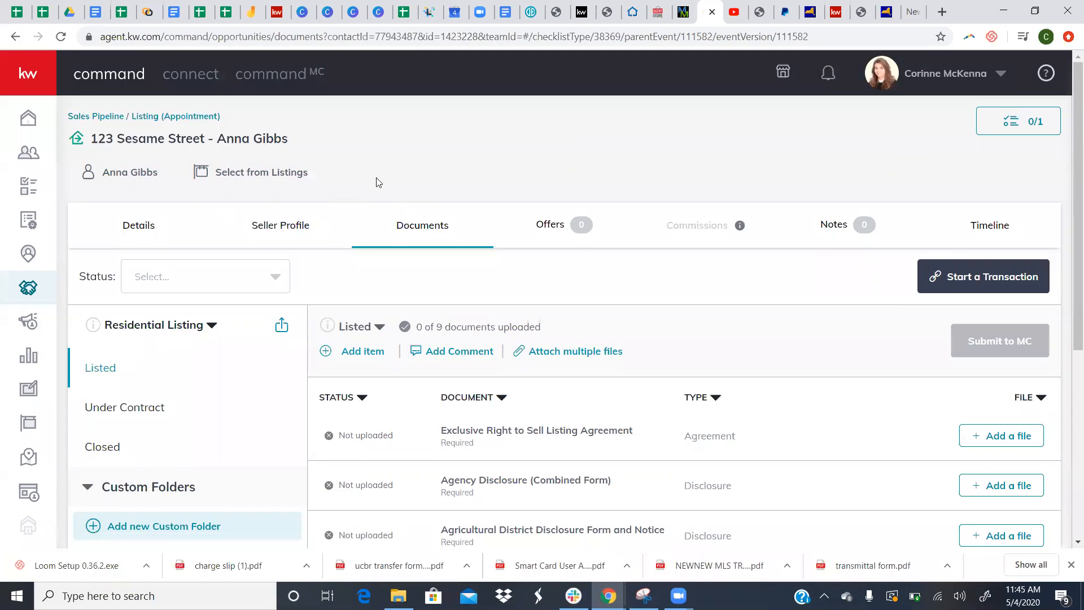
- Review the opportunity's details and documents, then return to the sales pipeline overview
{"action": "left_click", "coordinate": [132, 234]}
{"action": "scroll", "coordinate": [282, 349], "scroll_direction": "down", "scroll_amount": 2}
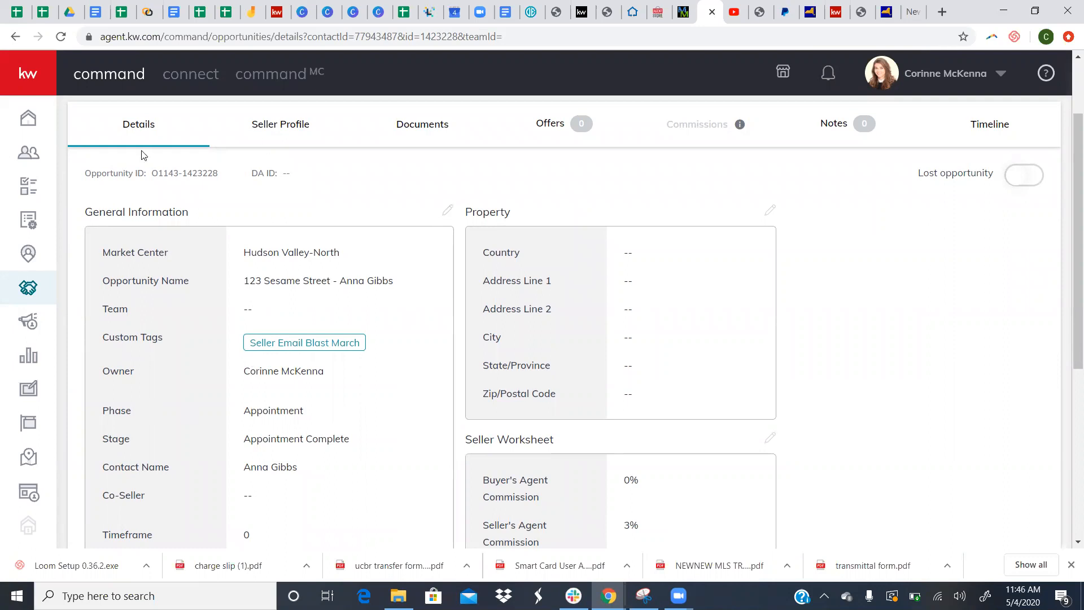
{"action": "scroll", "coordinate": [404, 229], "scroll_direction": "up", "scroll_amount": 2}
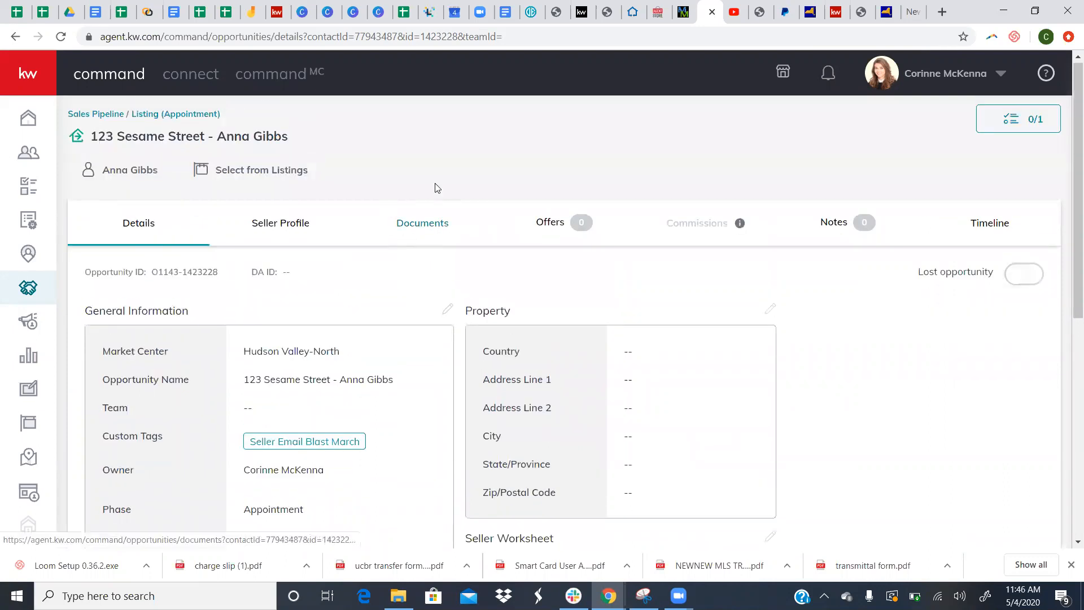
{"action": "left_click", "coordinate": [439, 223]}
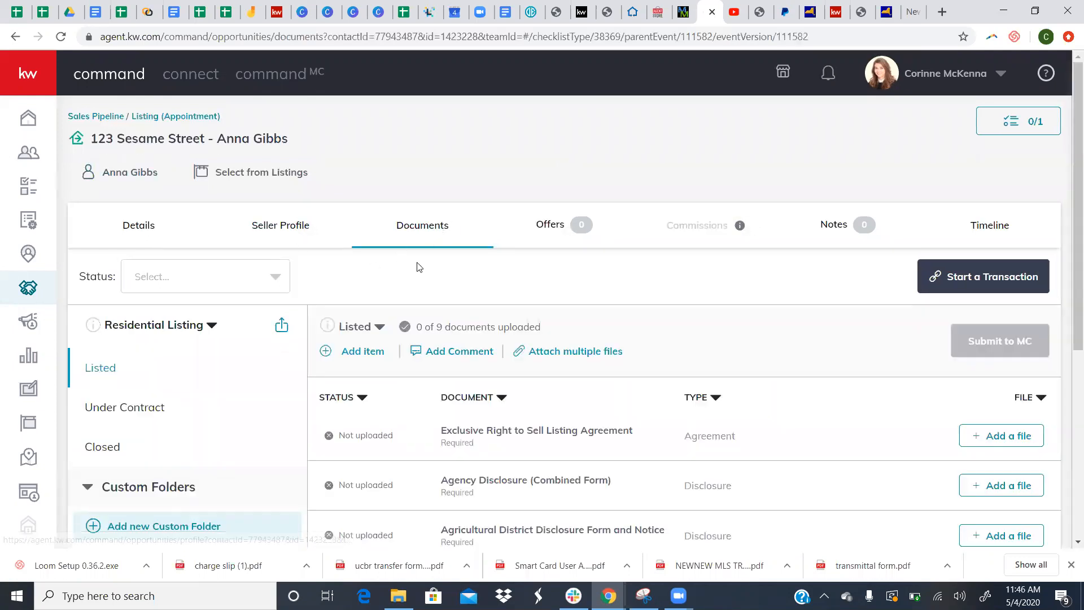
{"action": "scroll", "coordinate": [501, 263], "scroll_direction": "down", "scroll_amount": 3}
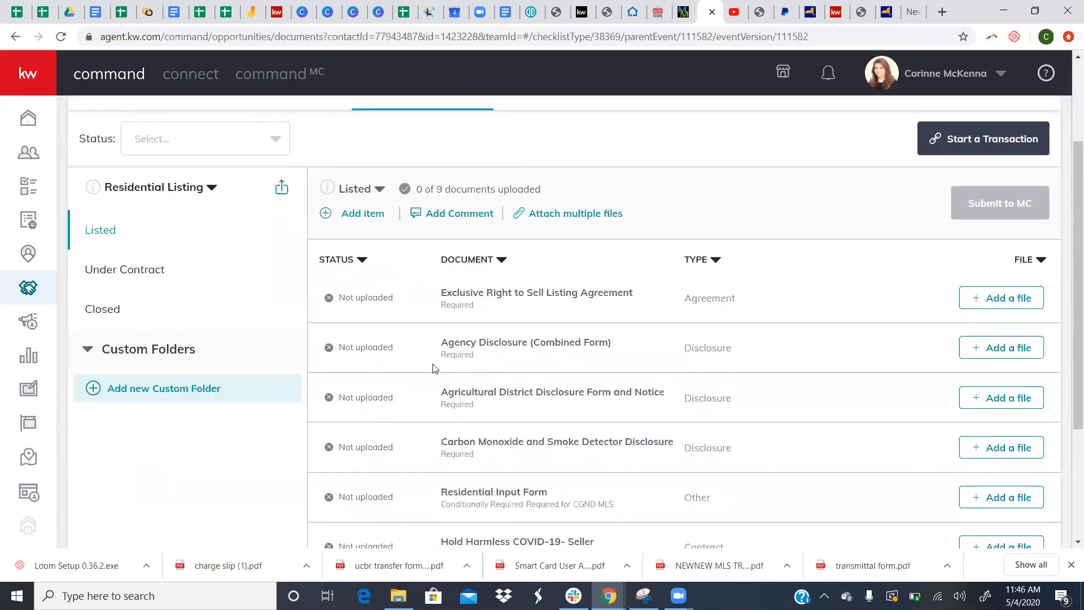
{"action": "scroll", "coordinate": [138, 282], "scroll_direction": "up", "scroll_amount": 3}
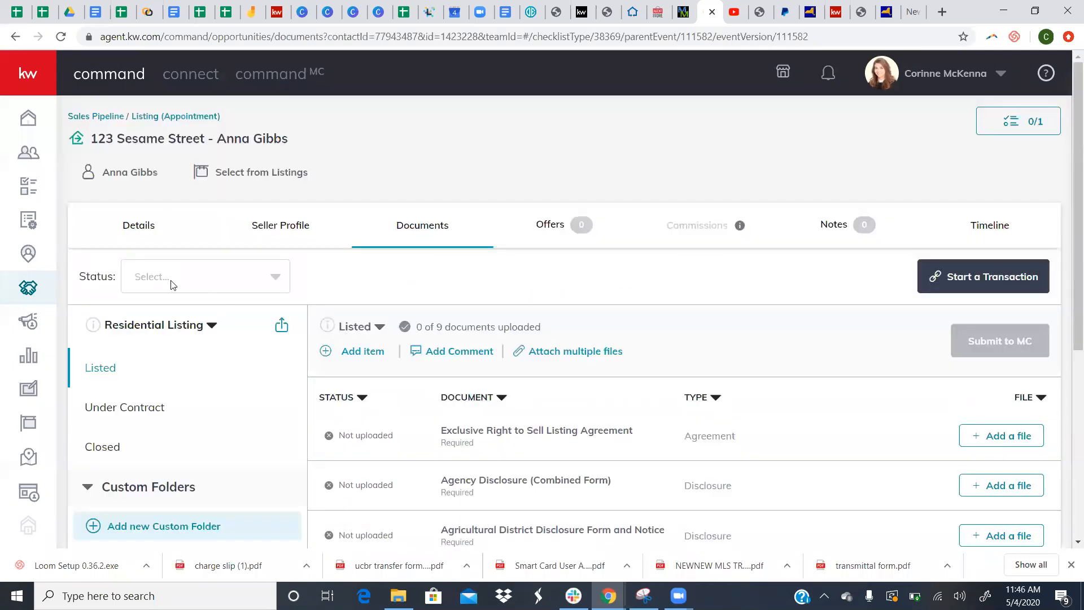
{"action": "left_click", "coordinate": [109, 120]}
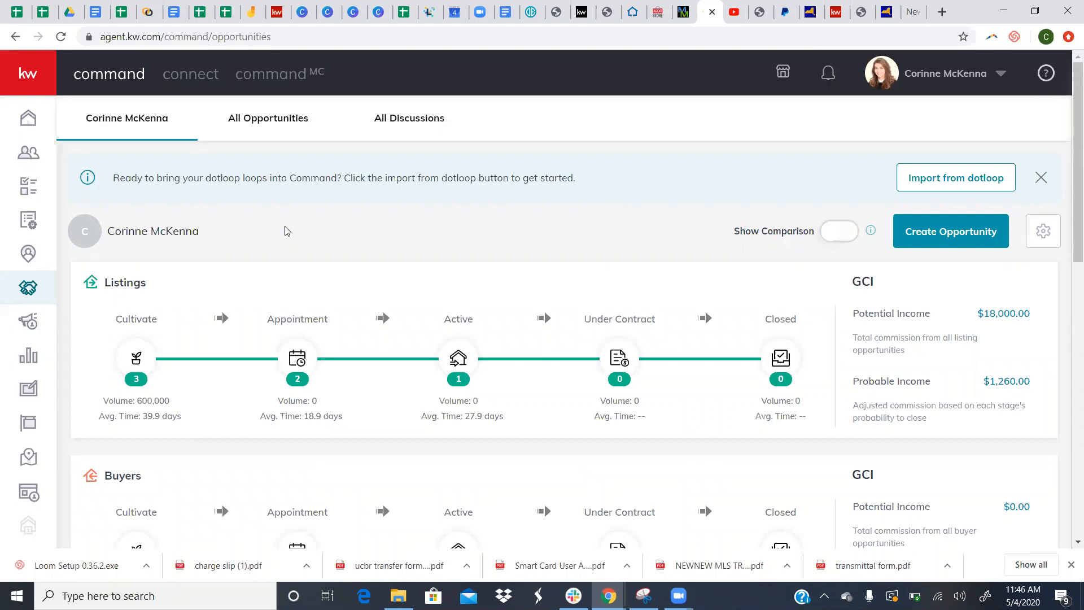
- Scroll through the sales pipeline overview and start a new opportunity
{"action": "scroll", "coordinate": [282, 367], "scroll_direction": "down", "scroll_amount": 2}
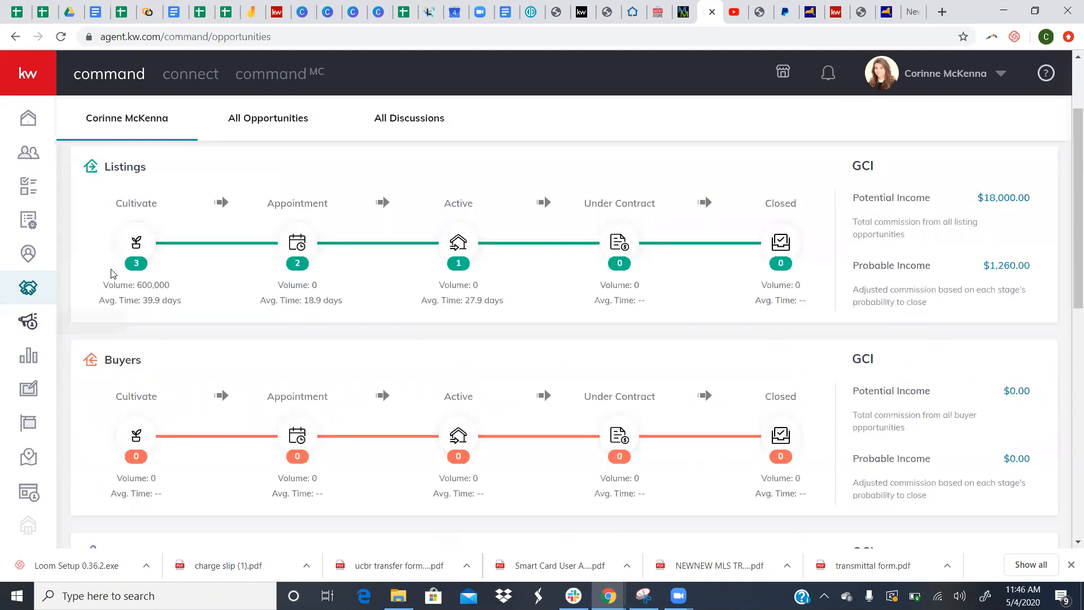
{"action": "scroll", "coordinate": [467, 324], "scroll_direction": "up", "scroll_amount": 2}
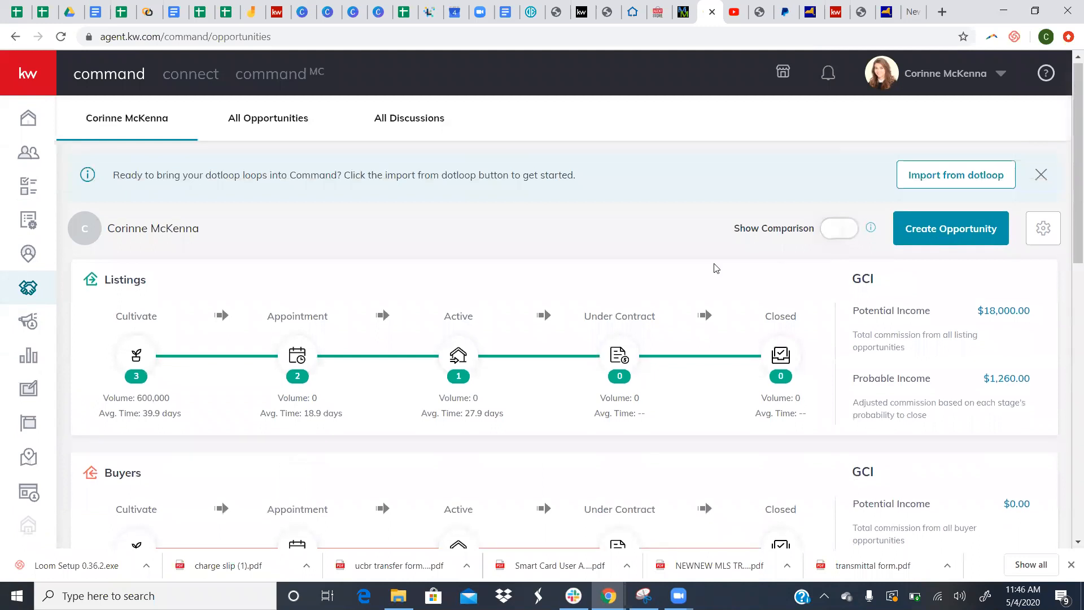
{"action": "left_click", "coordinate": [987, 222]}
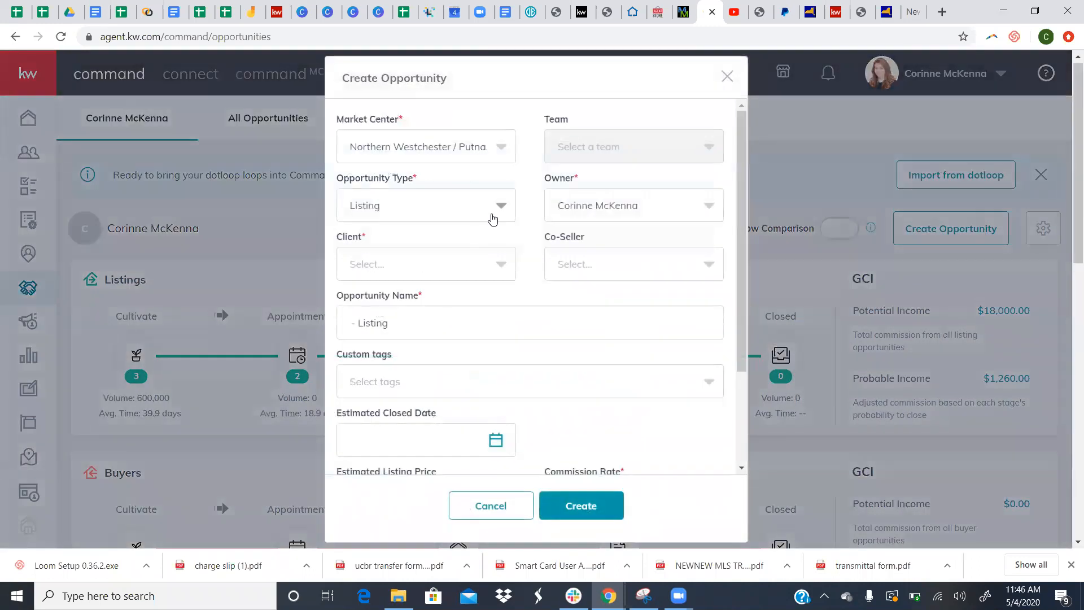
- Make the new opportunity a Buyer type with Hudson Valley-North as market center
{"action": "left_click", "coordinate": [493, 220]}
{"action": "left_click", "coordinate": [462, 273]}
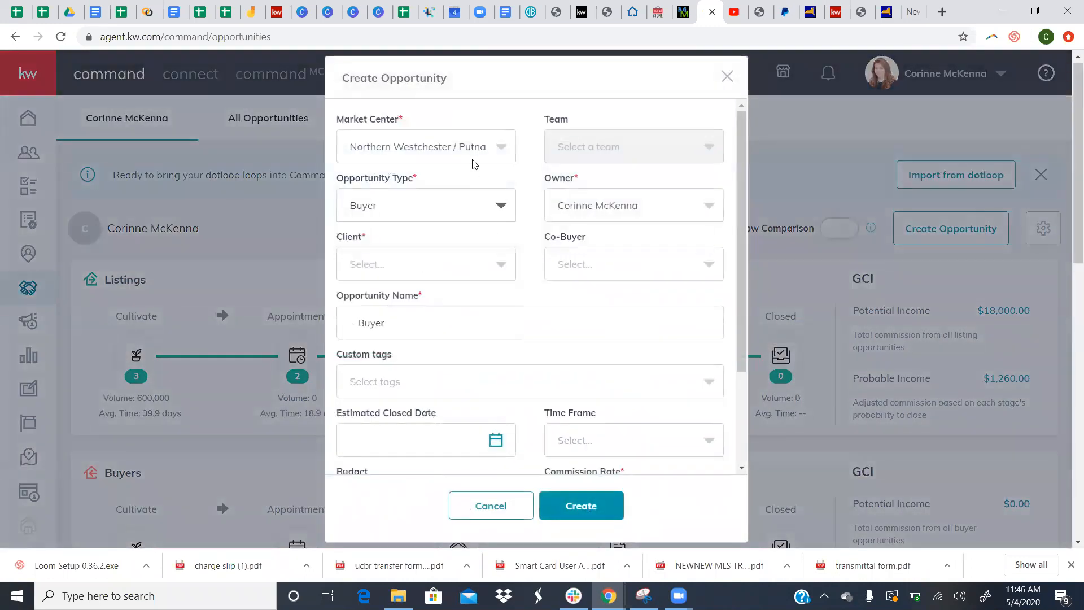
{"action": "left_click", "coordinate": [472, 162]}
{"action": "left_click", "coordinate": [460, 214]}
- Pick the client from the Client list and append ' - Woodstock' to the opportunity name
{"action": "left_click", "coordinate": [451, 273]}
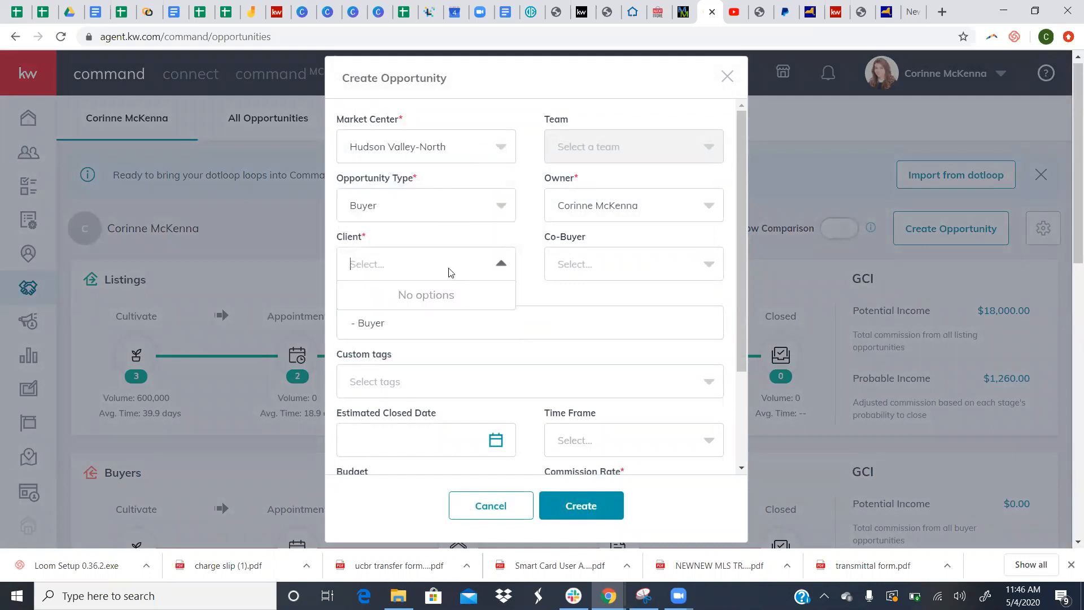
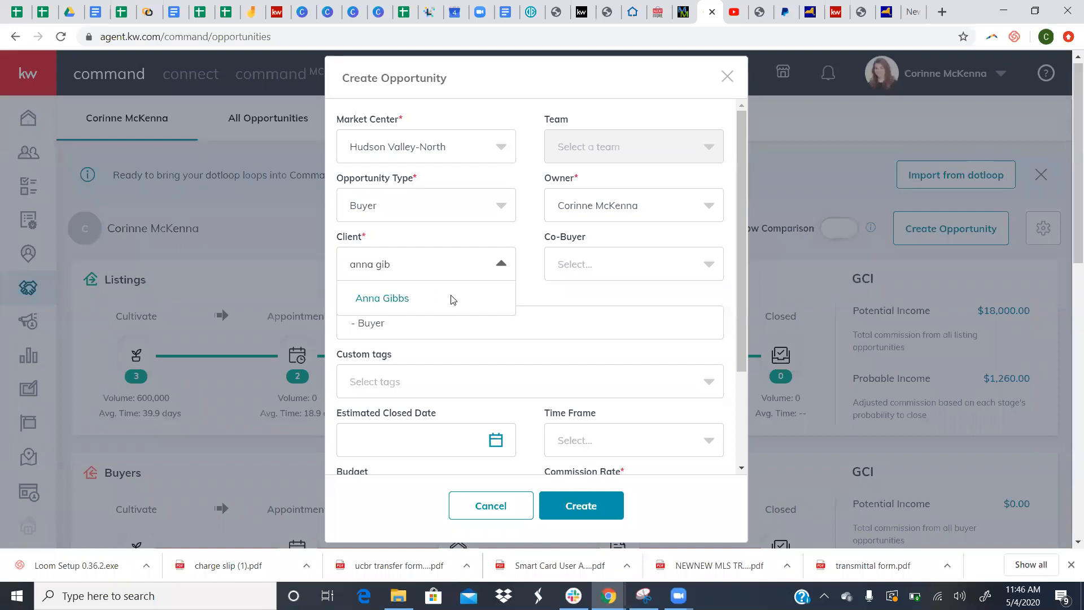
{"action": "left_click", "coordinate": [449, 300]}
{"action": "scroll", "coordinate": [457, 330], "scroll_direction": "down", "scroll_amount": 1}
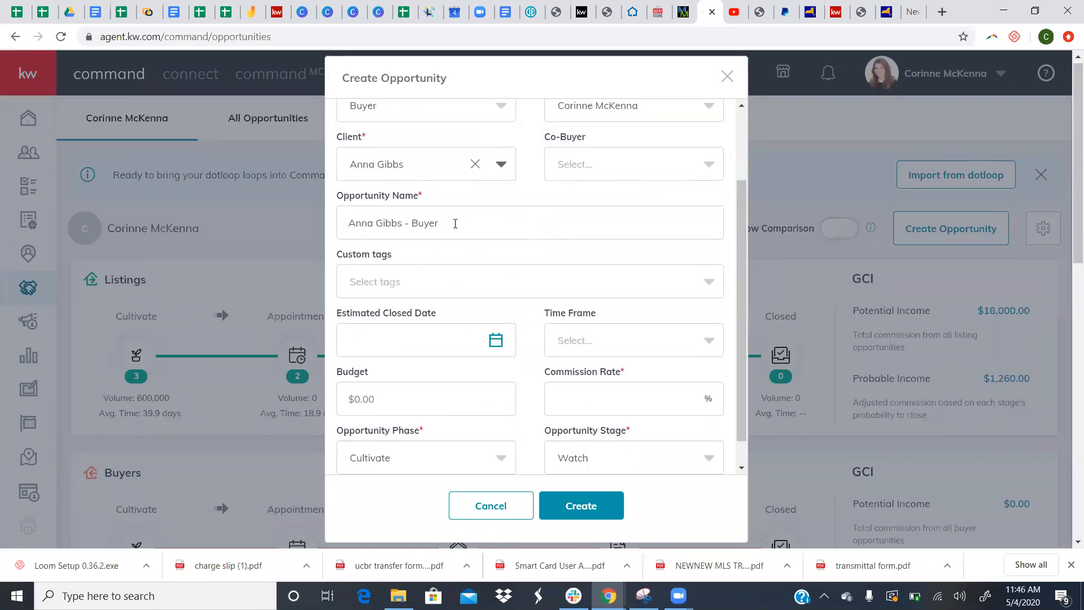
{"action": "left_click", "coordinate": [450, 228]}
{"action": "type", "text": "-"}
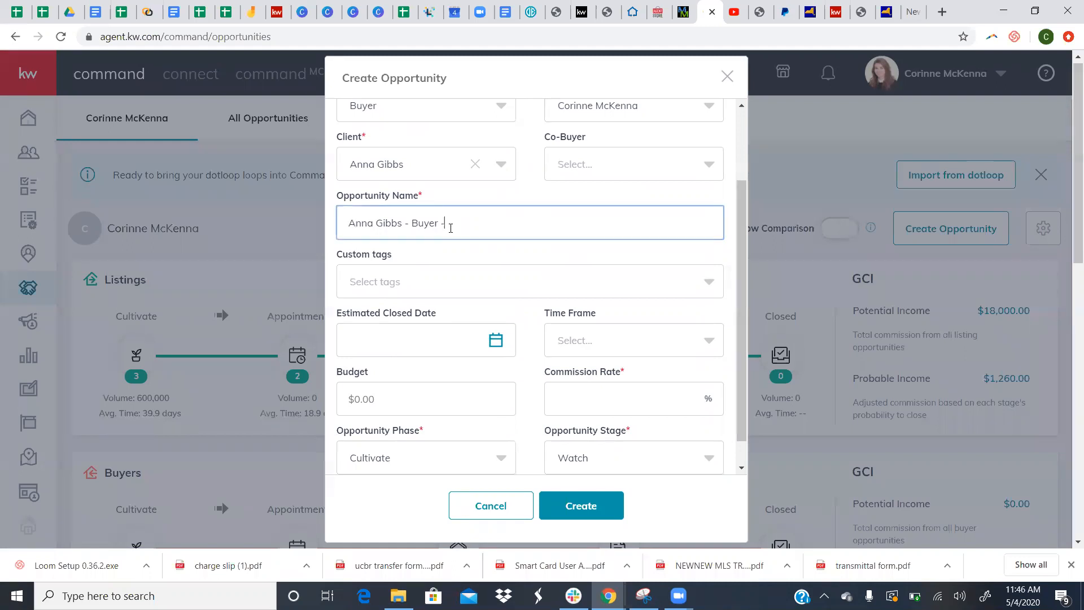
{"action": "type", "text": " Woodstock"}
{"action": "scroll", "coordinate": [464, 257], "scroll_direction": "down", "scroll_amount": 1}
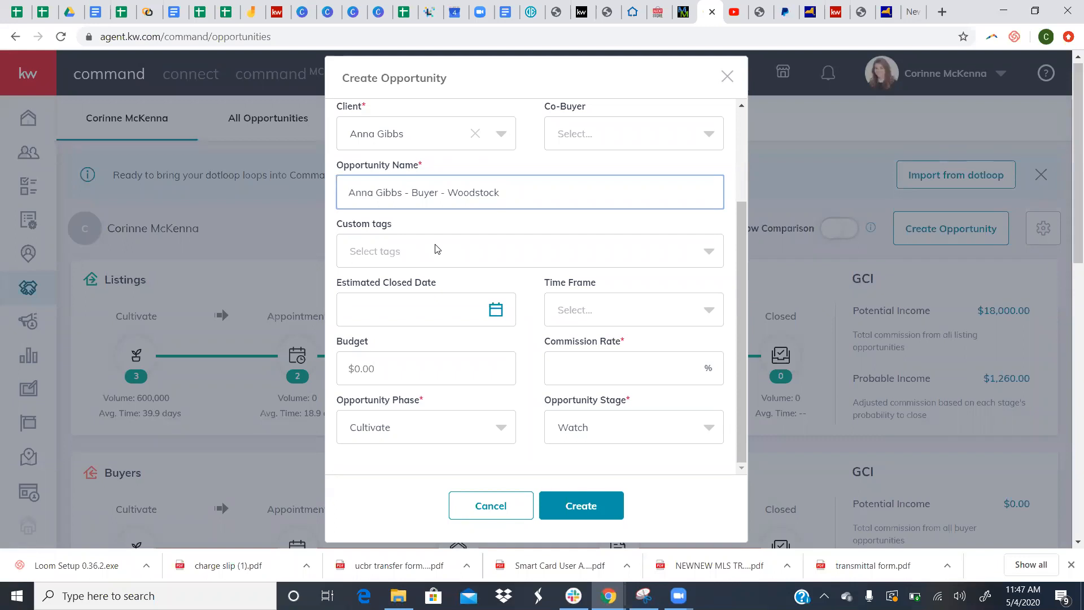
{"action": "left_click", "coordinate": [440, 435]}
{"action": "left_click", "coordinate": [435, 456]}
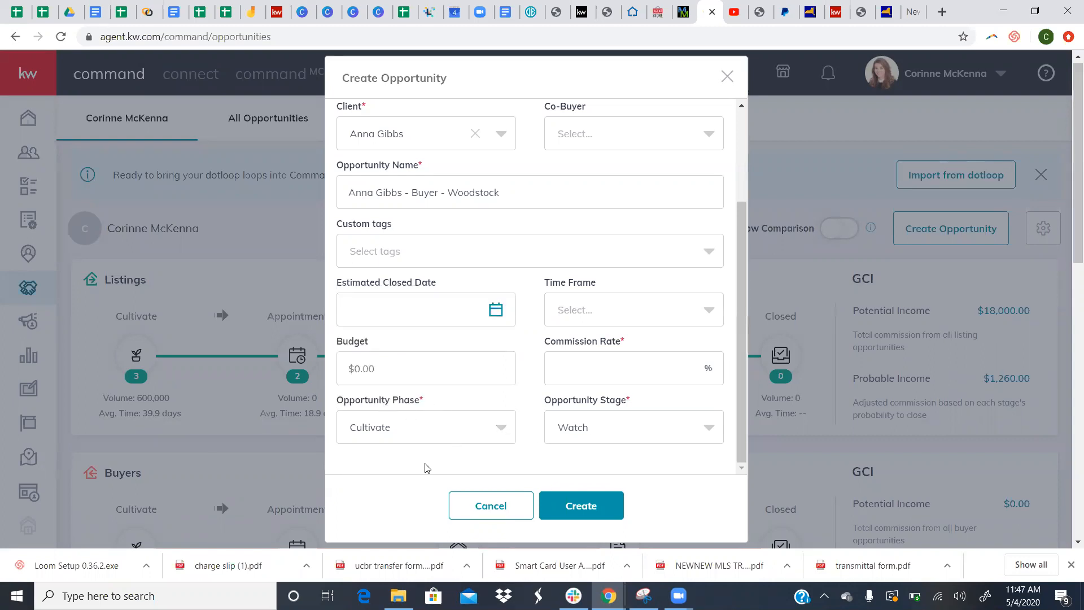
- Set the opportunity phase to Appointment with the Scheduling stage
{"action": "left_click", "coordinate": [463, 426]}
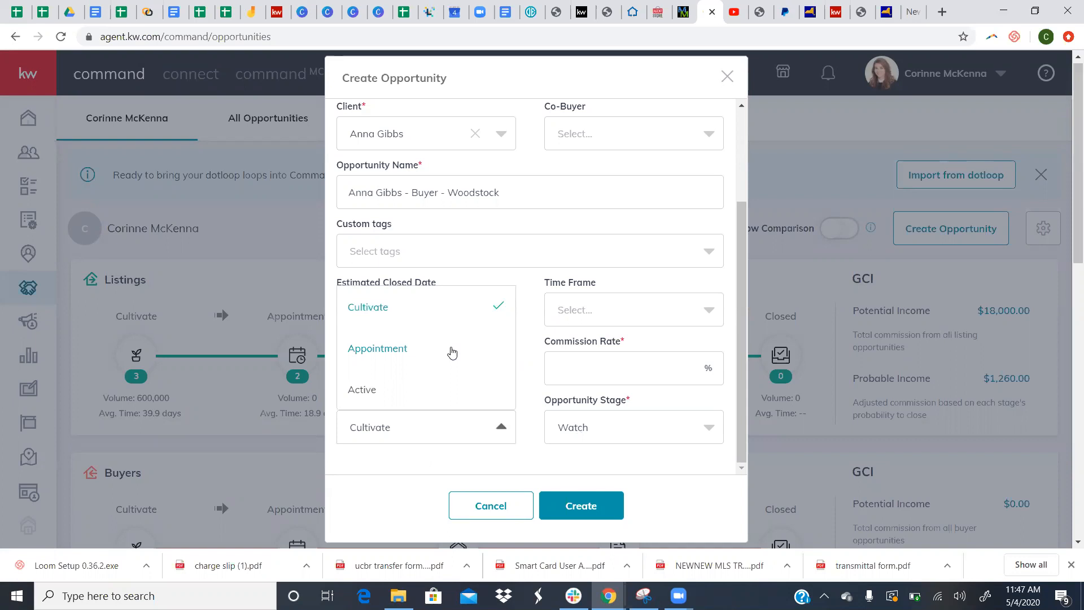
{"action": "left_click", "coordinate": [451, 352]}
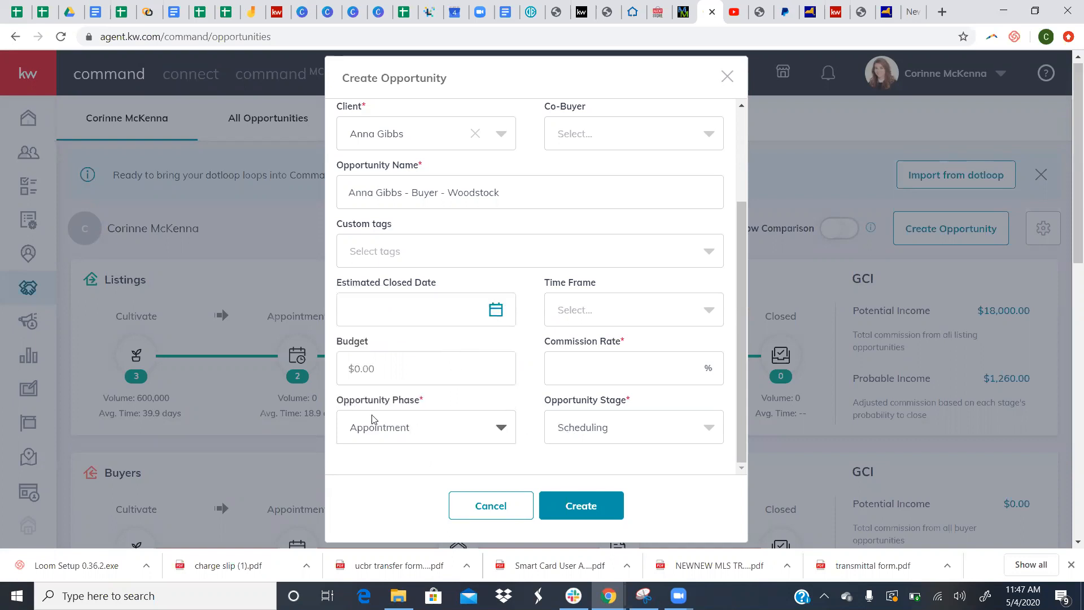
{"action": "left_click", "coordinate": [627, 436]}
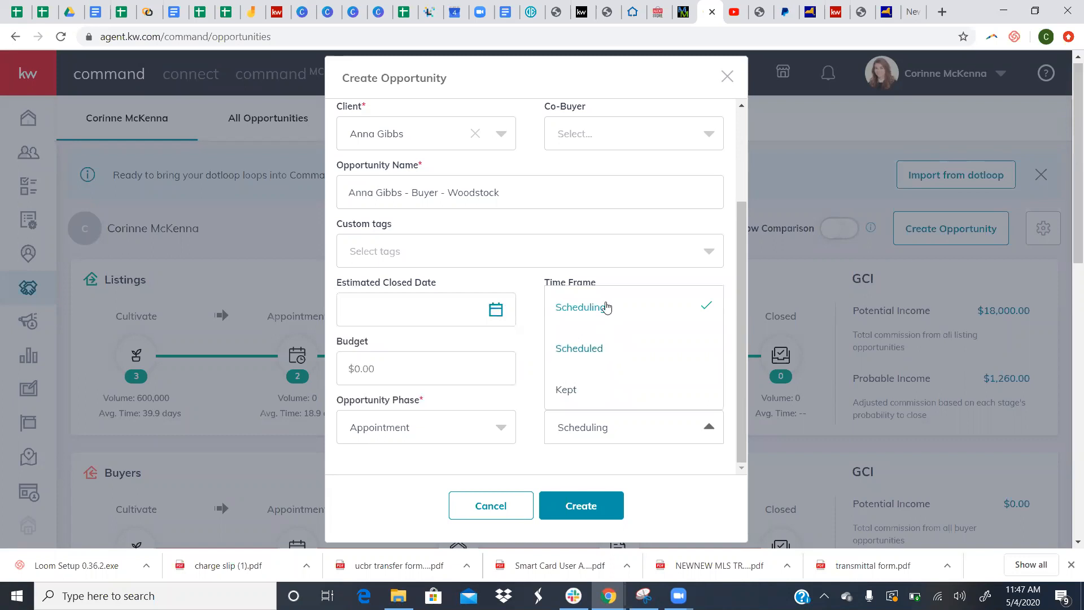
{"action": "left_click", "coordinate": [605, 306]}
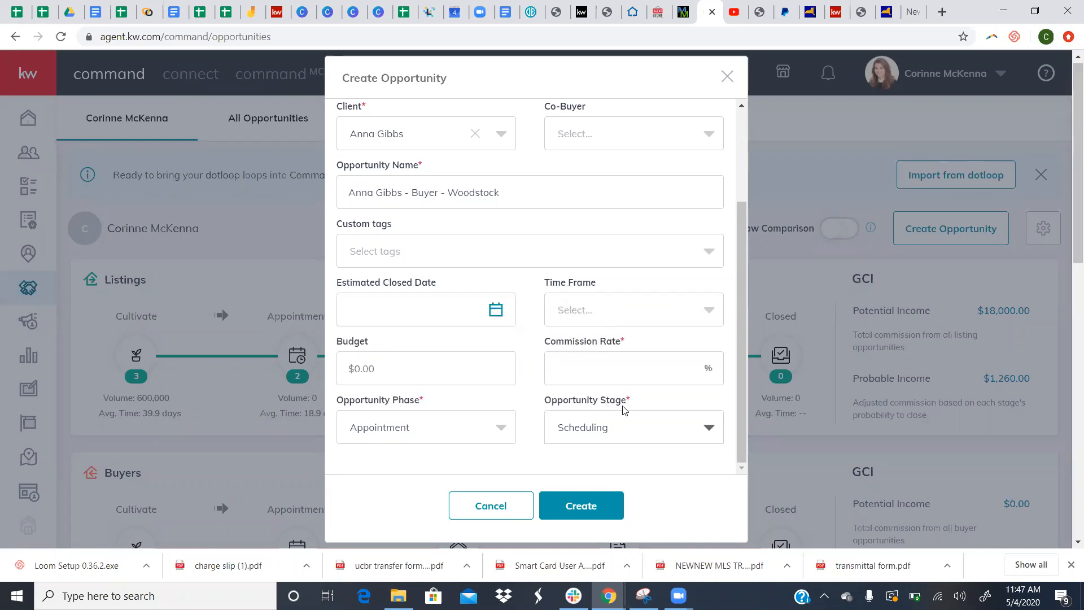
- Enter a 3% commission rate and create the opportunity
{"action": "left_click", "coordinate": [569, 510]}
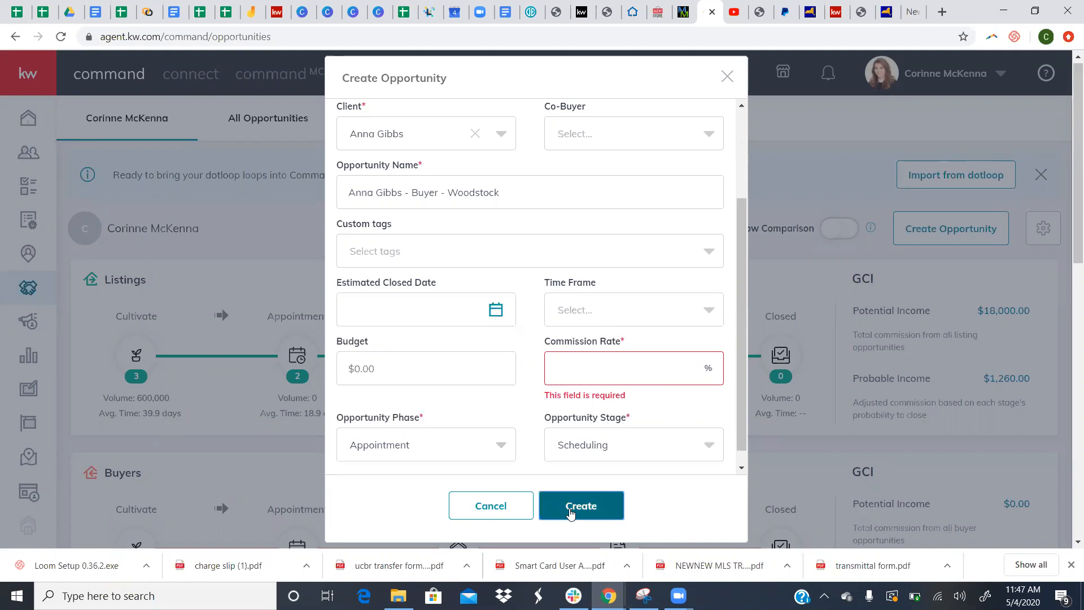
{"action": "left_click", "coordinate": [596, 380]}
{"action": "type", "text": "3"}
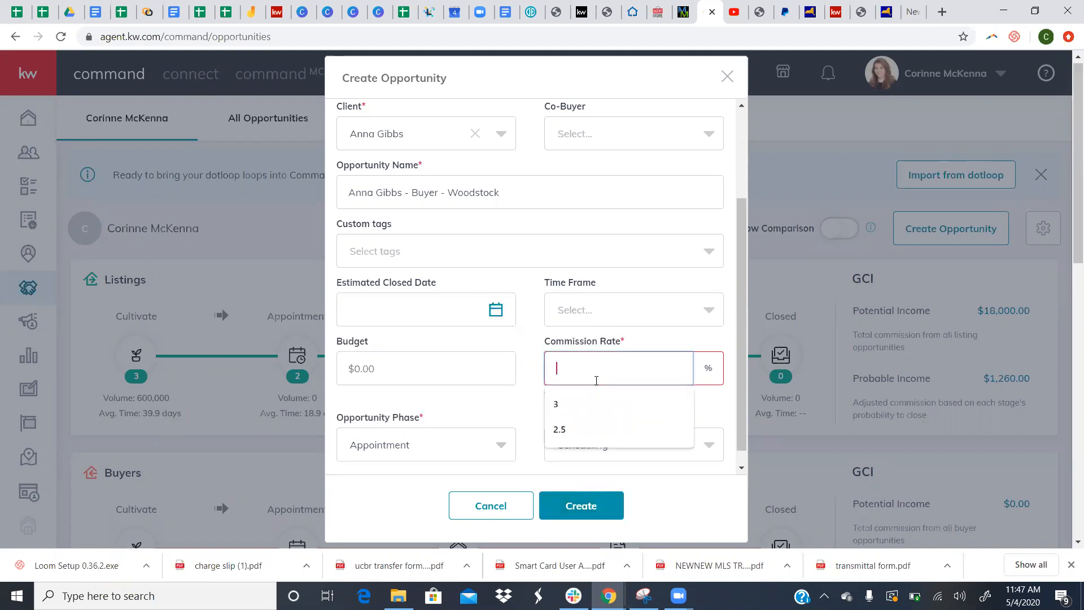
{"action": "left_click", "coordinate": [602, 504]}
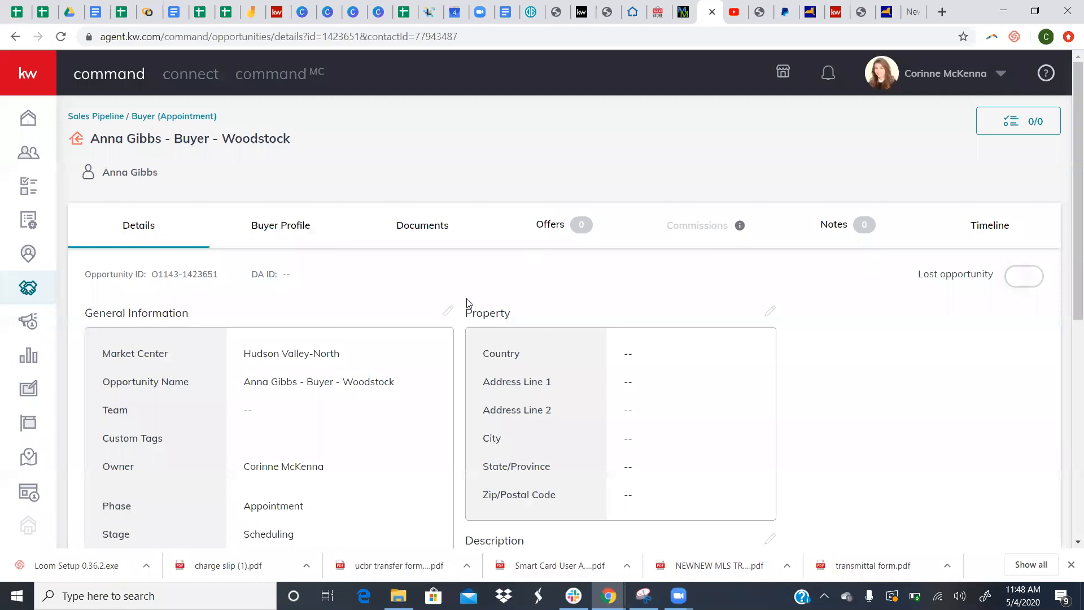
{"action": "scroll", "coordinate": [372, 366], "scroll_direction": "down", "scroll_amount": 3}
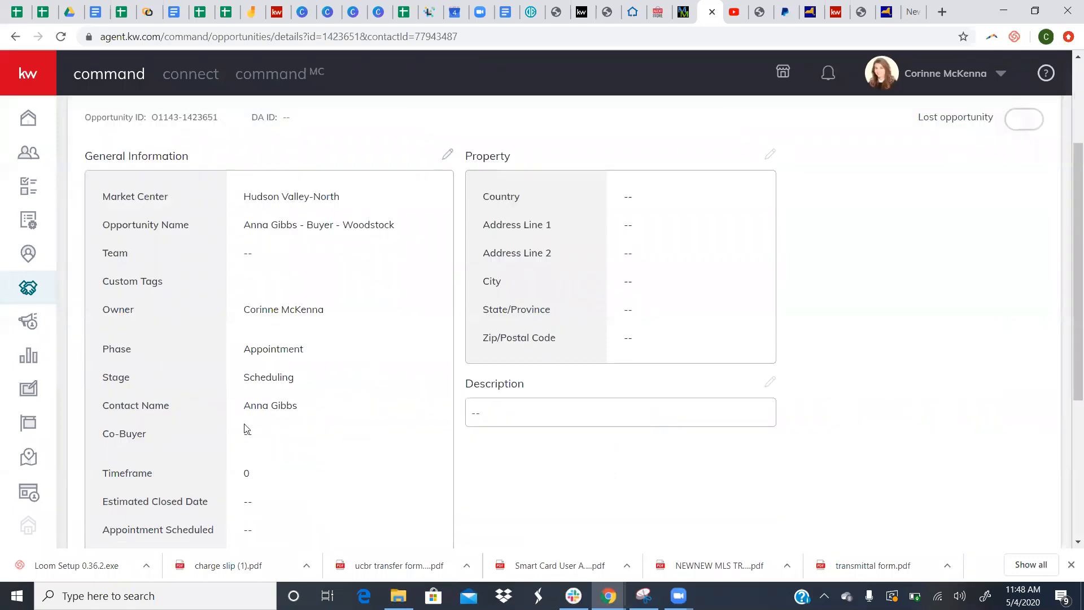
{"action": "scroll", "coordinate": [287, 450], "scroll_direction": "down", "scroll_amount": 2}
{"action": "scroll", "coordinate": [288, 450], "scroll_direction": "down", "scroll_amount": 3}
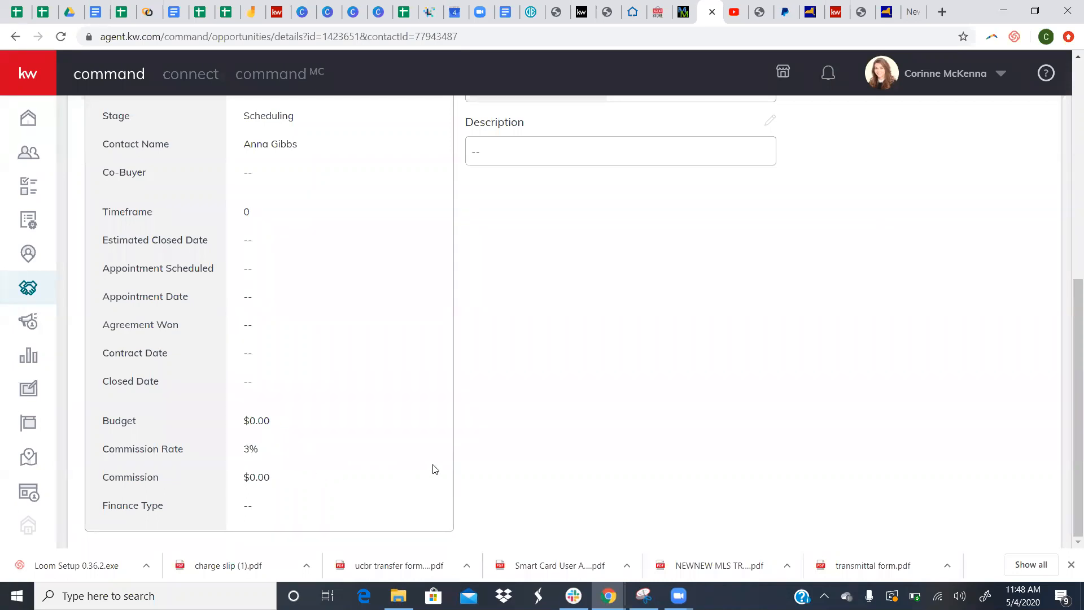
{"action": "scroll", "coordinate": [435, 469], "scroll_direction": "up", "scroll_amount": 7}
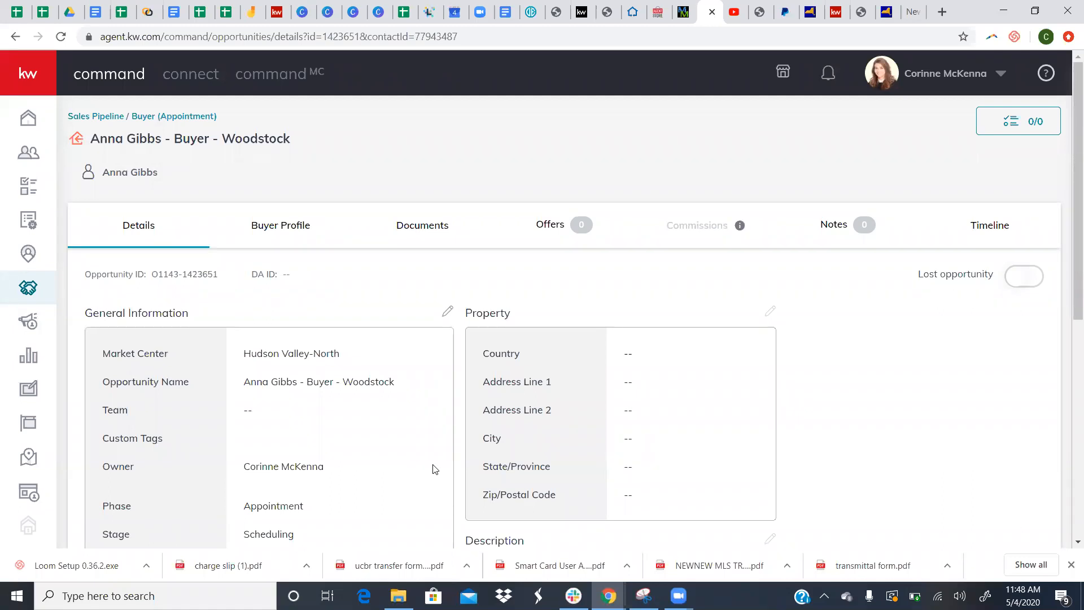
{"action": "scroll", "coordinate": [434, 469], "scroll_direction": "down", "scroll_amount": 7}
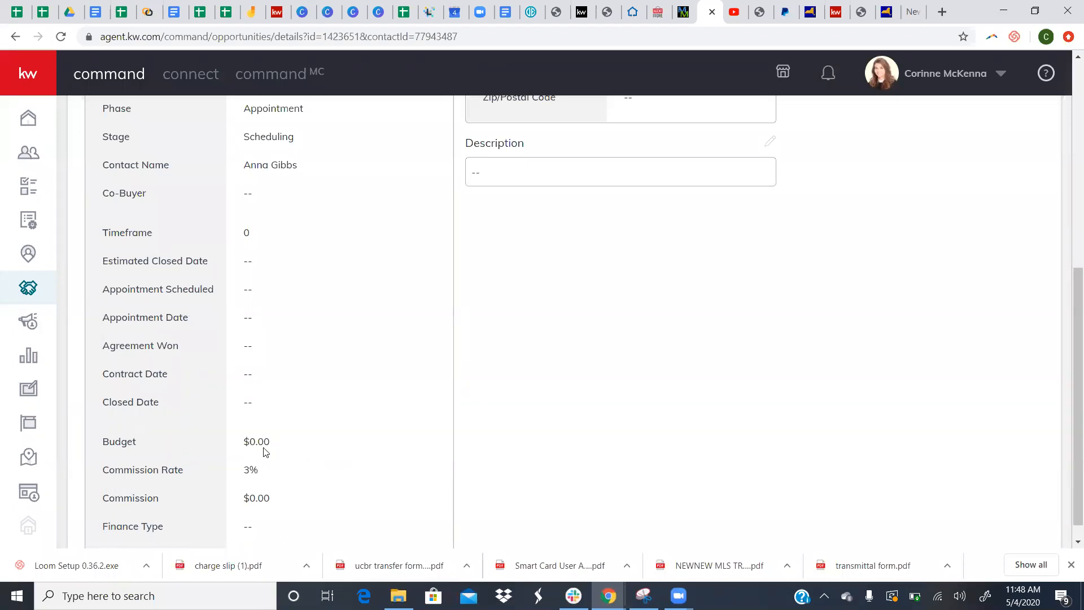
{"action": "scroll", "coordinate": [400, 441], "scroll_direction": "up", "scroll_amount": 6}
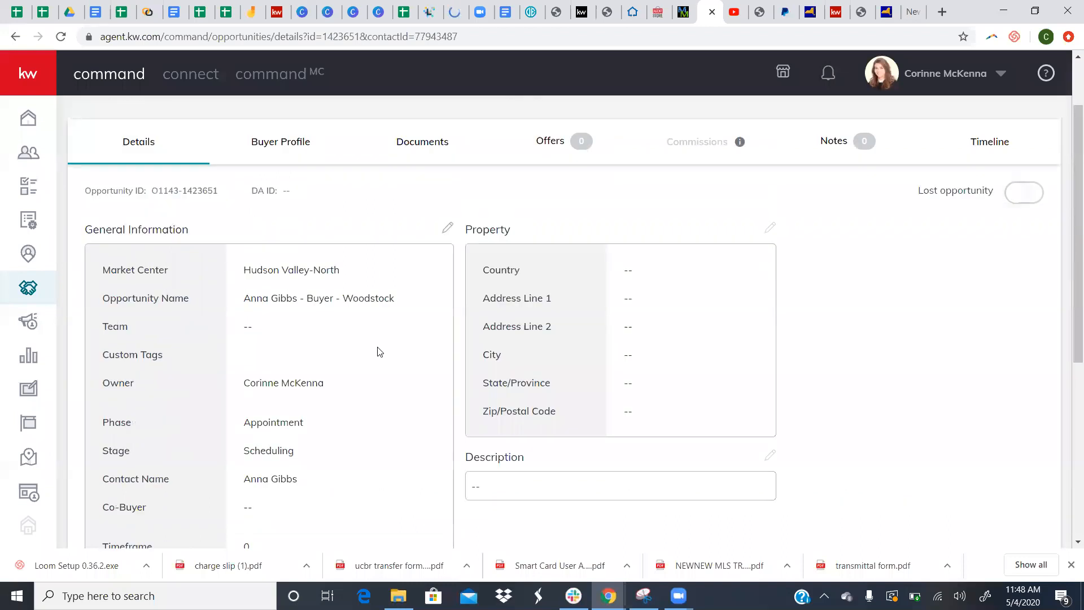
{"action": "scroll", "coordinate": [377, 351], "scroll_direction": "down", "scroll_amount": 6}
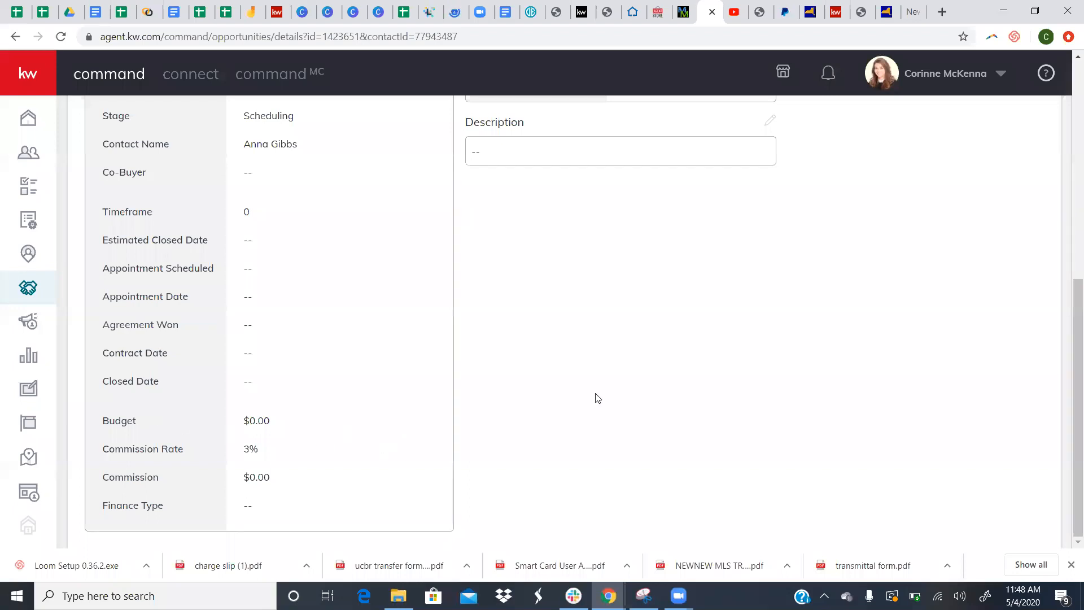
{"action": "scroll", "coordinate": [596, 398], "scroll_direction": "up", "scroll_amount": 2}
{"action": "scroll", "coordinate": [597, 398], "scroll_direction": "down", "scroll_amount": 1}
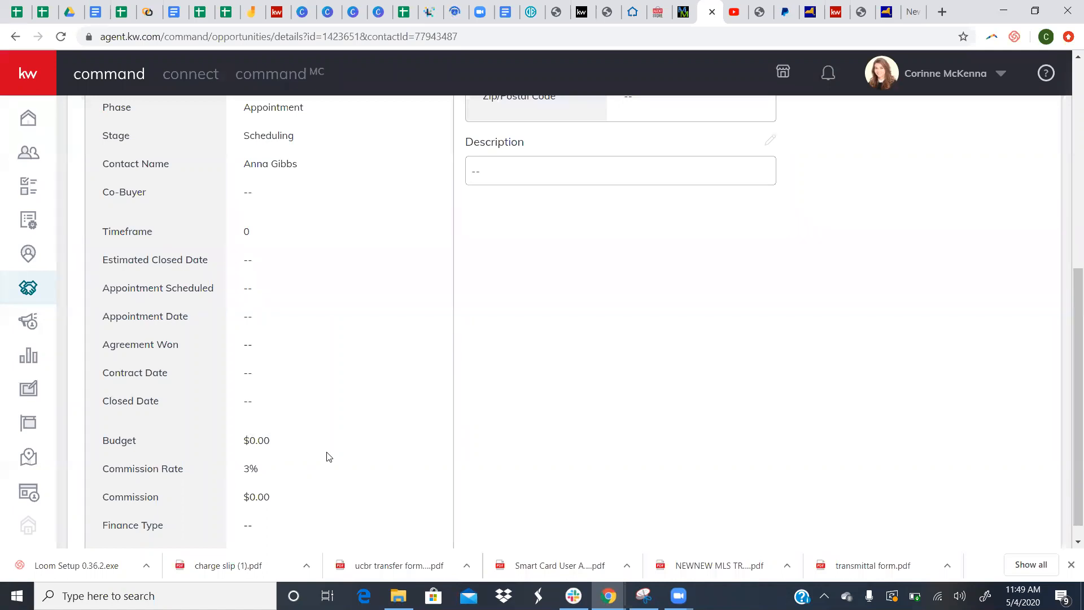
{"action": "scroll", "coordinate": [407, 419], "scroll_direction": "up", "scroll_amount": 7}
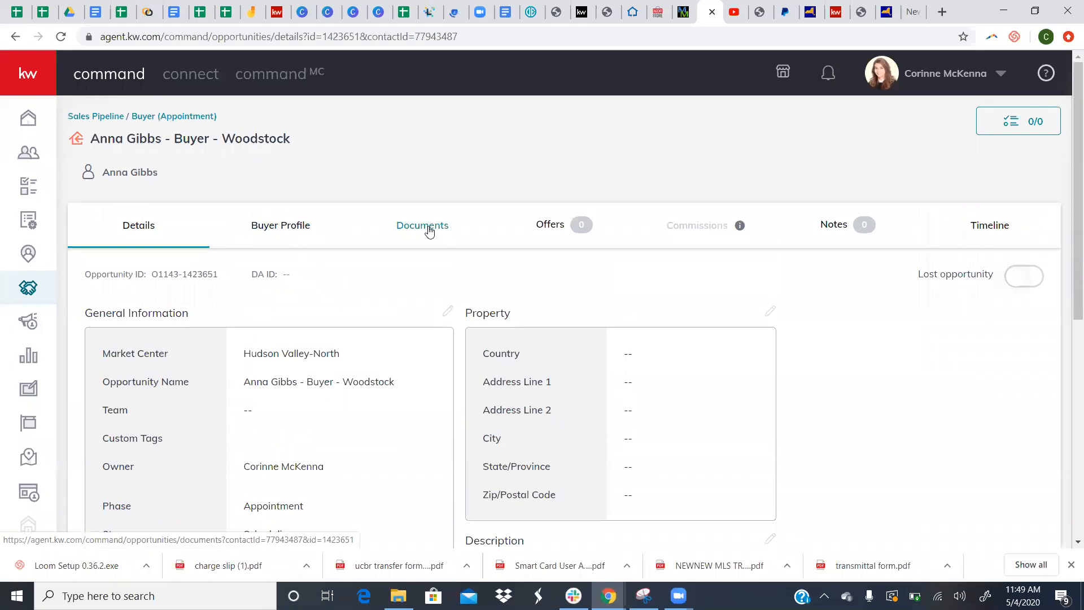
- Look over the Woodstock buyer opportunity's Details, then return to its Documents tab
{"action": "left_click", "coordinate": [429, 231]}
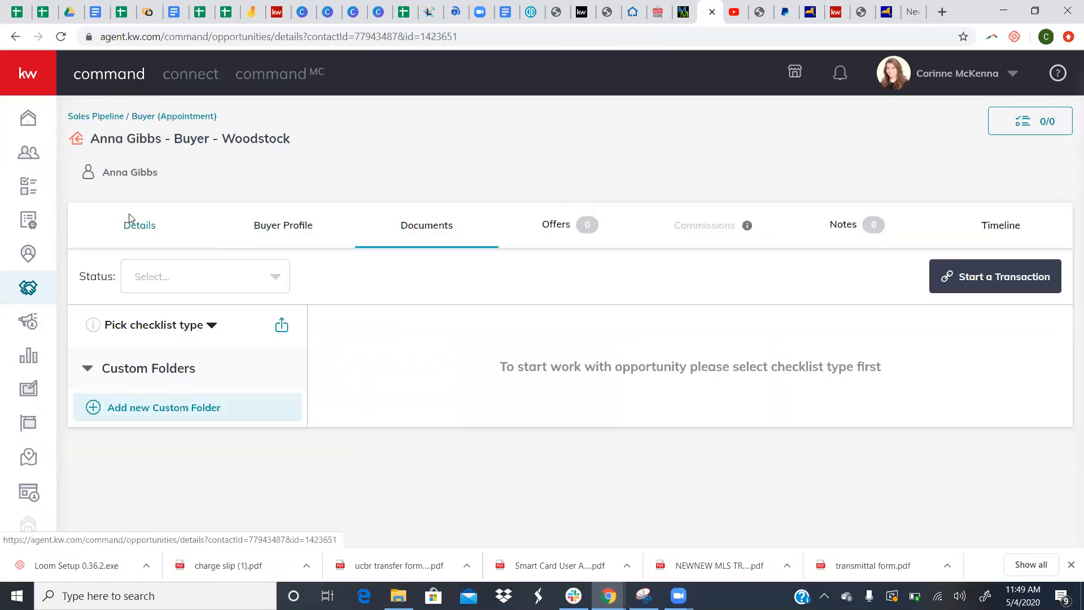
{"action": "left_click", "coordinate": [129, 218]}
{"action": "scroll", "coordinate": [201, 375], "scroll_direction": "down", "scroll_amount": 5}
{"action": "scroll", "coordinate": [255, 433], "scroll_direction": "down", "scroll_amount": 1}
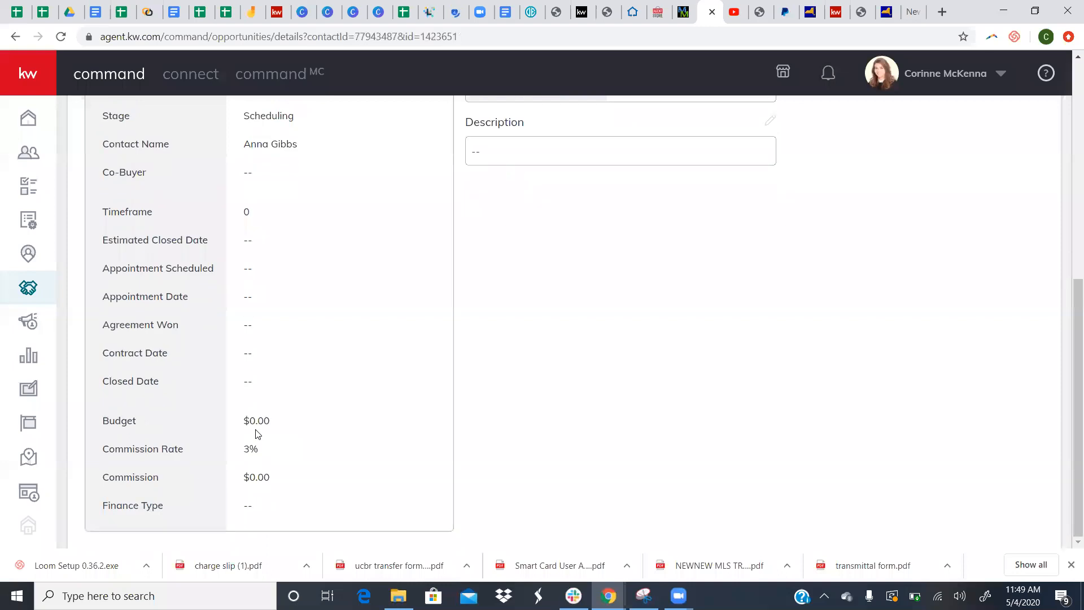
{"action": "scroll", "coordinate": [263, 262], "scroll_direction": "up", "scroll_amount": 3}
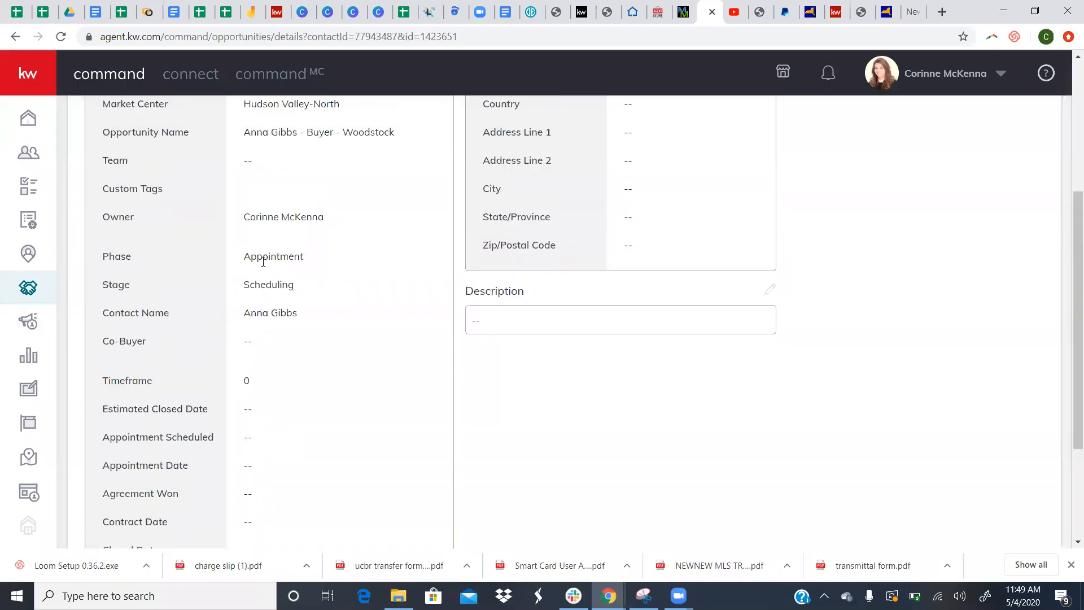
{"action": "scroll", "coordinate": [315, 310], "scroll_direction": "up", "scroll_amount": 4}
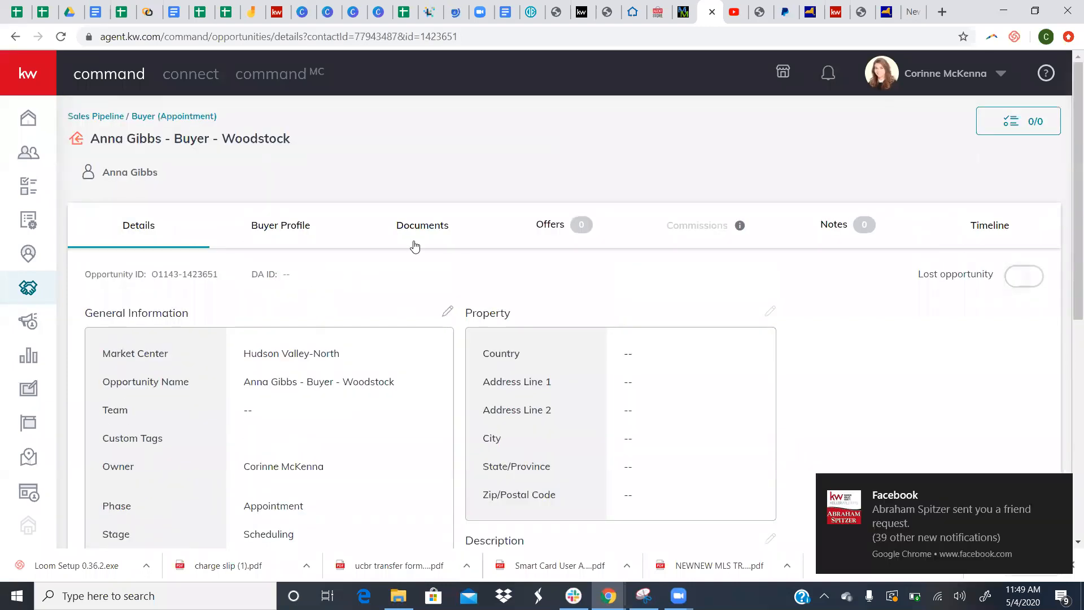
{"action": "left_click", "coordinate": [430, 230]}
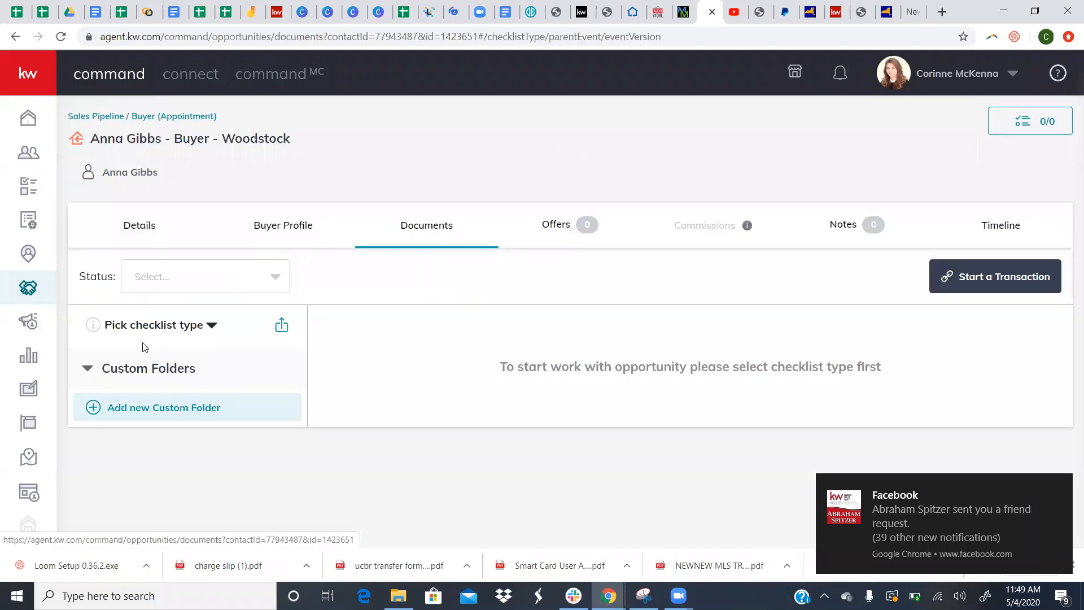
{"action": "left_click", "coordinate": [153, 325]}
- Choose the Residential Purchase checklist and return to the opportunities pipeline dashboard
{"action": "left_click", "coordinate": [138, 370]}
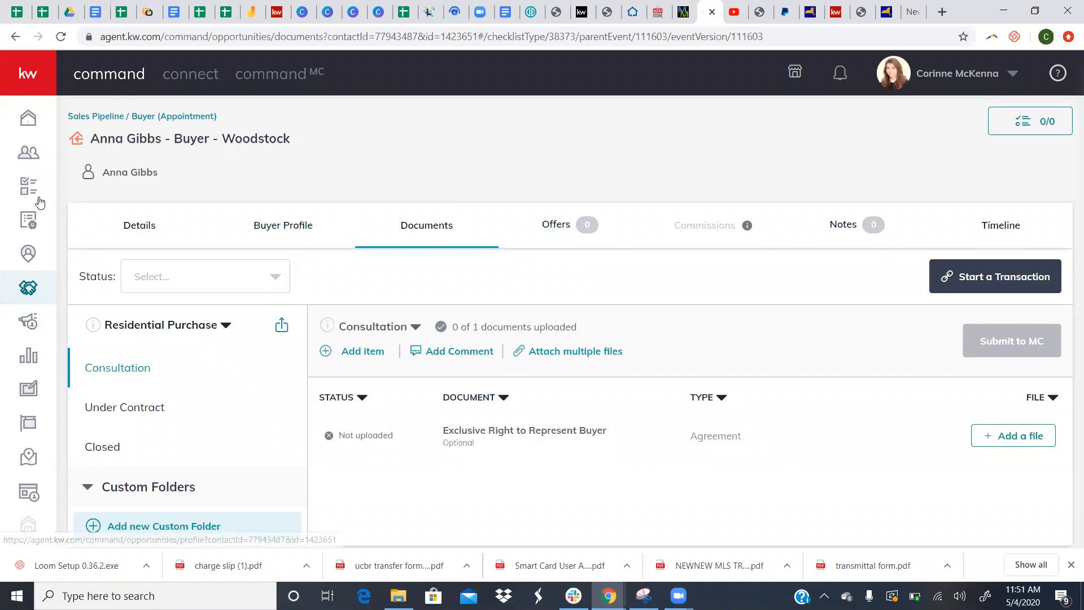
{"action": "left_click", "coordinate": [30, 289]}
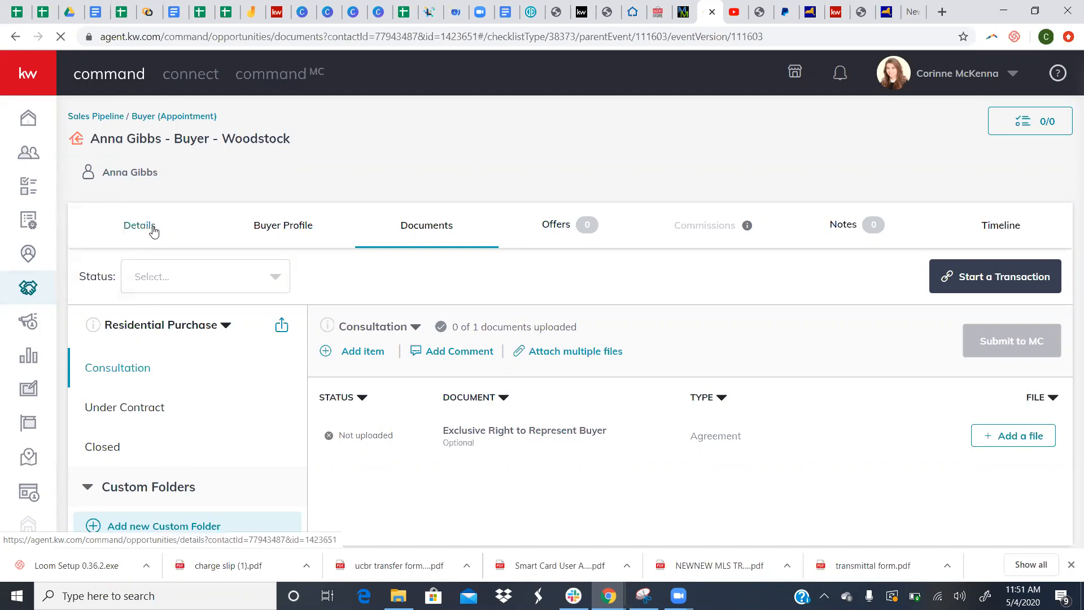
{"action": "left_click", "coordinate": [102, 119]}
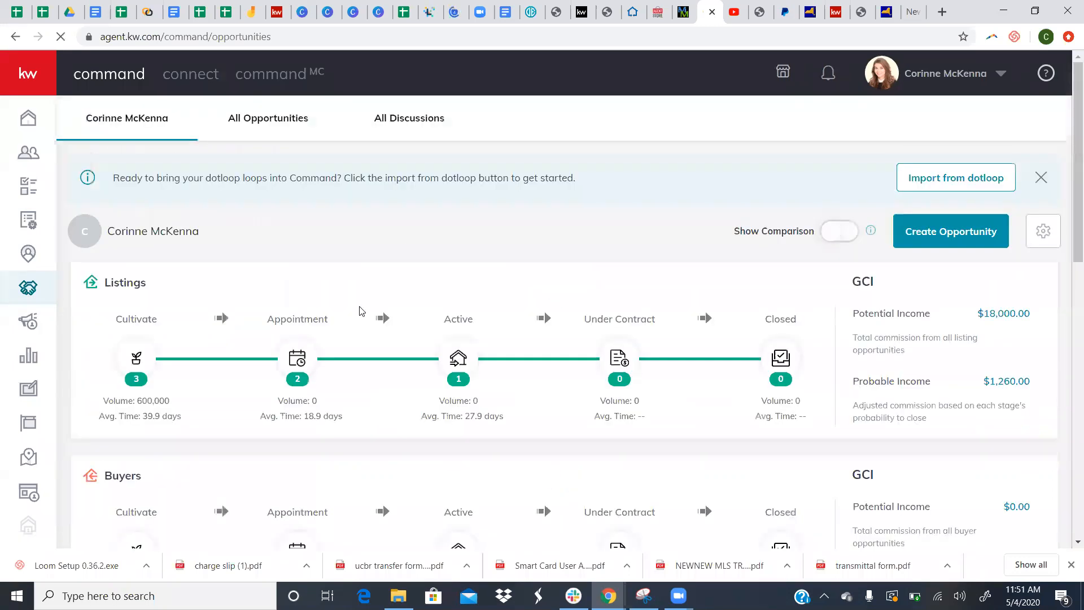